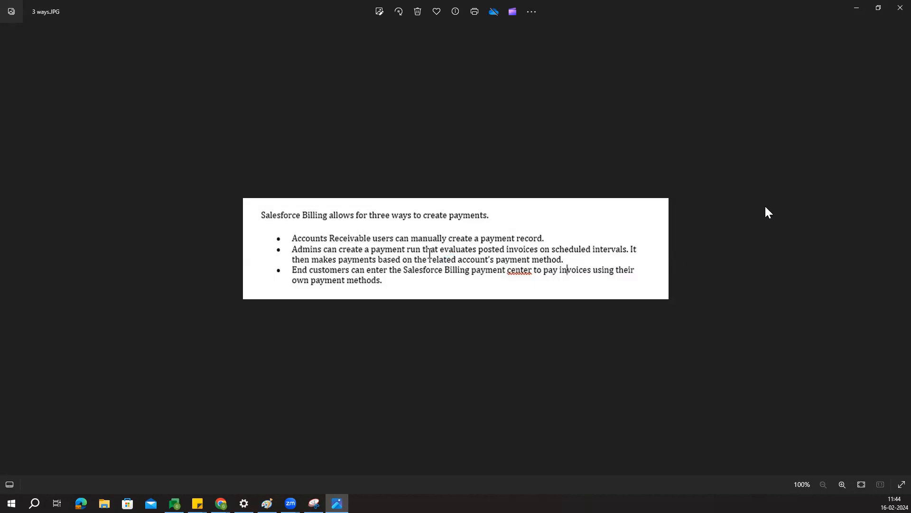
# Step: Switch to Salesforce in the browser and open the Accounts list in a new browser tab
pyautogui.click(856, 8)
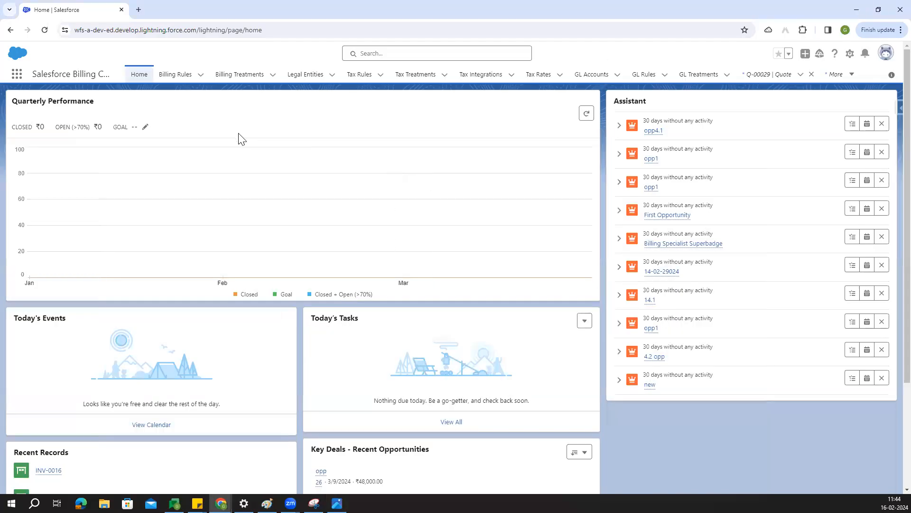
pyautogui.click(17, 75)
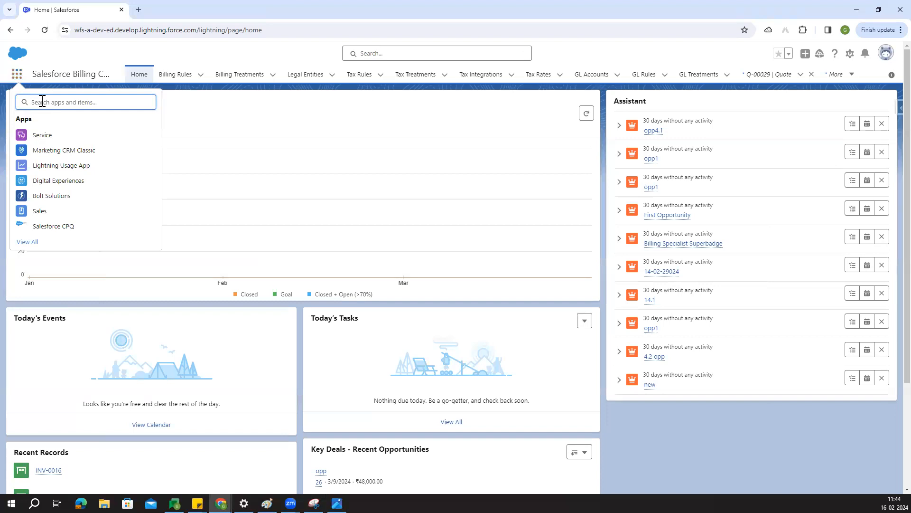
pyautogui.write('Accounts')
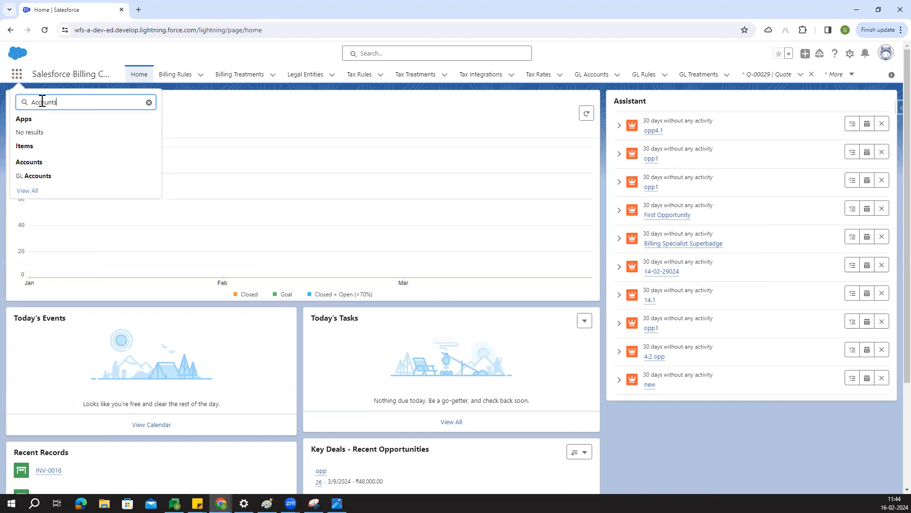
pyautogui.keyDown('ctrl'); pyautogui.click(32, 165); pyautogui.keyUp('ctrl')
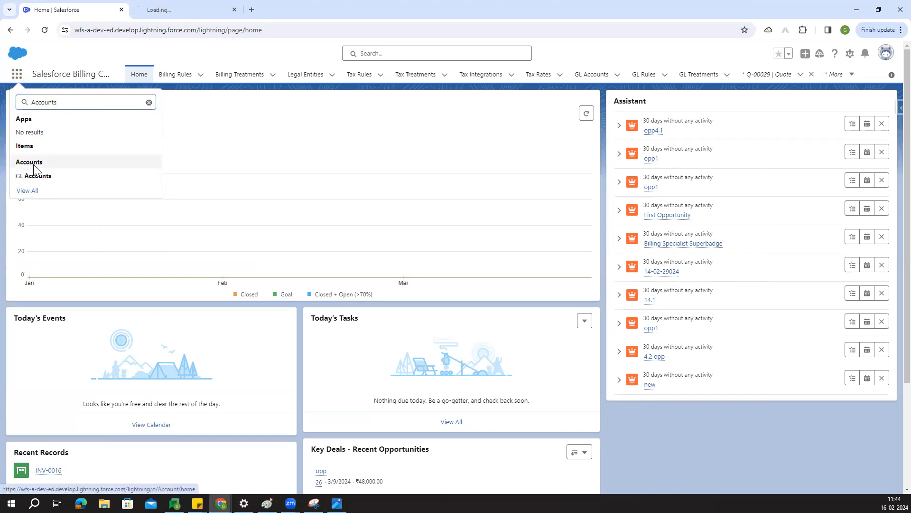
pyautogui.click(208, 5)
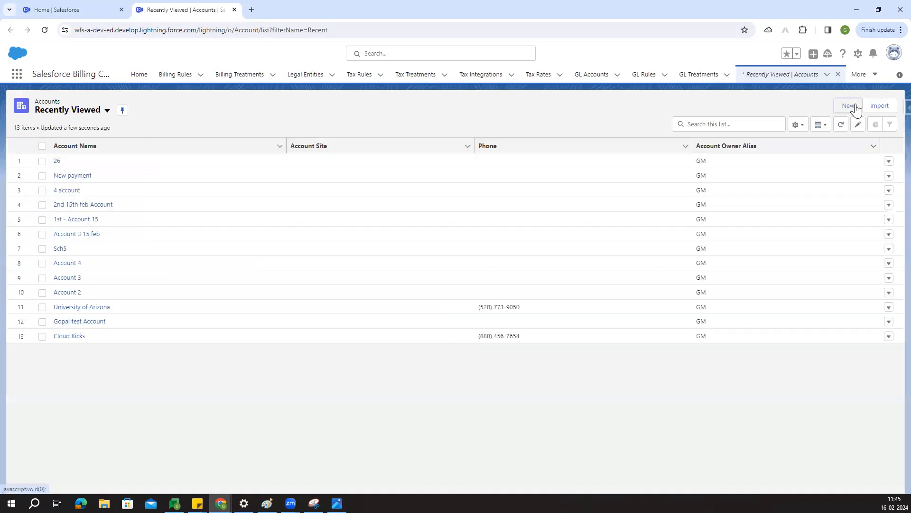
# Step: Create and save a new account named Payment Allocations Account
pyautogui.click(848, 105)
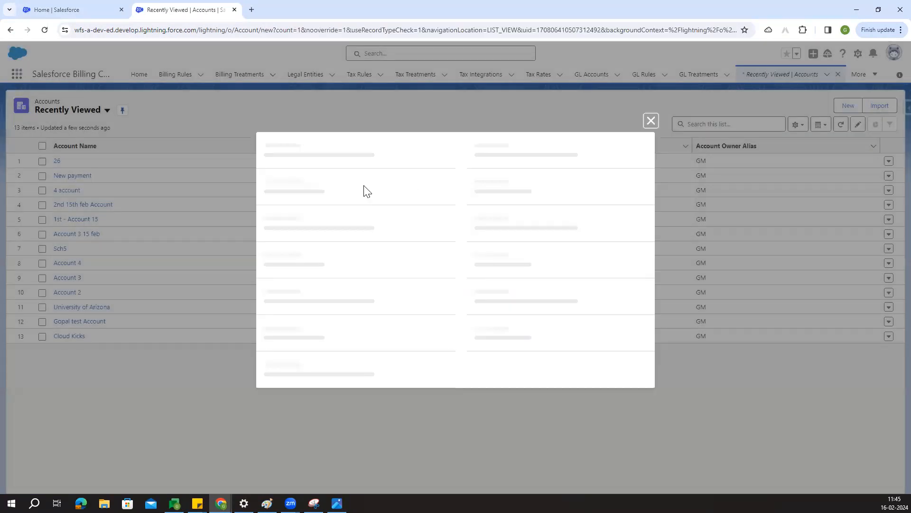
pyautogui.click(318, 180)
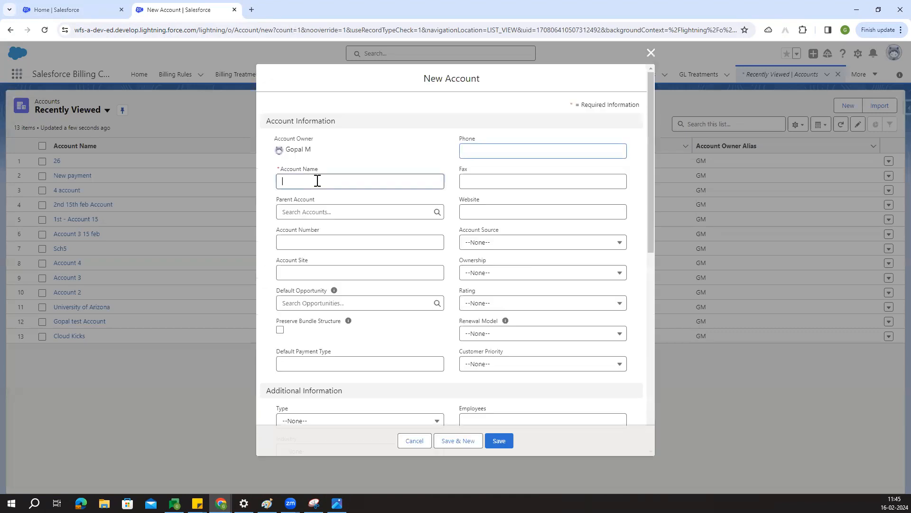
pyautogui.write('Payment Allocations Account')
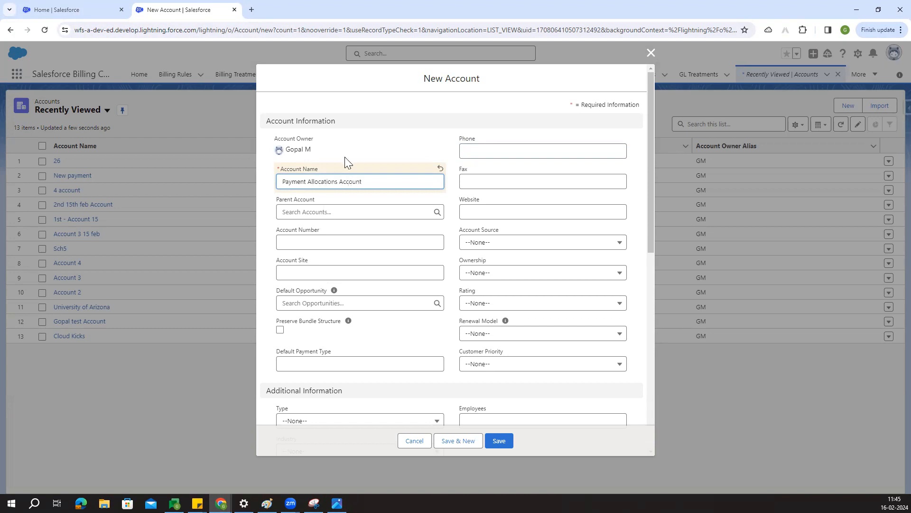
pyautogui.click(345, 155)
pyautogui.click(500, 440)
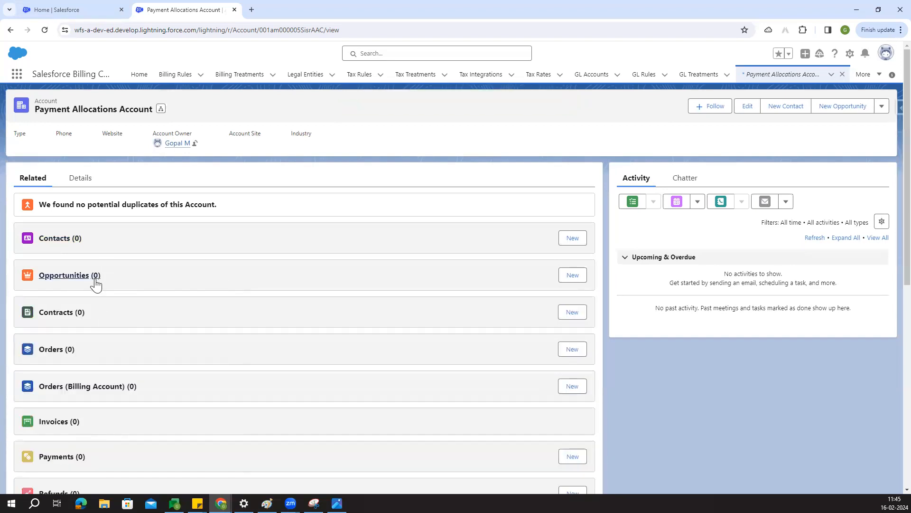
# Step: Create an opportunity named opp for the Payment Allocations Account with close date 3/9/2024 and stage Prospecting, and save it
pyautogui.click(575, 275)
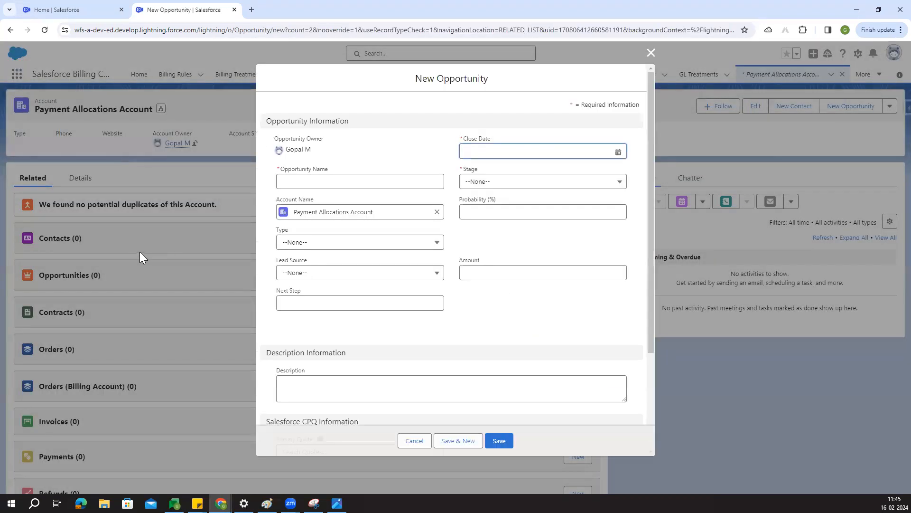
pyautogui.click(311, 184)
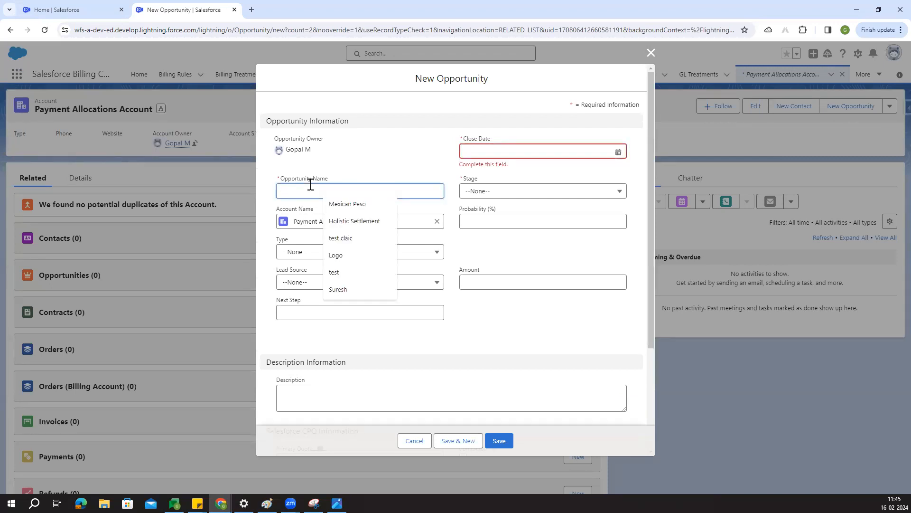
pyautogui.write('oppo')
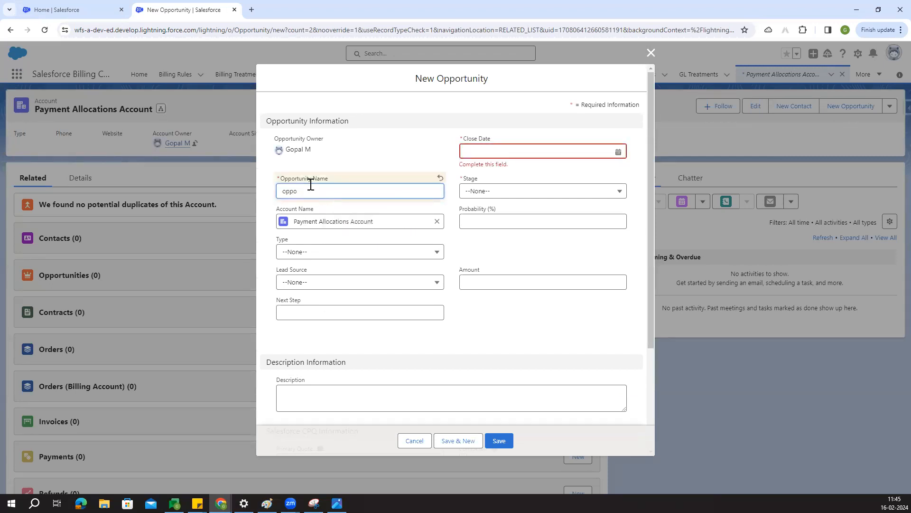
pyautogui.press('BackSpace')
pyautogui.click(473, 147)
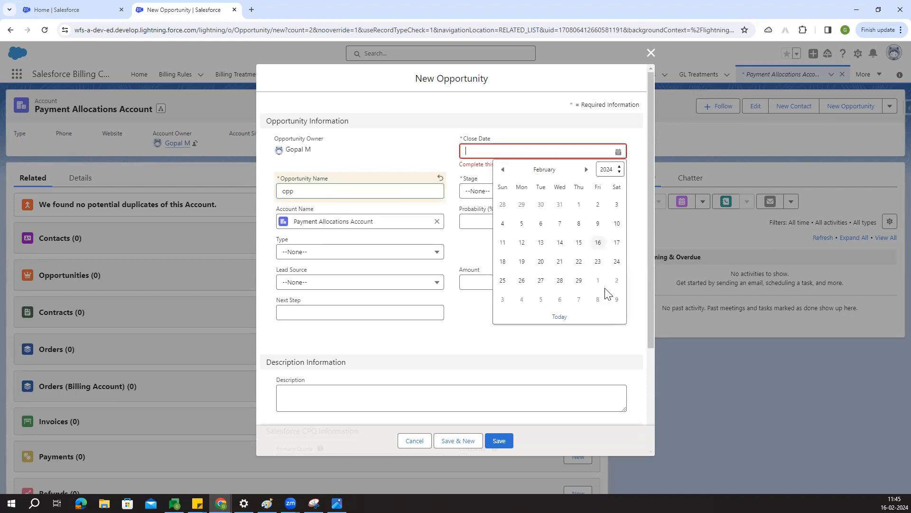
pyautogui.click(614, 305)
pyautogui.click(490, 184)
pyautogui.click(508, 219)
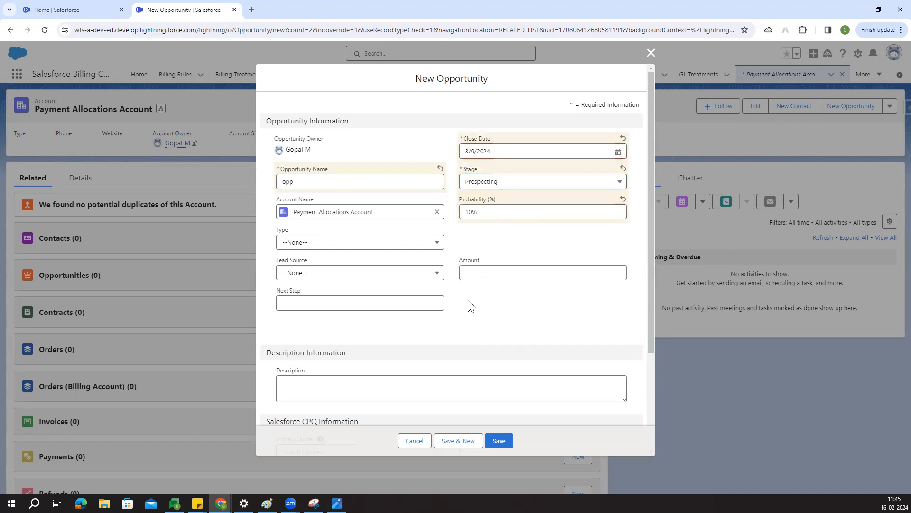
pyautogui.click(500, 441)
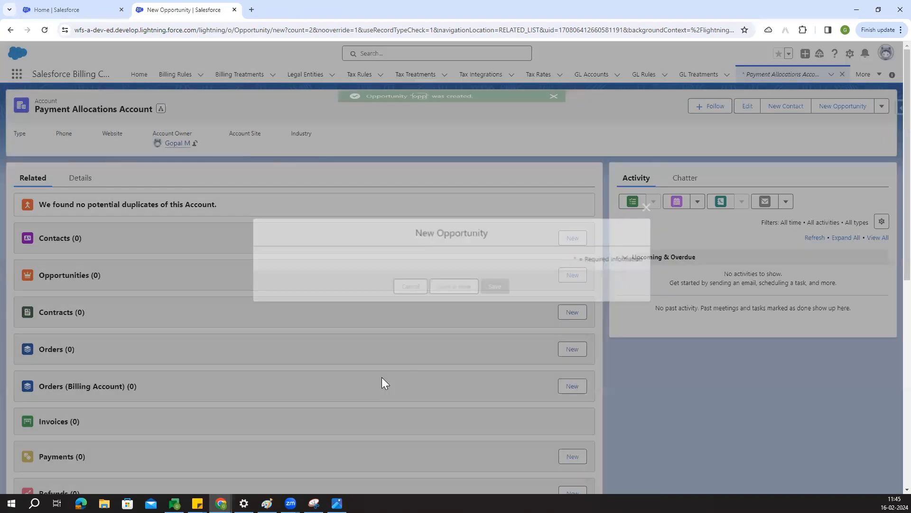
# Step: Open the opp opportunity in a new browser tab and save a new primary quote linked to opp and Payment Allocations Account
pyautogui.keyDown('ctrl'); pyautogui.click(28, 304); pyautogui.keyUp('ctrl')
pyautogui.click(285, 9)
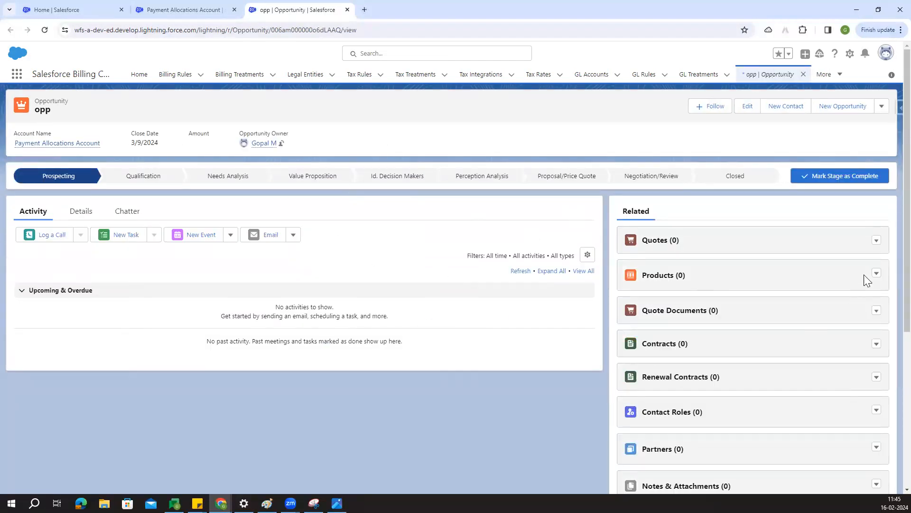
pyautogui.click(876, 241)
pyautogui.click(859, 257)
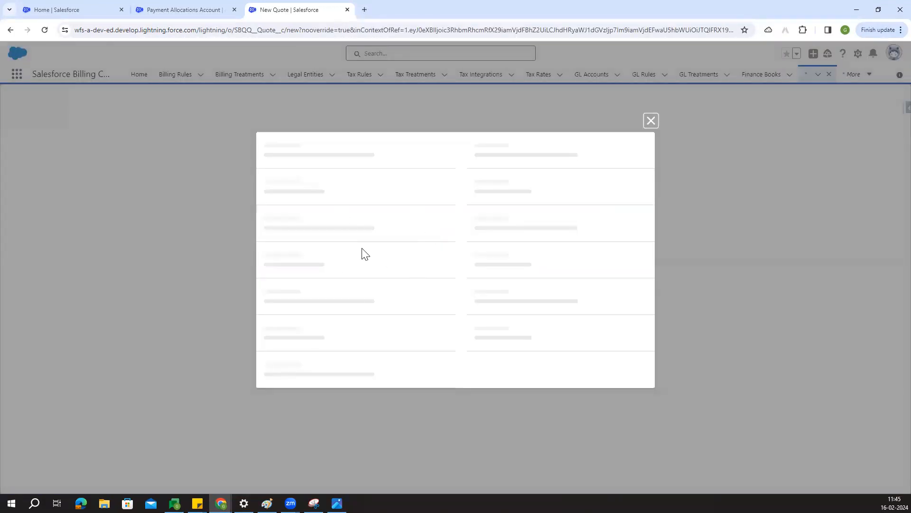
pyautogui.click(280, 177)
pyautogui.click(529, 153)
pyautogui.click(522, 207)
pyautogui.click(509, 179)
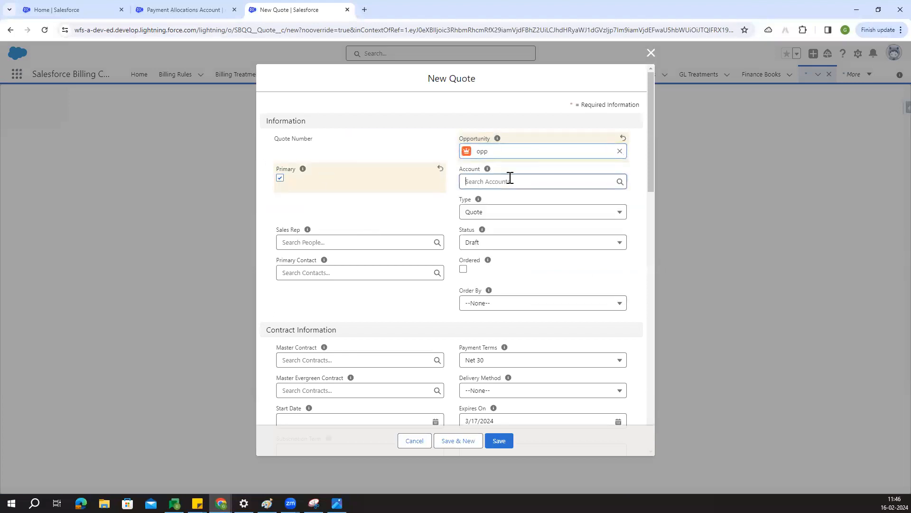
pyautogui.click(503, 216)
pyautogui.click(500, 441)
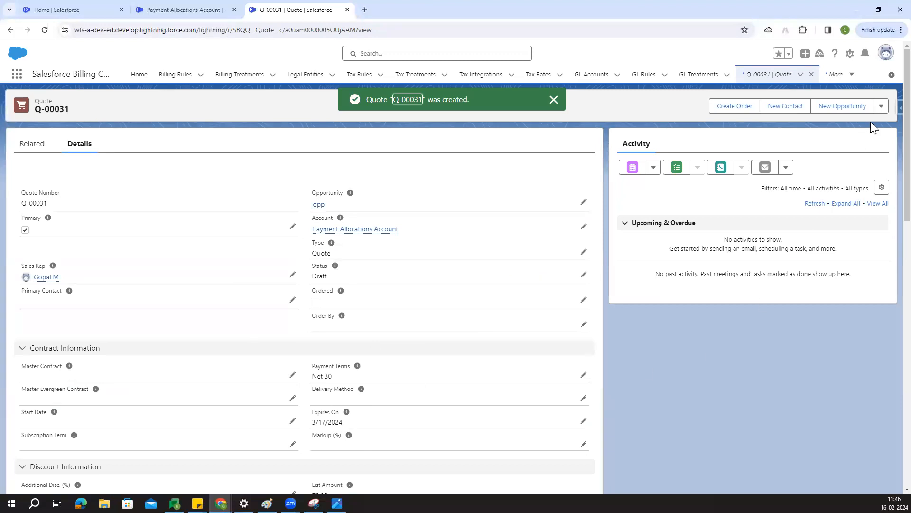
pyautogui.click(881, 106)
pyautogui.scroll(-1, 865, 240)
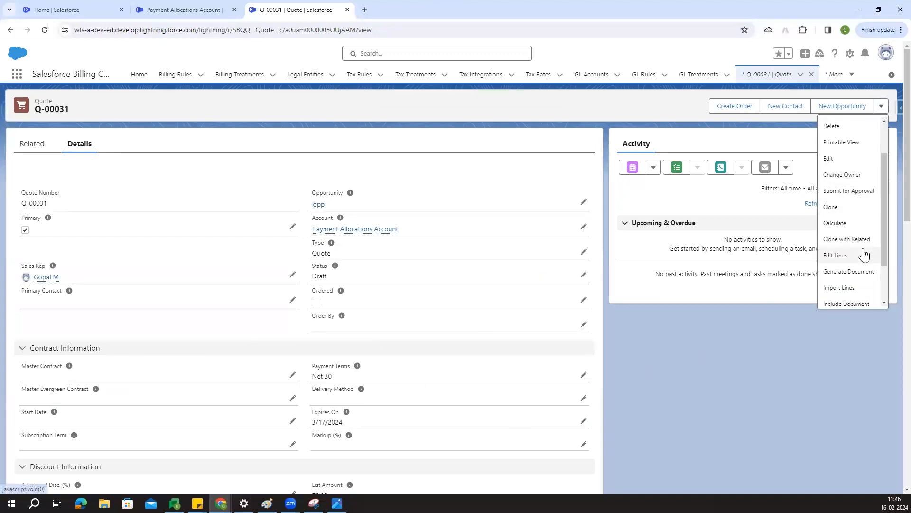
pyautogui.click(856, 292)
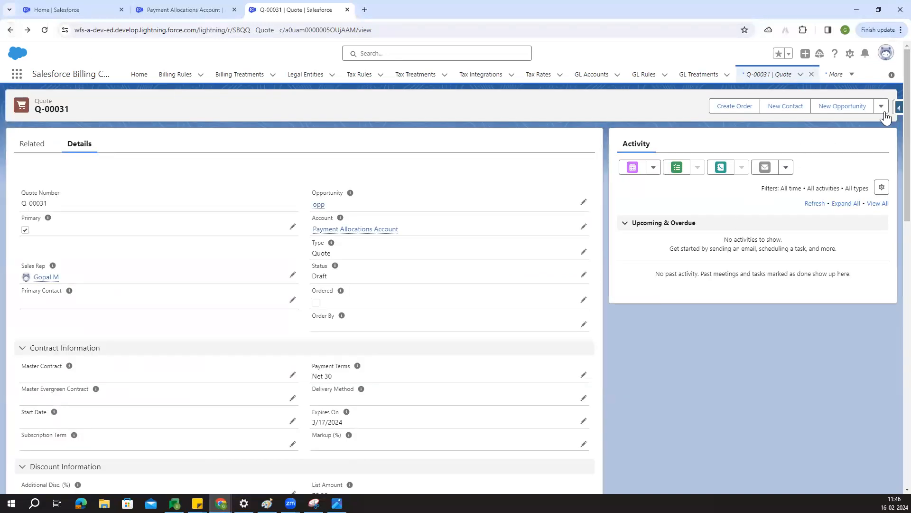
# Step: Open the quote's line editor with the Standard Price Book and set the start date to 2/16/2024 and subscription term to 12
pyautogui.click(881, 107)
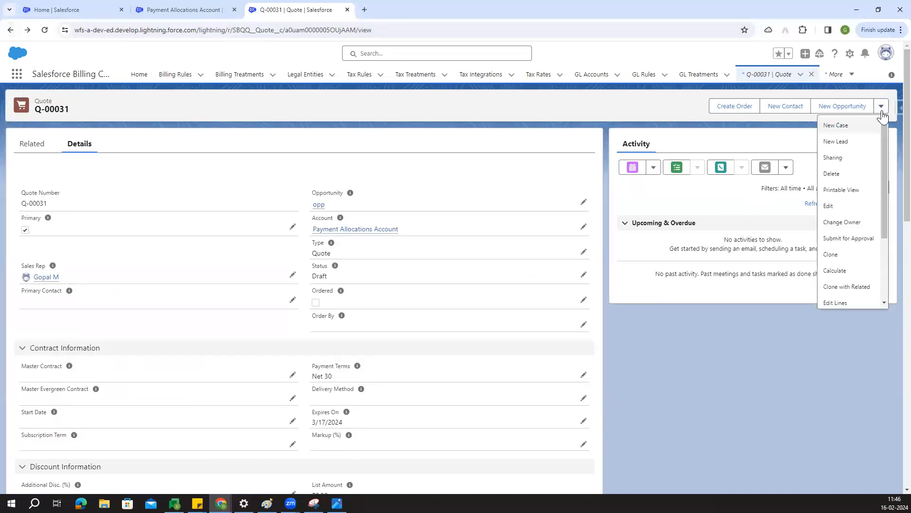
pyautogui.click(836, 299)
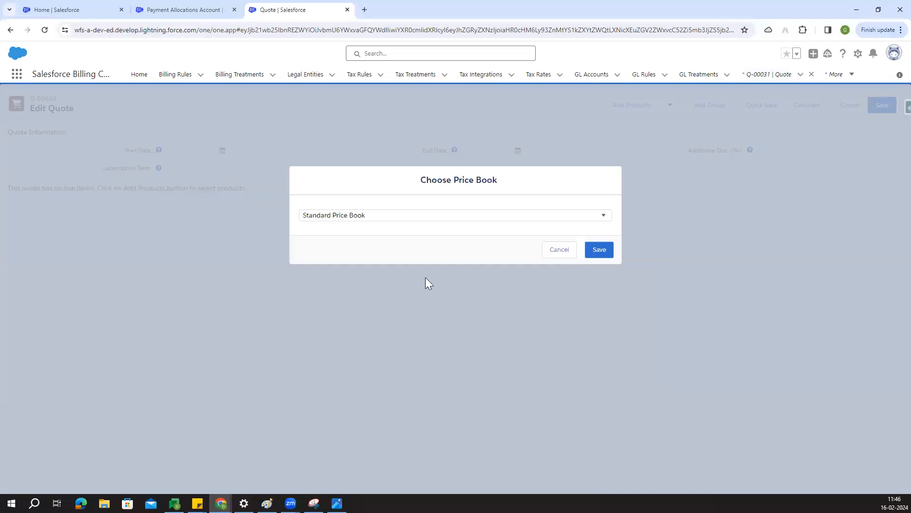
pyautogui.click(594, 249)
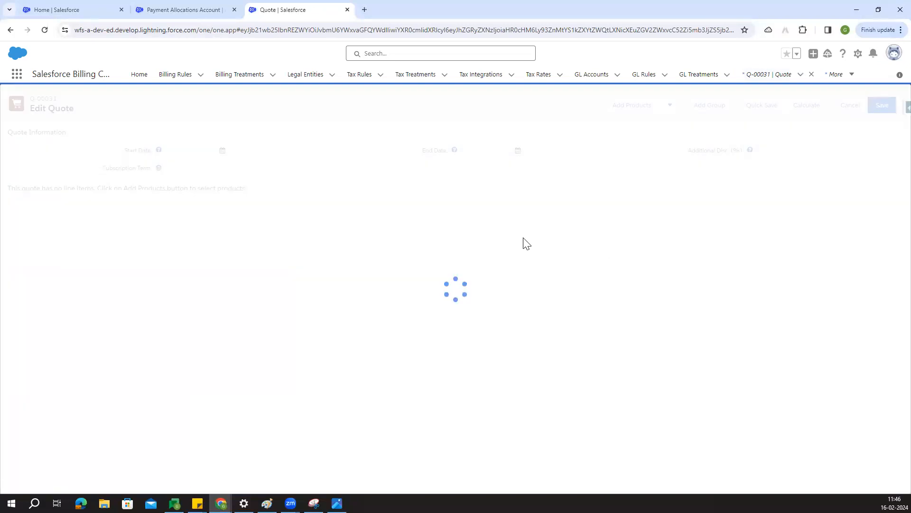
pyautogui.click(222, 151)
pyautogui.click(274, 240)
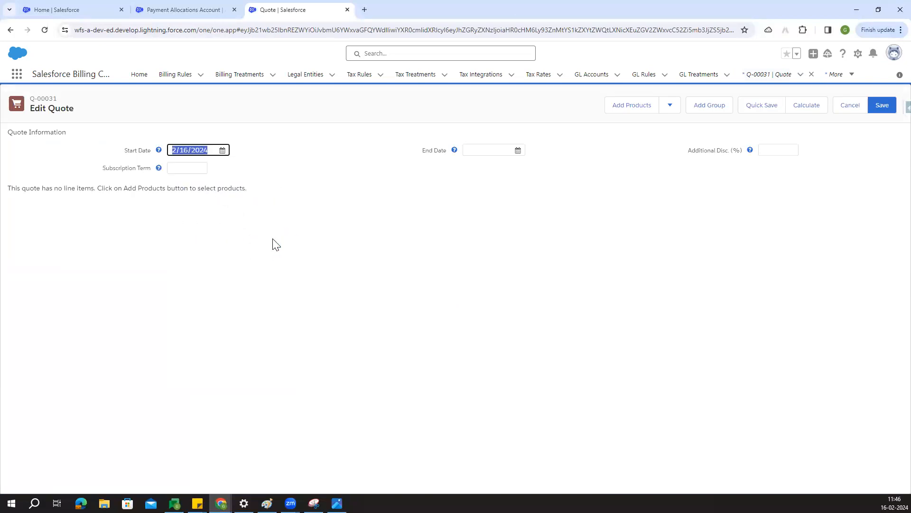
pyautogui.click(191, 169)
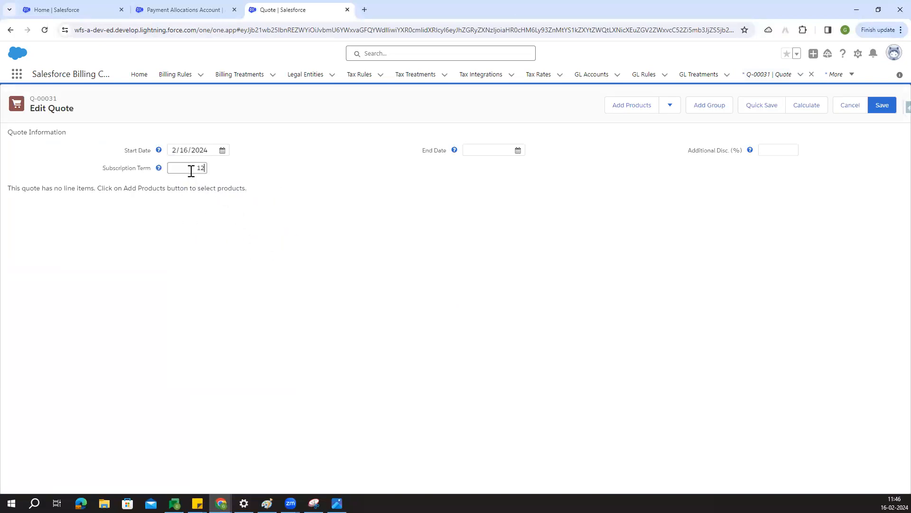
# Step: Add Product 1, Product 2, Product 3 and Product 4 to the quote and save the quote lines
pyautogui.click(630, 107)
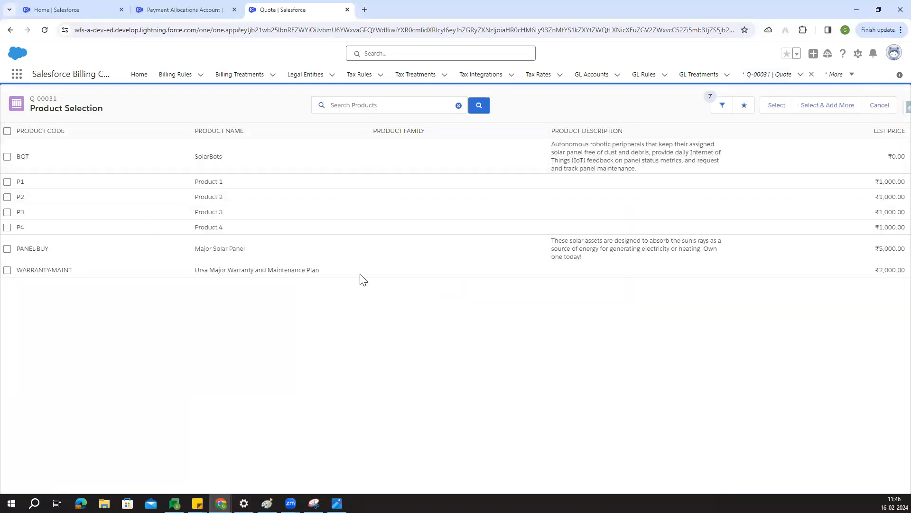
pyautogui.click(7, 181)
pyautogui.click(7, 196)
pyautogui.click(7, 227)
pyautogui.click(7, 212)
pyautogui.click(777, 105)
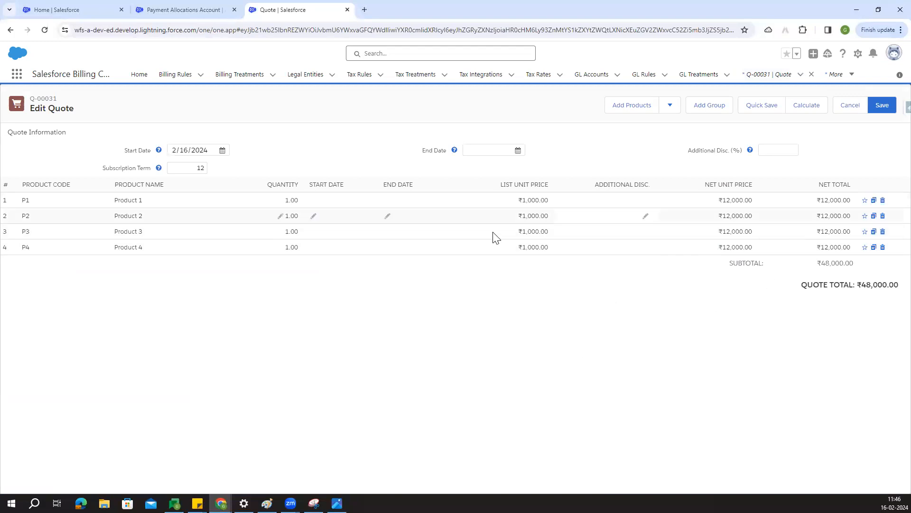
pyautogui.moveTo(857, 284); pyautogui.dragTo(892, 289)
pyautogui.click(891, 290)
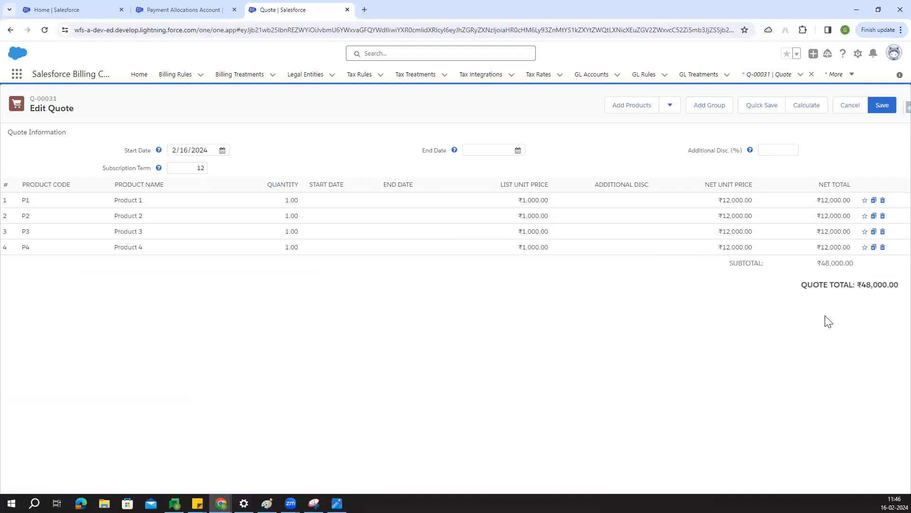
pyautogui.click(881, 106)
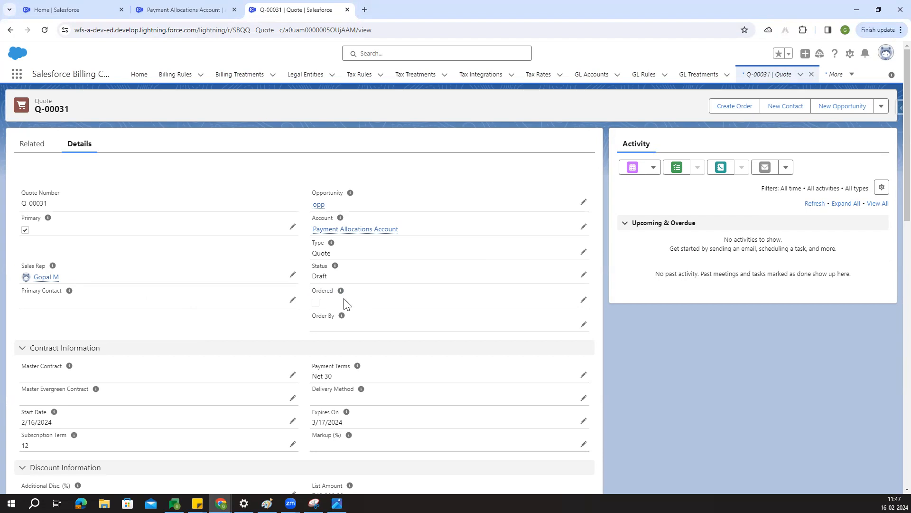
pyautogui.click(584, 300)
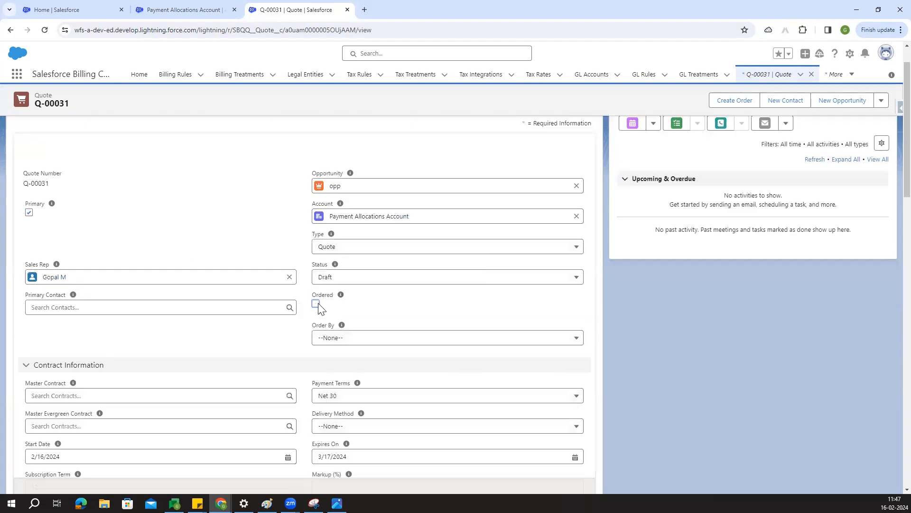
pyautogui.click(289, 481)
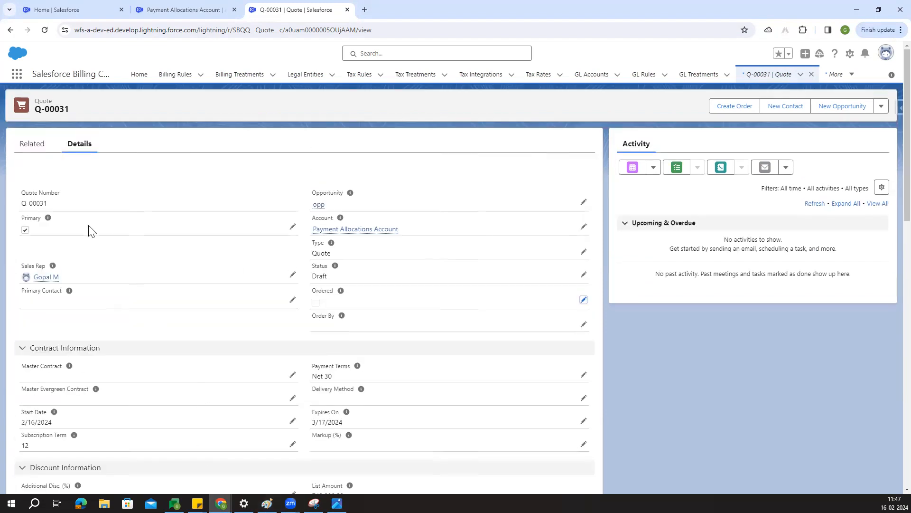
pyautogui.click(19, 144)
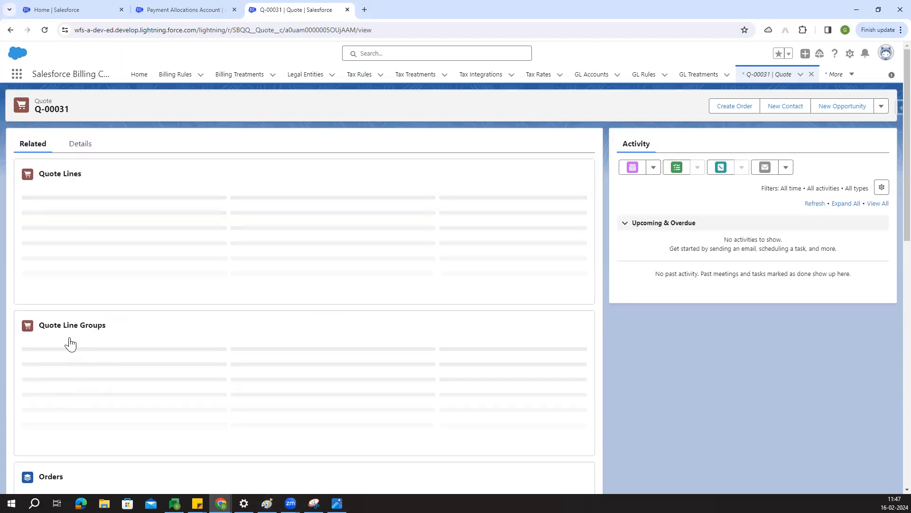
pyautogui.click(81, 145)
# Step: Mark the quote as Ordered, set its status to Approved, and save it
pyautogui.click(583, 303)
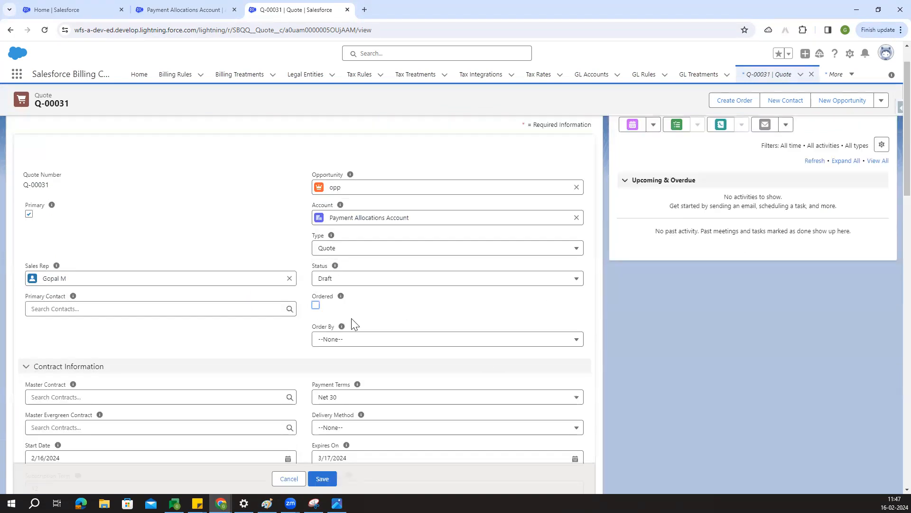
pyautogui.click(316, 305)
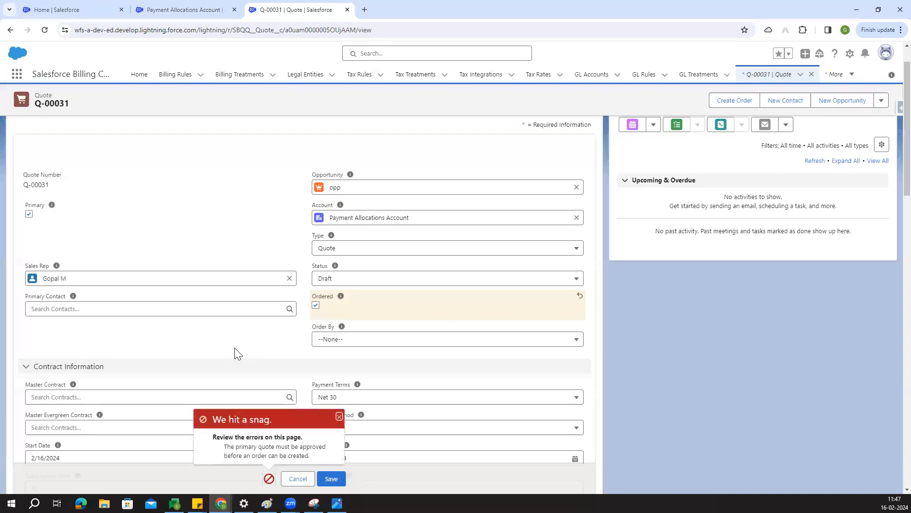
pyautogui.moveTo(234, 446); pyautogui.dragTo(311, 456)
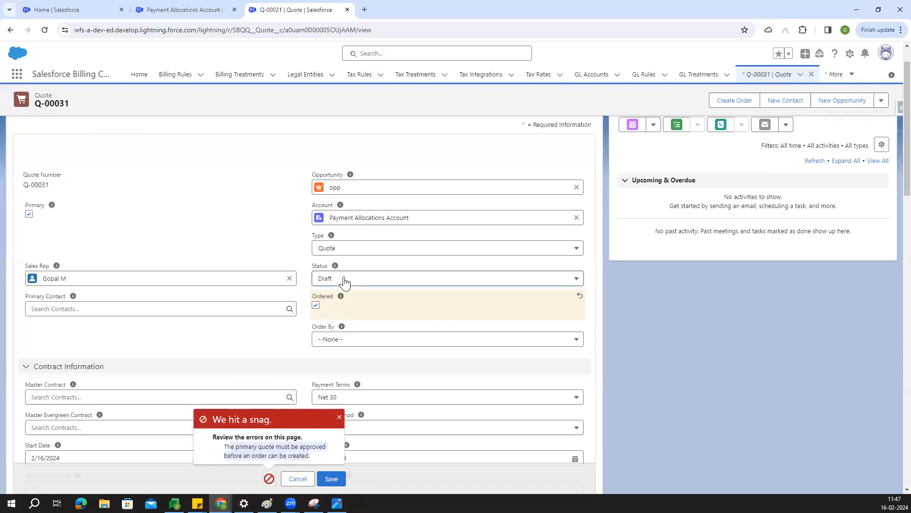
pyautogui.click(346, 282)
pyautogui.click(357, 352)
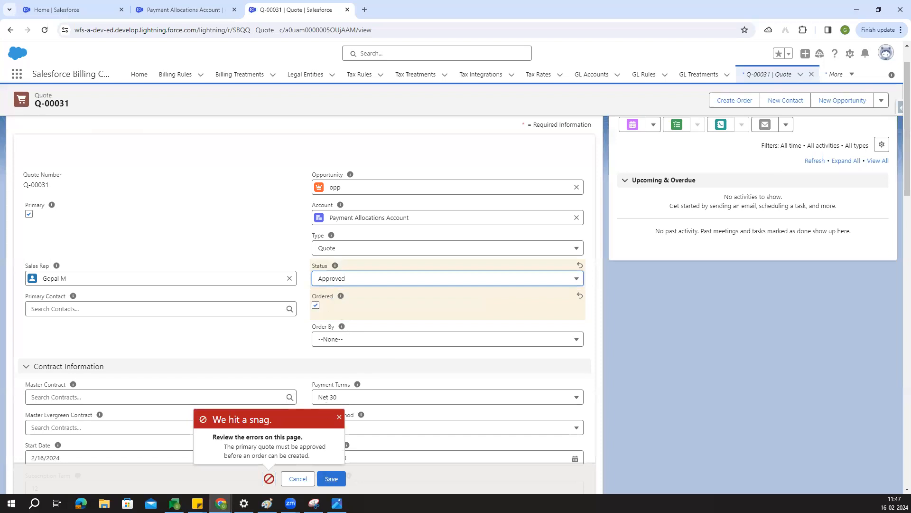
pyautogui.click(331, 478)
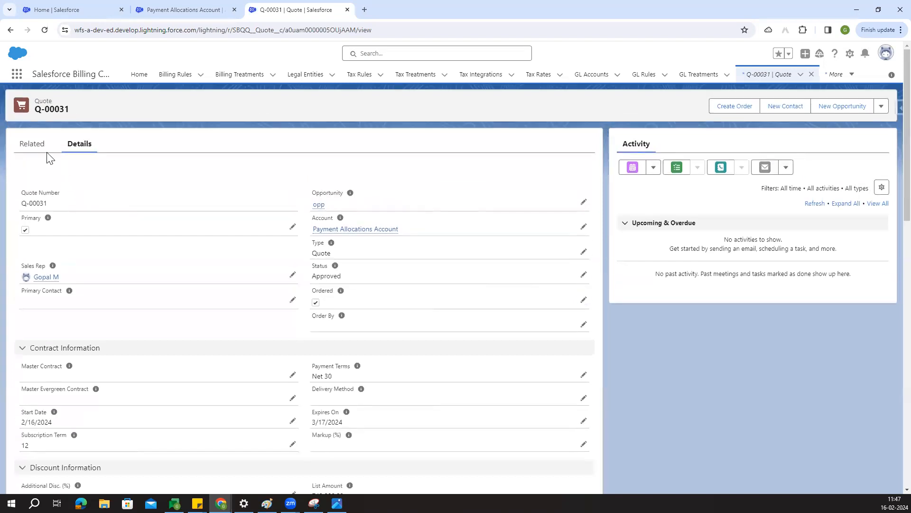
# Step: Open the quote's related order in a new browser tab and change the order's status to Activated
pyautogui.click(34, 144)
pyautogui.scroll(-2, 121, 305)
pyautogui.middleClick(27, 288)
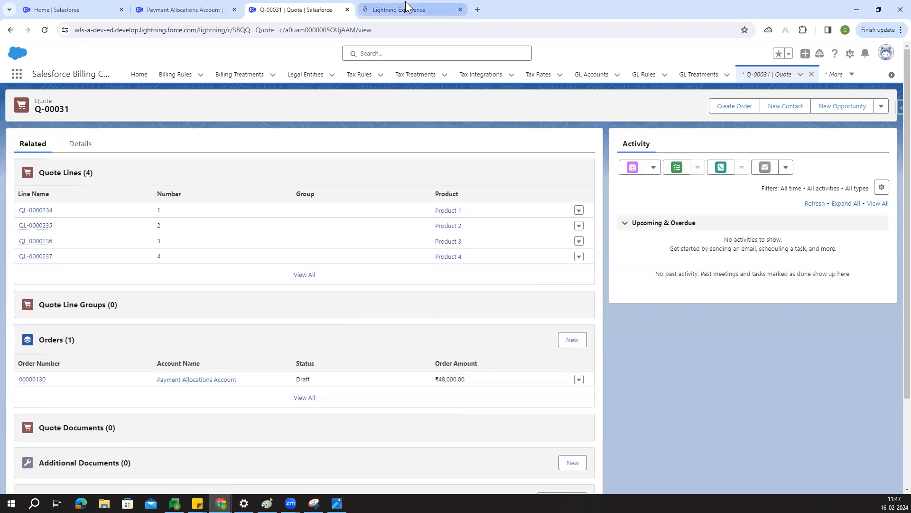
pyautogui.click(406, 2)
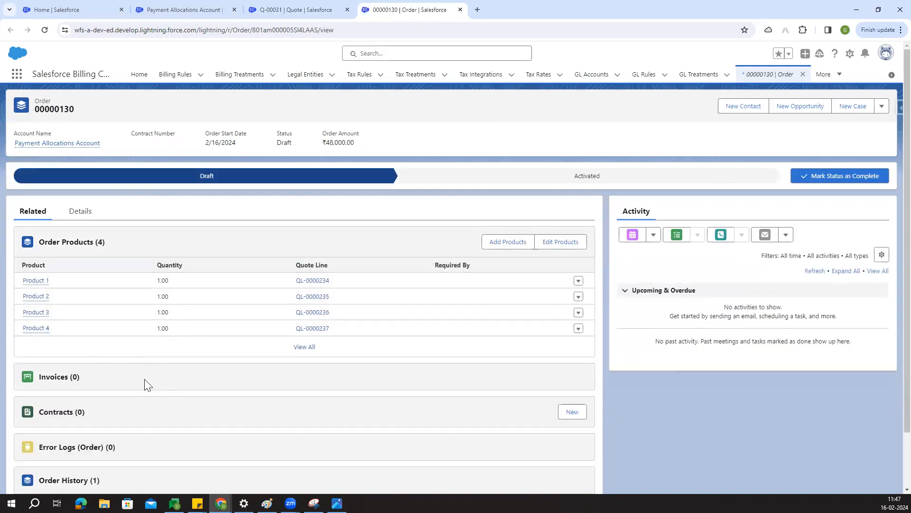
pyautogui.click(588, 182)
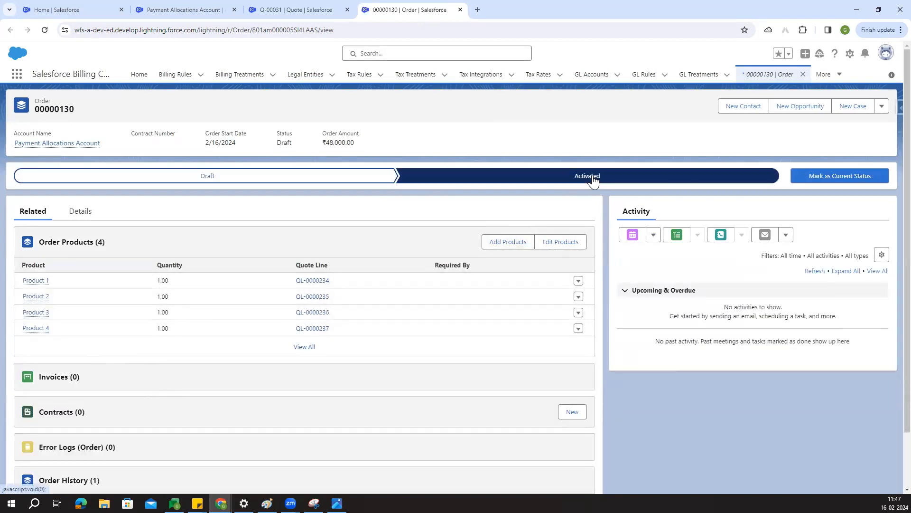
pyautogui.click(837, 179)
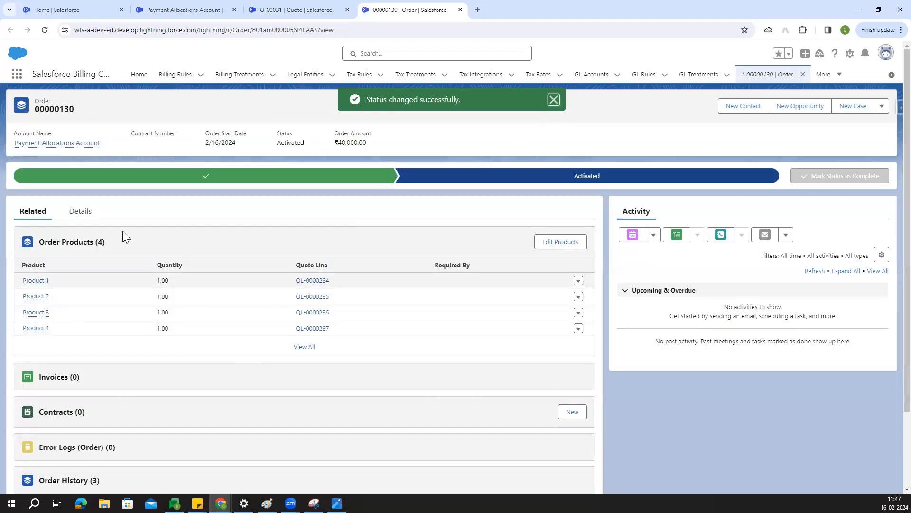
# Step: Enable Bill Now in the activated order's Billing Information and save the order
pyautogui.click(92, 216)
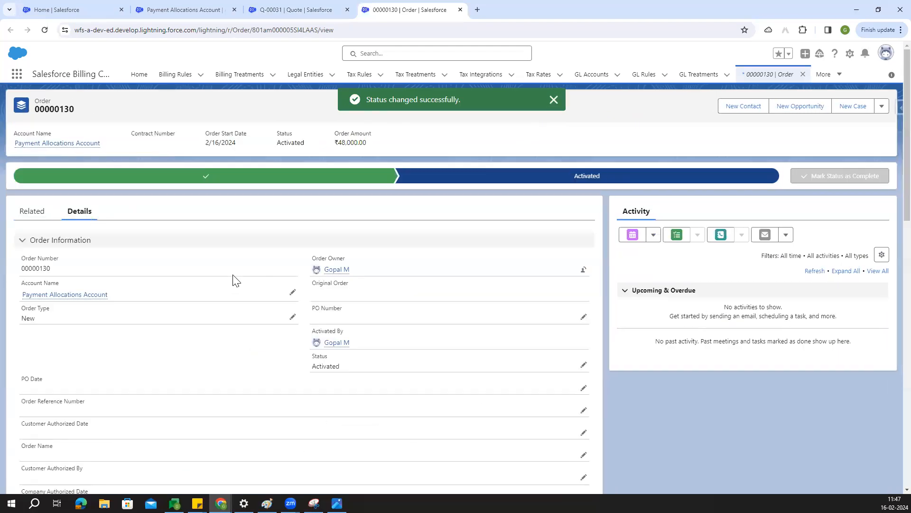
pyautogui.scroll(-8, 234, 281)
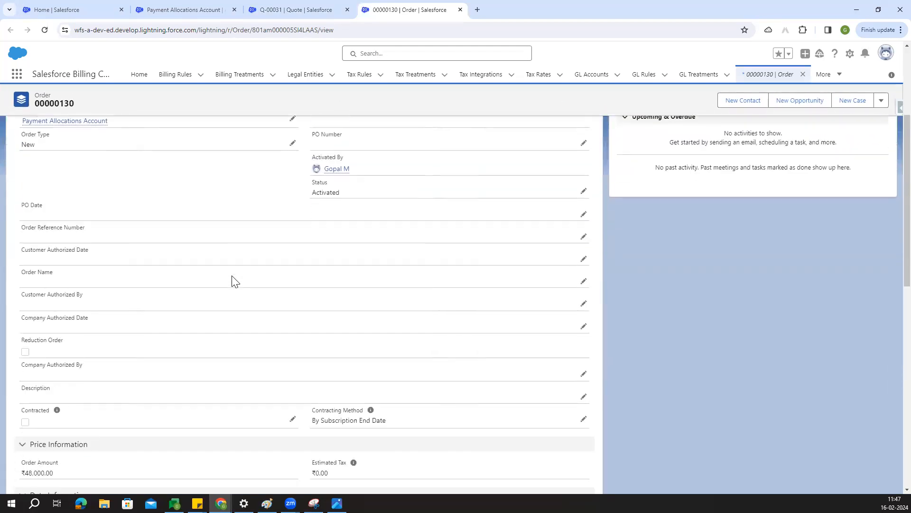
pyautogui.scroll(-2, 234, 281)
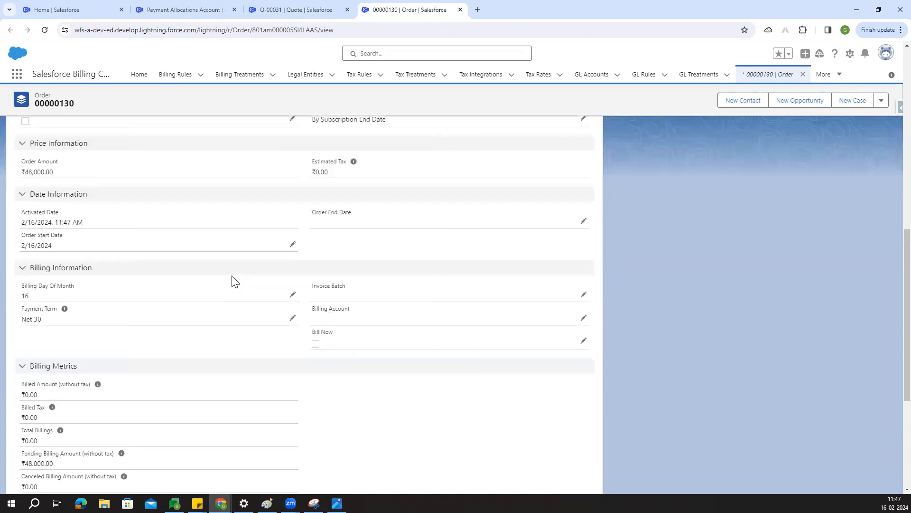
pyautogui.moveTo(313, 285); pyautogui.dragTo(363, 295)
pyautogui.click(362, 295)
pyautogui.moveTo(311, 336); pyautogui.dragTo(346, 332)
pyautogui.click(462, 342)
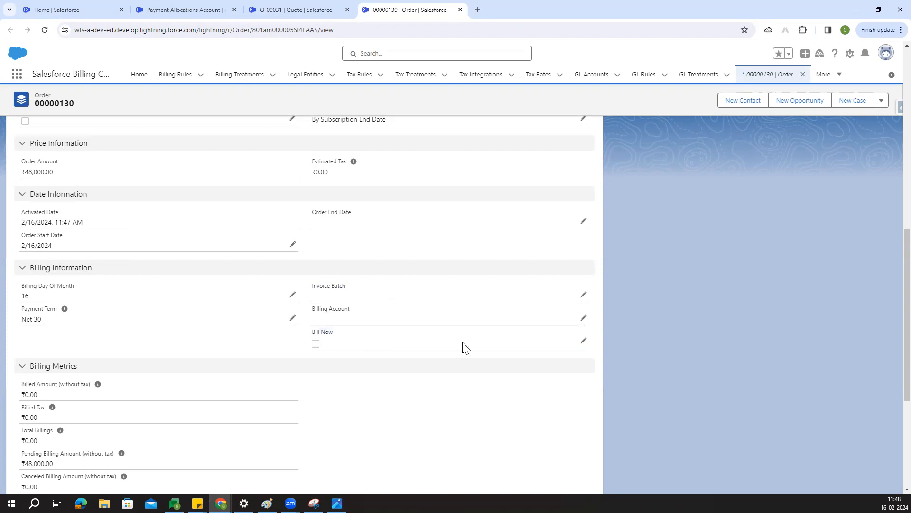
pyautogui.click(583, 341)
pyautogui.click(316, 348)
pyautogui.click(324, 477)
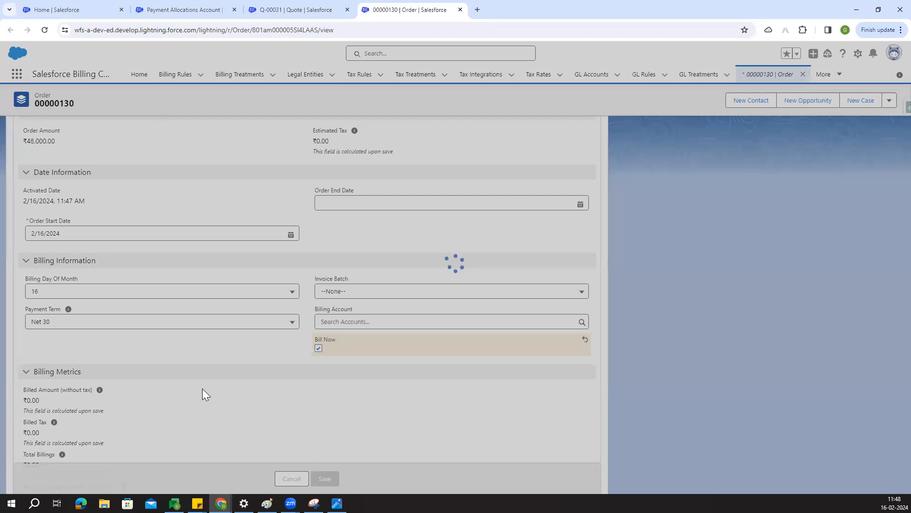
# Step: Open the order's related invoice in a new browser tab
pyautogui.scroll(10, 202, 388)
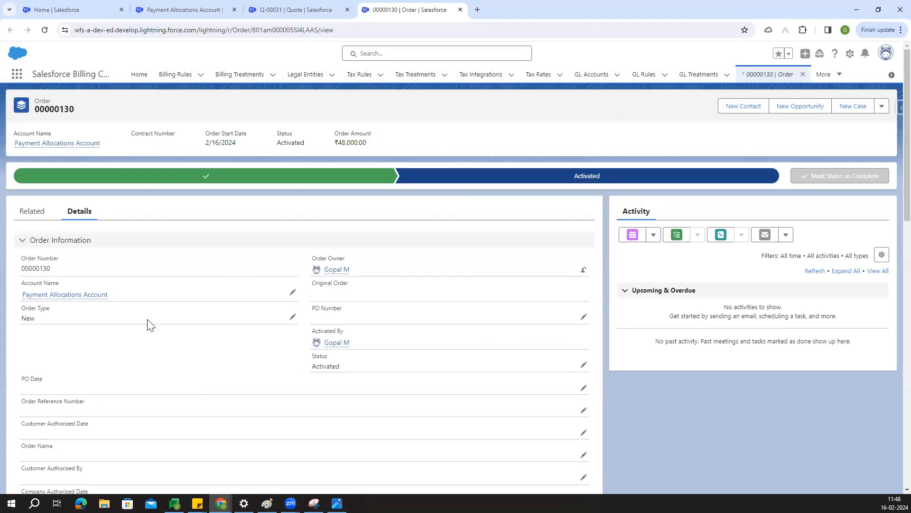
pyautogui.click(32, 211)
pyautogui.scroll(-1, 136, 376)
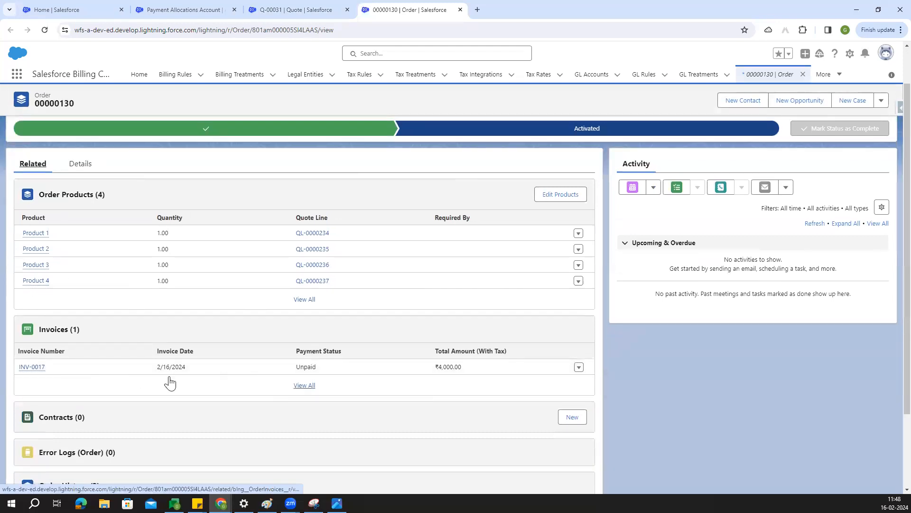
pyautogui.keyDown('ctrl'); pyautogui.click(33, 368); pyautogui.keyUp('ctrl')
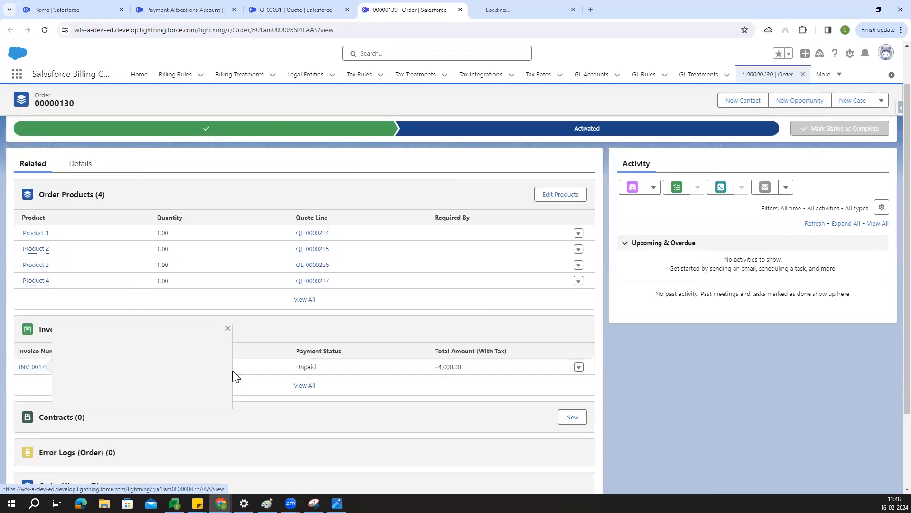
pyautogui.click(522, 6)
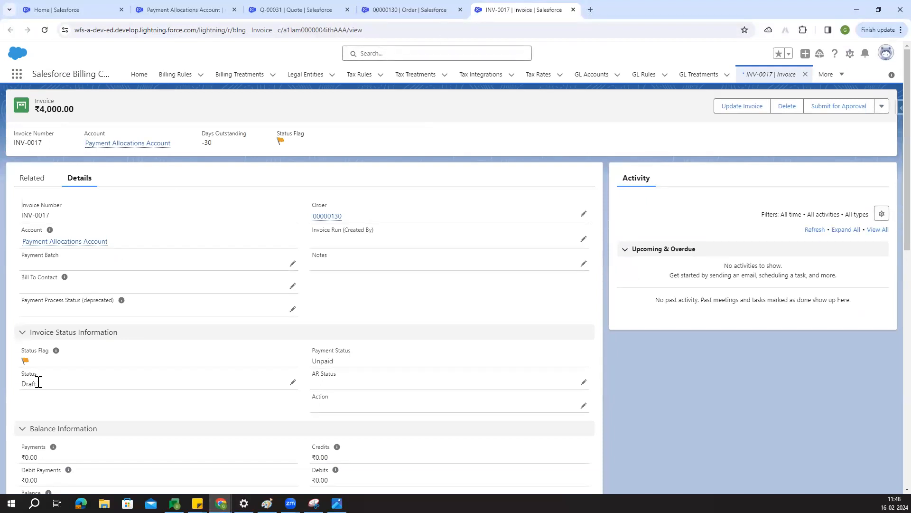
# Step: Edit the invoice and set its Status to Posted
pyautogui.moveTo(24, 375); pyautogui.dragTo(52, 393)
pyautogui.click(54, 392)
pyautogui.click(292, 382)
pyautogui.click(205, 394)
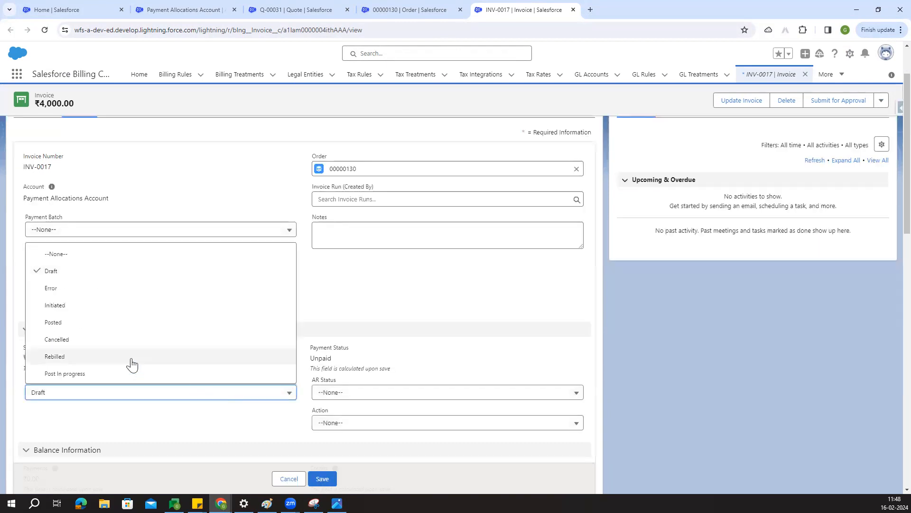
pyautogui.click(67, 324)
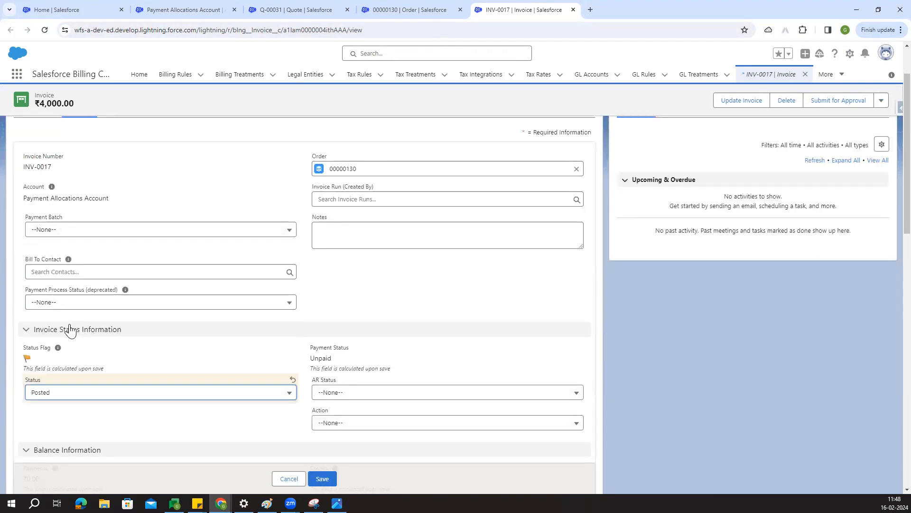
# Step: Clear the invoice's Tax Error Message, set Tax Status to Completed, and save the invoice
pyautogui.scroll(-8, 266, 357)
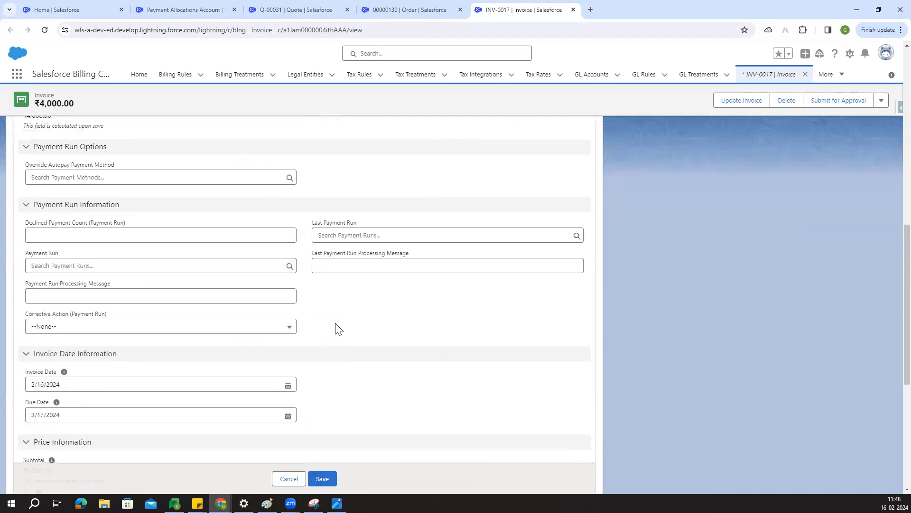
pyautogui.scroll(-6, 338, 328)
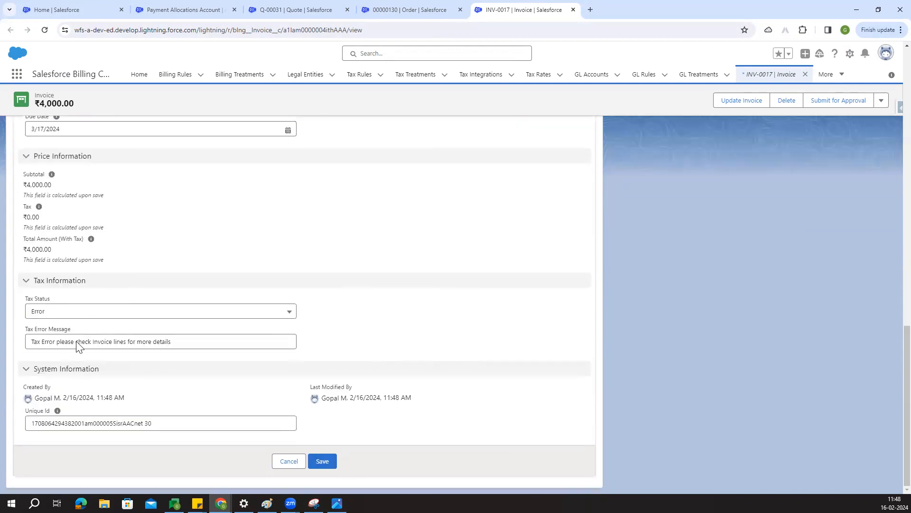
pyautogui.moveTo(199, 343); pyautogui.dragTo(8, 339)
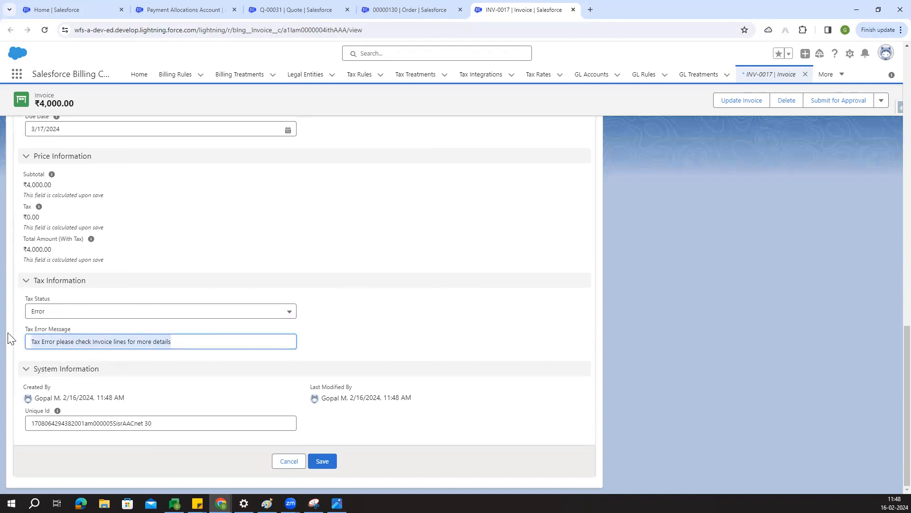
pyautogui.press('BackSpace')
pyautogui.click(53, 313)
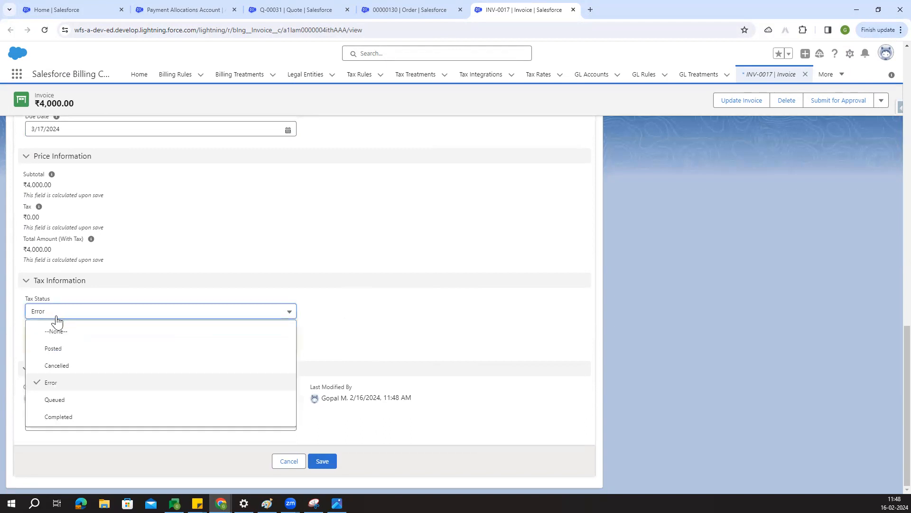
pyautogui.click(61, 414)
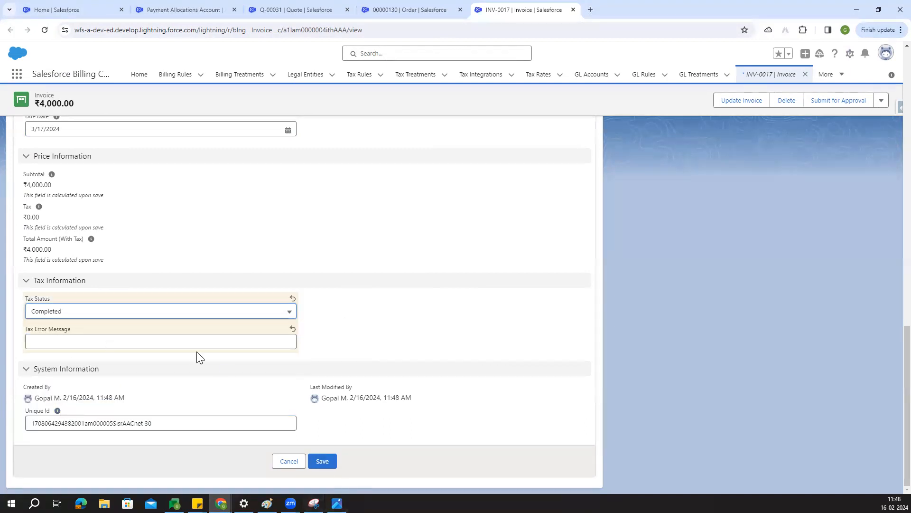
pyautogui.scroll(12, 196, 352)
pyautogui.scroll(3, 198, 355)
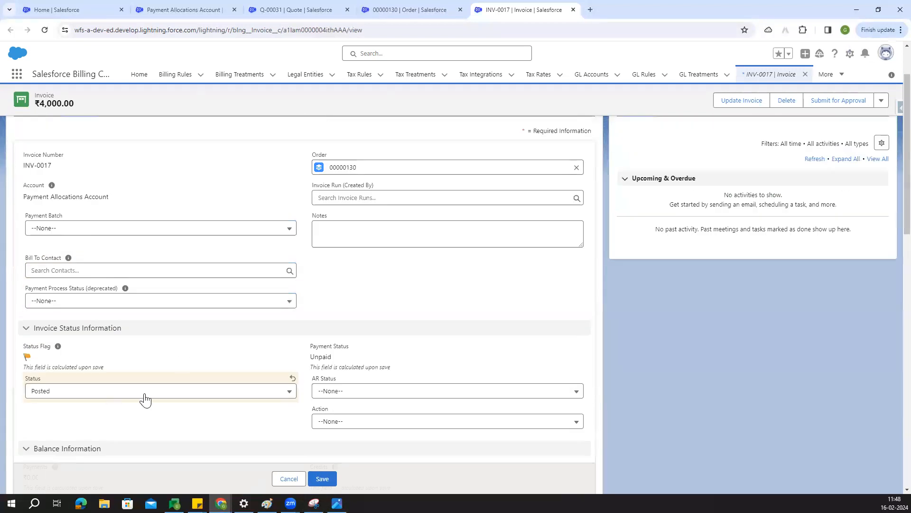
pyautogui.click(328, 477)
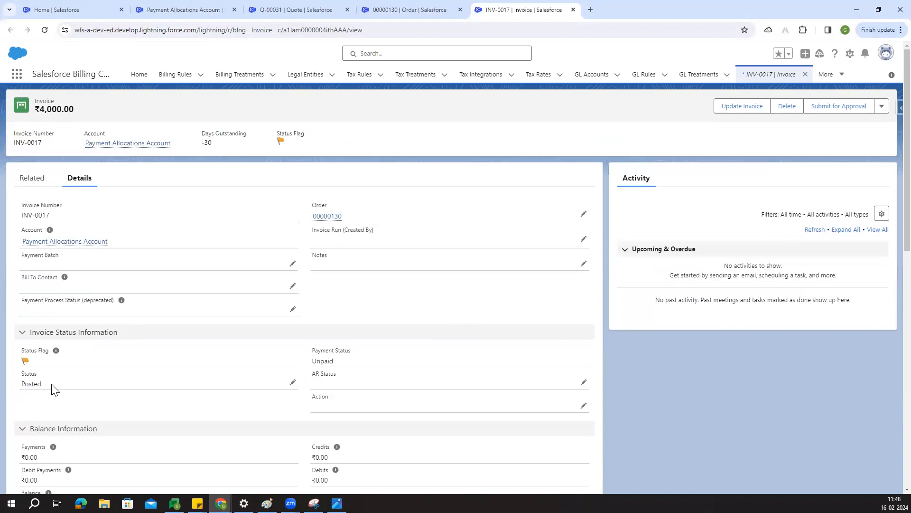
# Step: Reload the invoice and check its Status and Payment Status
pyautogui.click(45, 32)
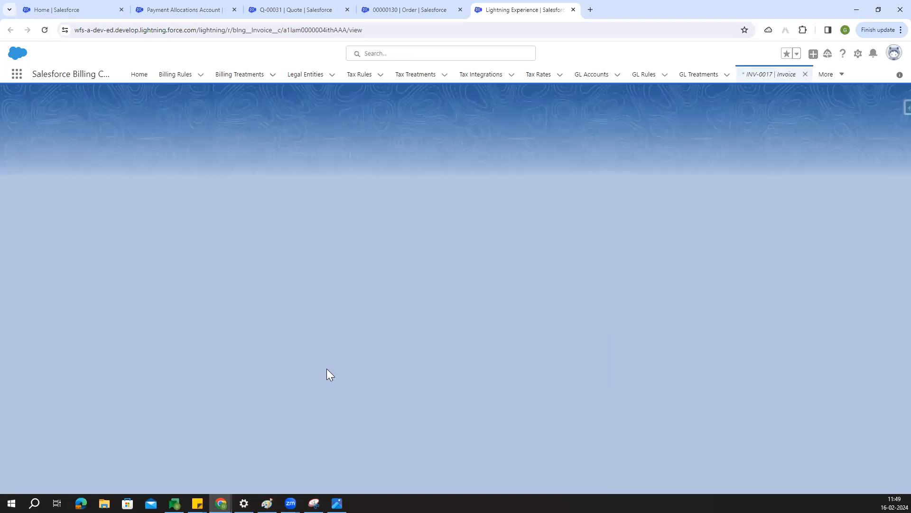
pyautogui.scroll(-2, 320, 287)
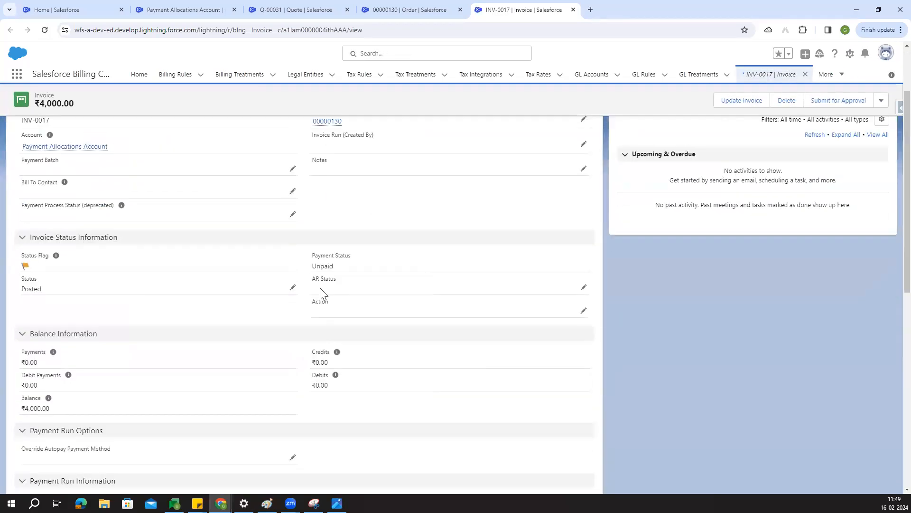
pyautogui.moveTo(311, 266); pyautogui.dragTo(346, 268)
pyautogui.moveTo(49, 292); pyautogui.dragTo(20, 291)
pyautogui.click(49, 317)
pyautogui.scroll(2, 118, 340)
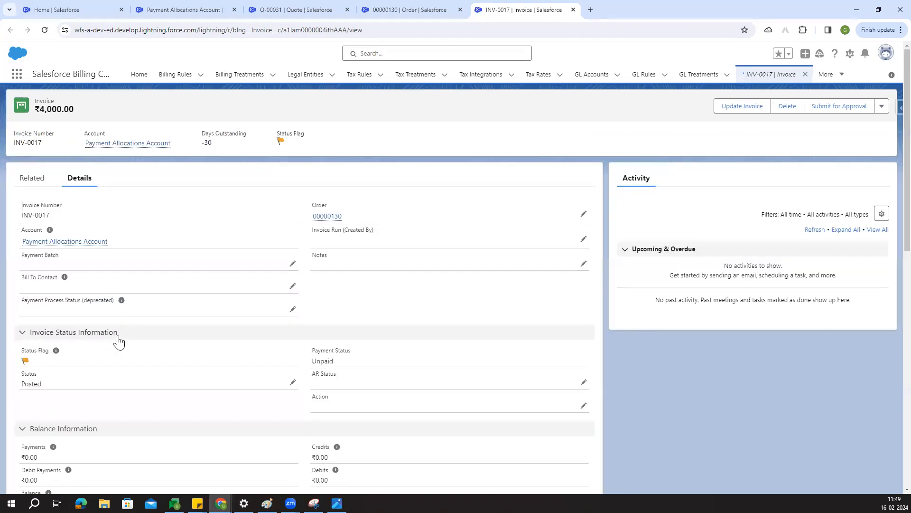
# Step: Start a new payment from the invoice's related Payments, with Payment Allocations Account as the account and an amount of ₹3,000
pyautogui.click(28, 180)
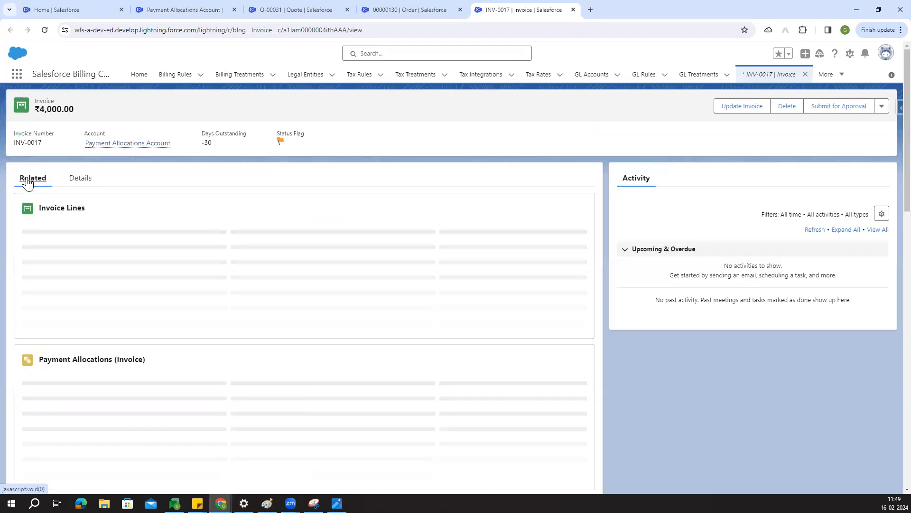
pyautogui.scroll(-1, 194, 389)
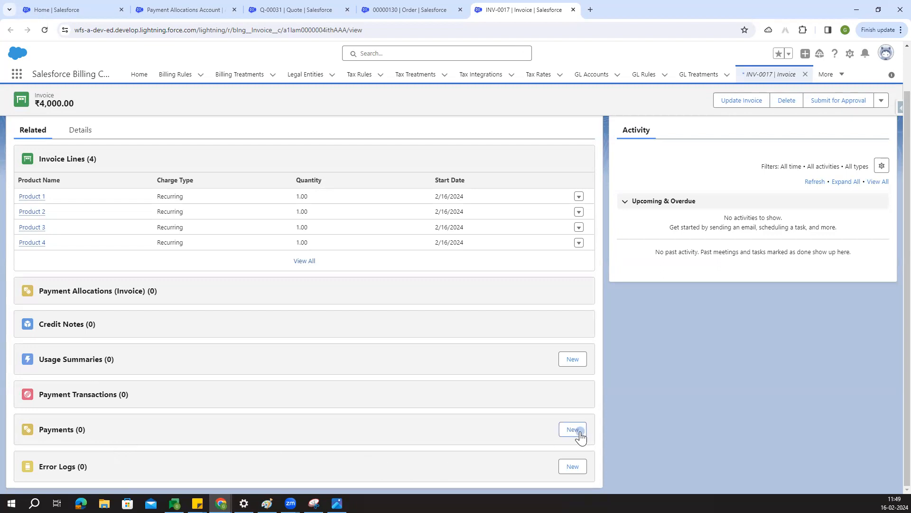
pyautogui.click(560, 433)
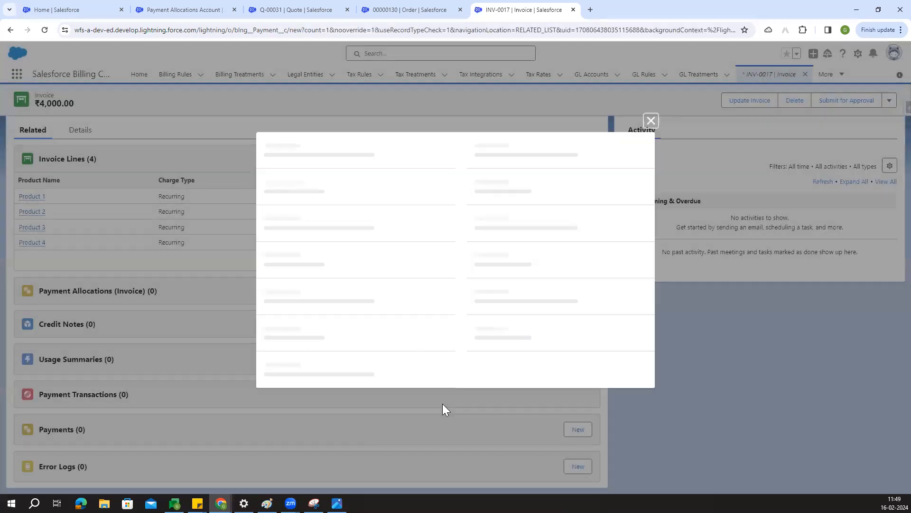
pyautogui.click(319, 181)
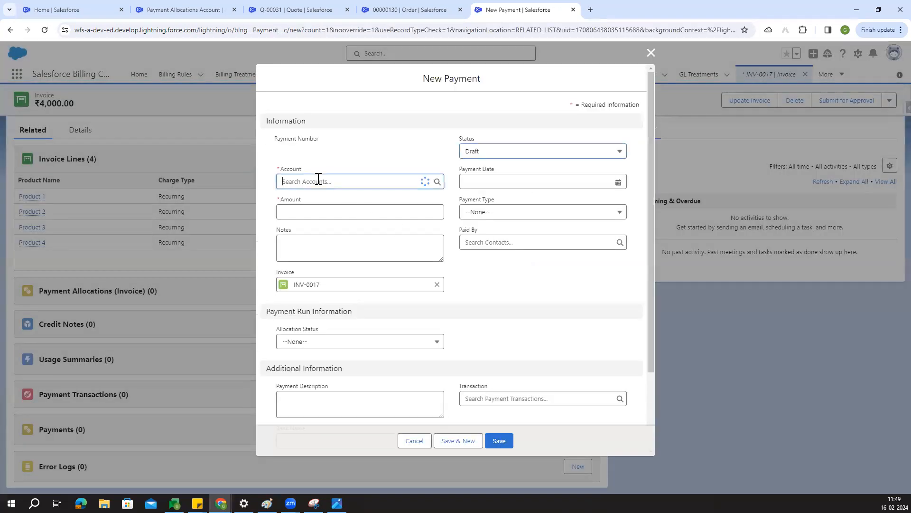
pyautogui.click(332, 219)
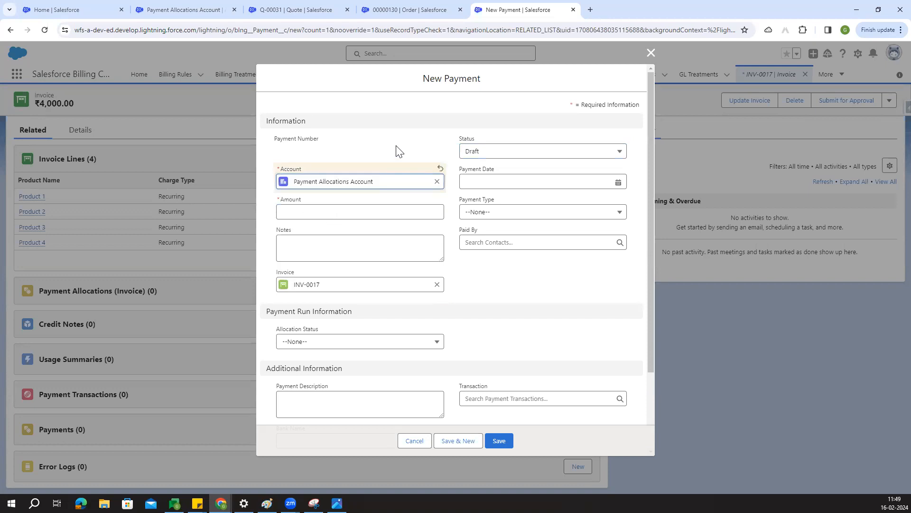
pyautogui.click(328, 215)
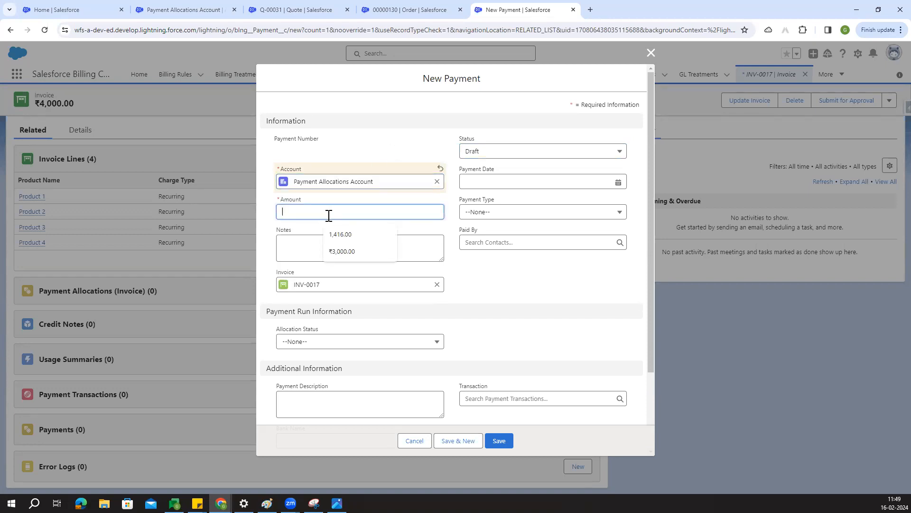
pyautogui.write('3,000')
# Step: Set the payment's Status to Posted, Payment Date to 2/16/2024 and Payment Type to Cash, and save it
pyautogui.click(489, 155)
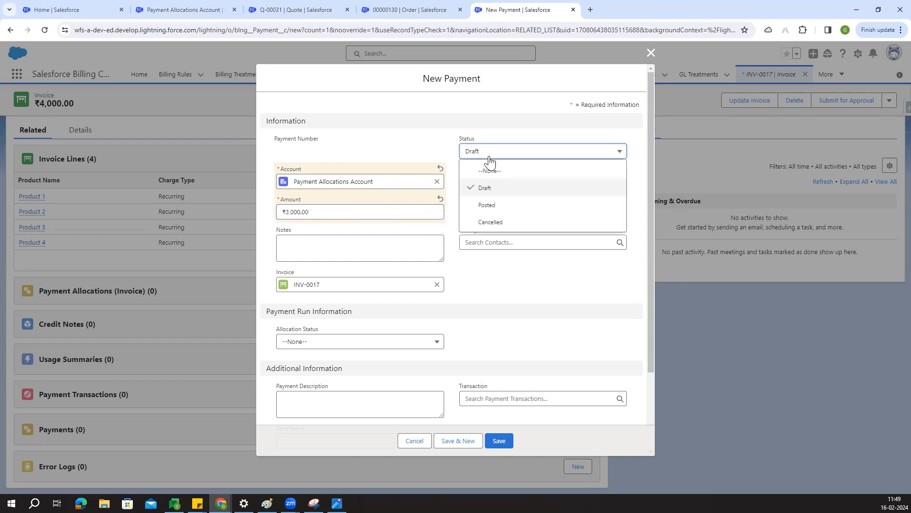
pyautogui.click(489, 205)
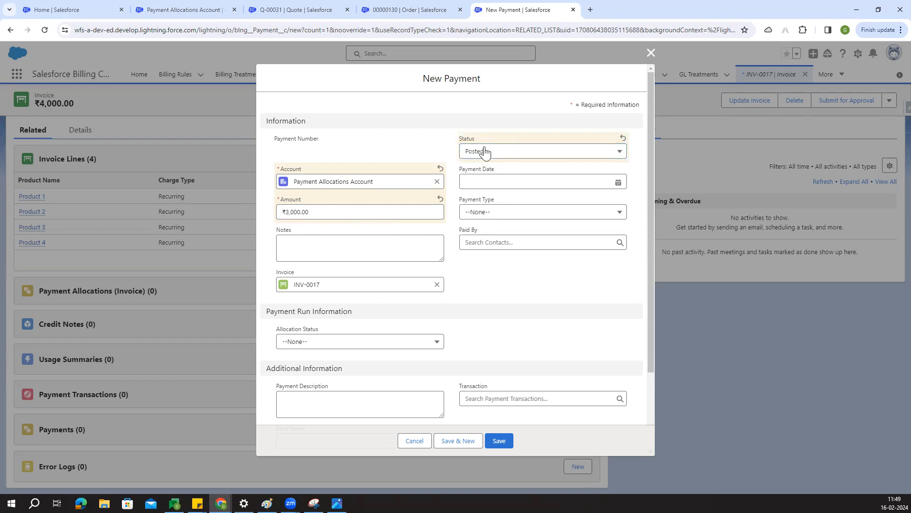
pyautogui.click(500, 182)
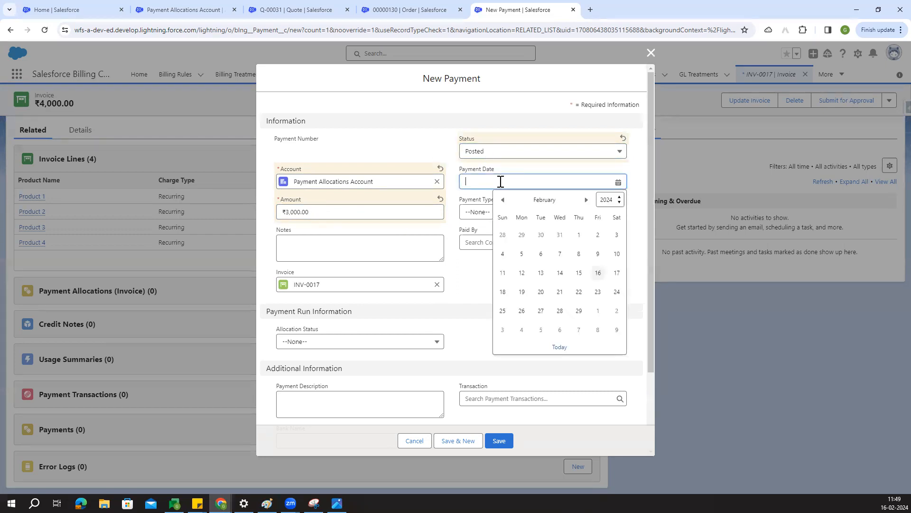
pyautogui.click(598, 272)
pyautogui.click(497, 214)
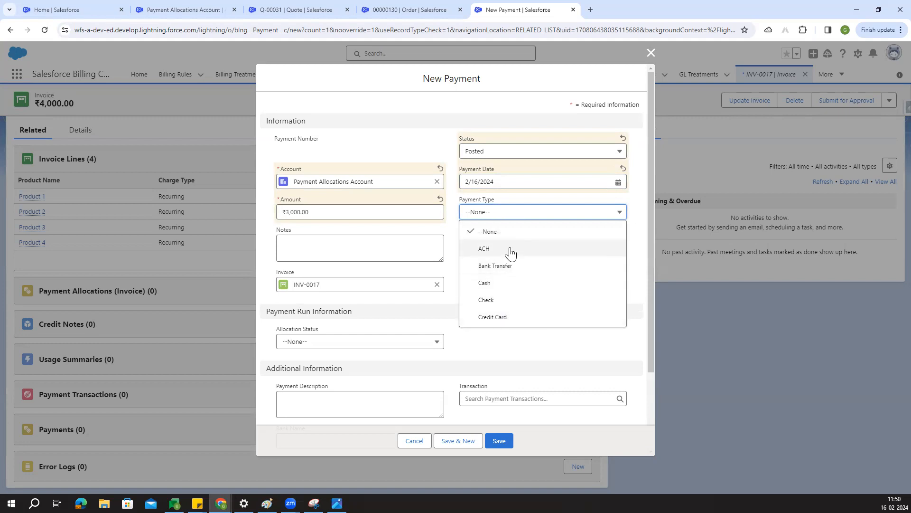
pyautogui.click(507, 283)
pyautogui.click(506, 444)
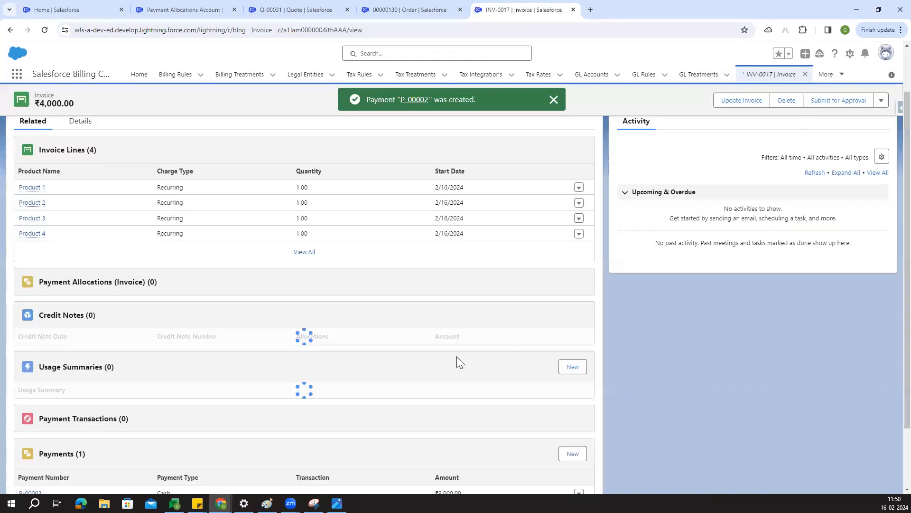
# Step: Open the invoice's new payment in a separate browser tab and review its details
pyautogui.scroll(-2, 263, 367)
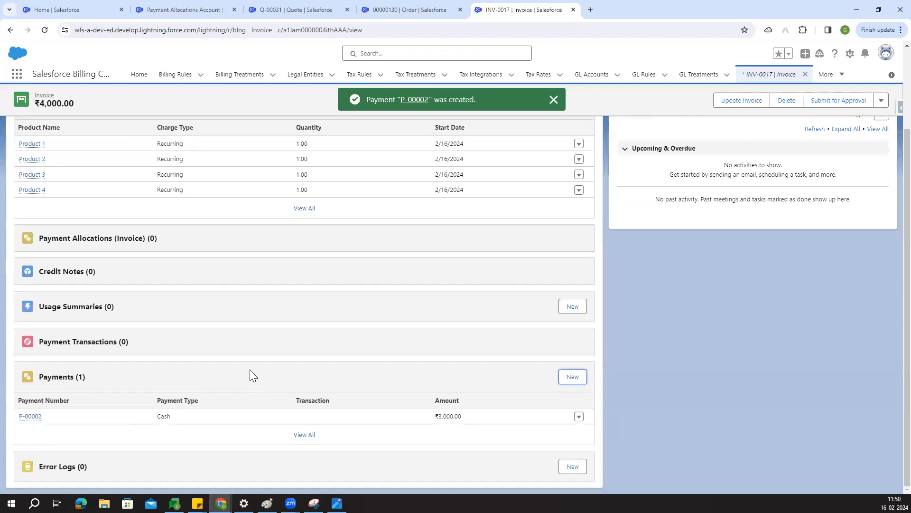
pyautogui.moveTo(87, 383); pyautogui.dragTo(43, 379)
pyautogui.middleClick(30, 416)
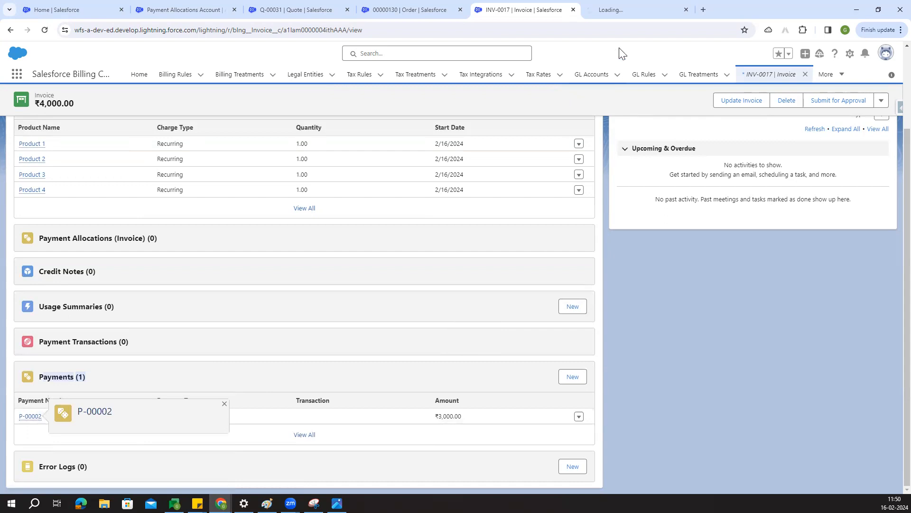
pyautogui.click(625, 5)
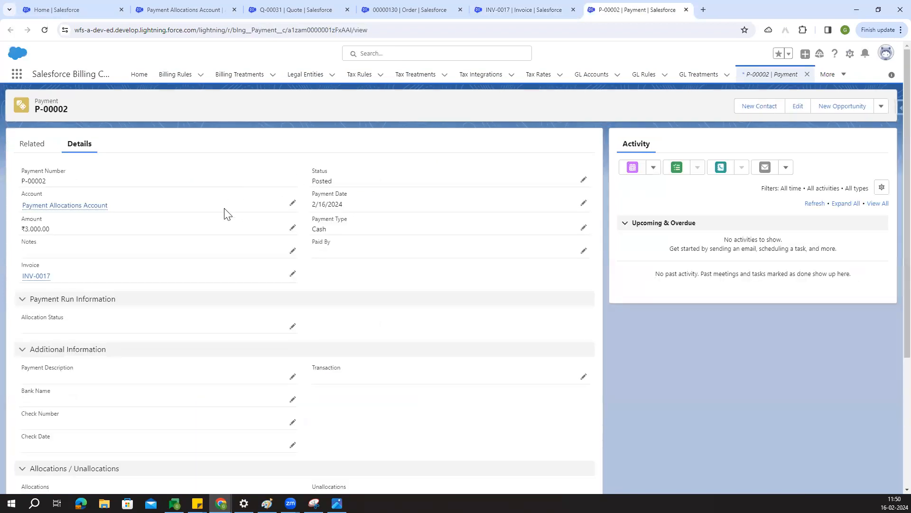
pyautogui.scroll(-4, 234, 237)
pyautogui.scroll(4, 234, 238)
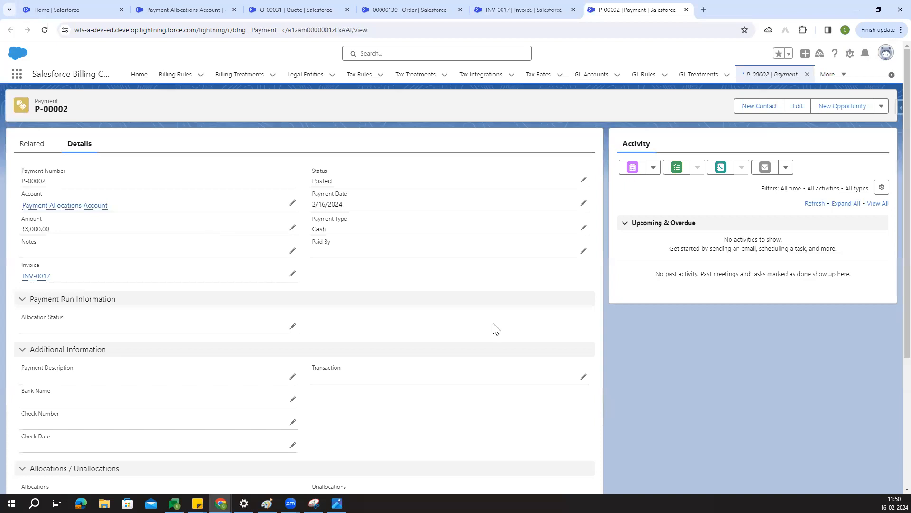
# Step: Open the payment's Allocations page and review the balances of the four invoice lines
pyautogui.click(882, 107)
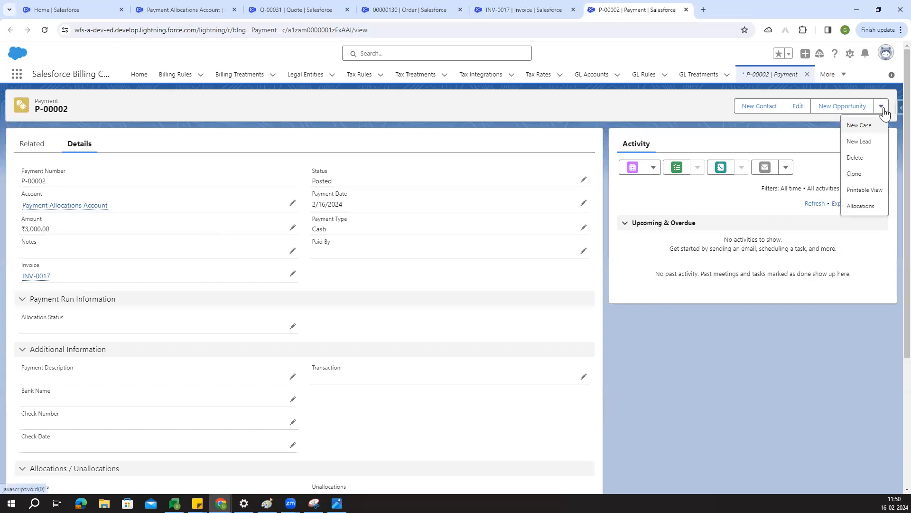
pyautogui.click(869, 207)
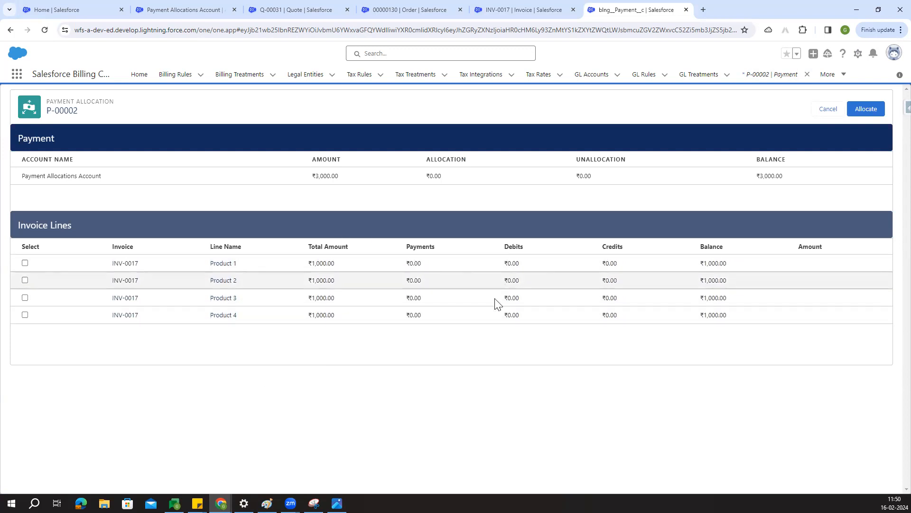
pyautogui.moveTo(699, 264); pyautogui.dragTo(738, 318)
pyautogui.click(736, 342)
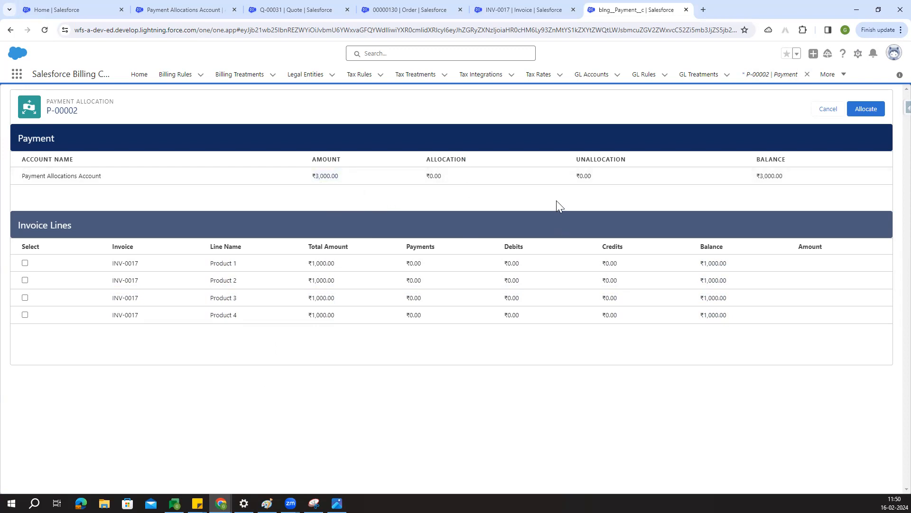
# Step: Allocate ₹1,000 of the payment to each of the Product 1 and Product 2 invoice lines, and check the payment's balance
pyautogui.click(25, 264)
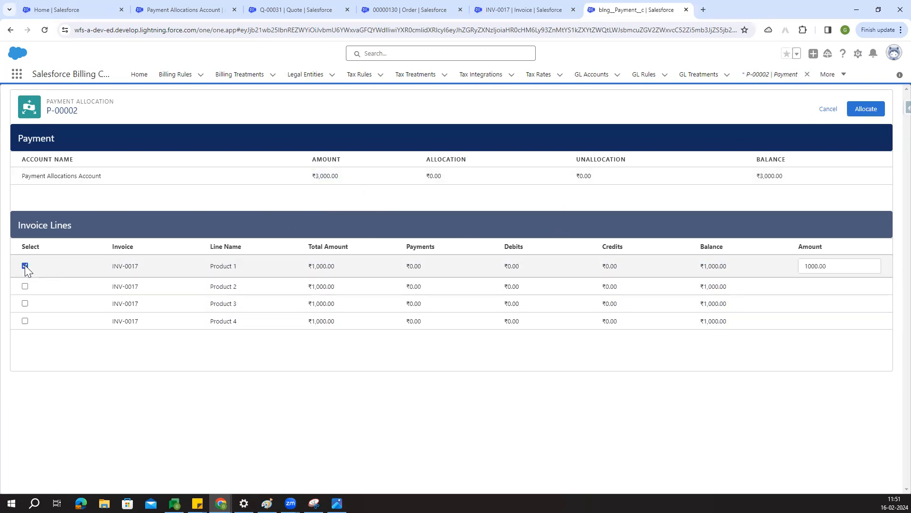
pyautogui.click(25, 288)
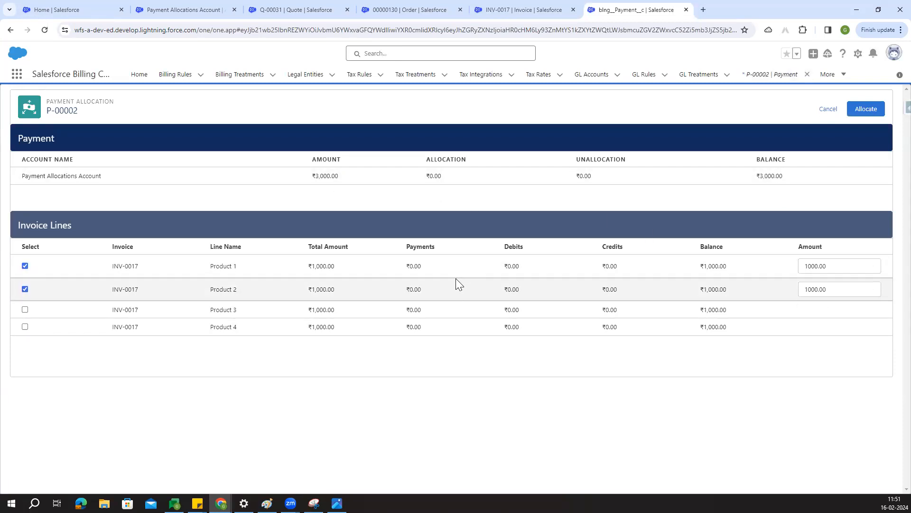
pyautogui.click(867, 111)
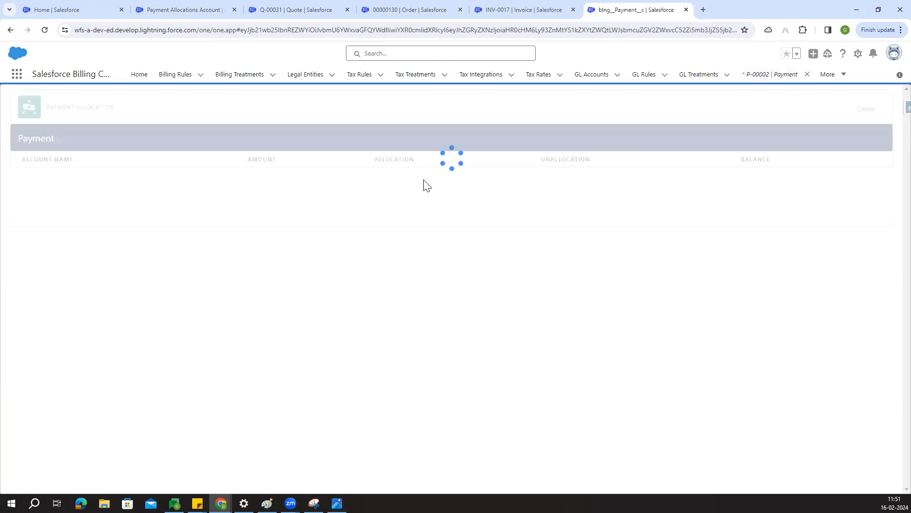
pyautogui.moveTo(761, 176); pyautogui.dragTo(782, 176)
pyautogui.click(810, 186)
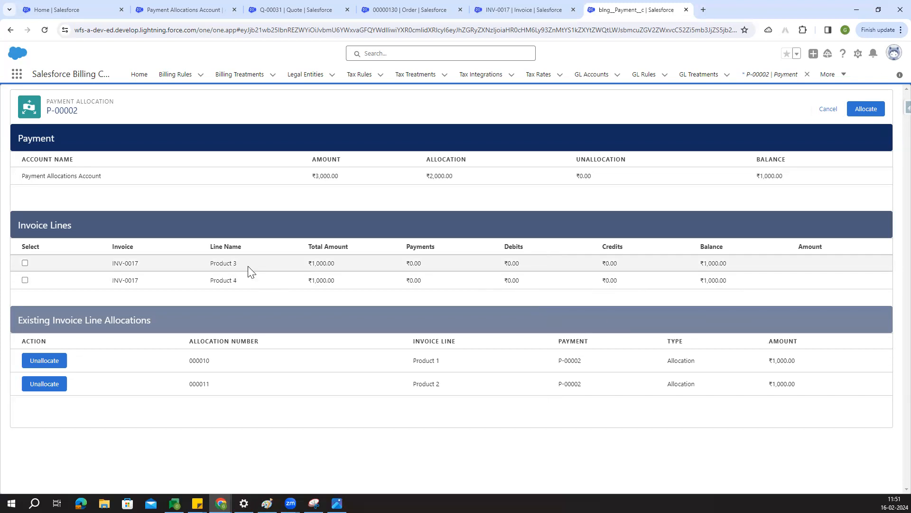
# Step: Try to allocate ₹1,000 to the Product 3 line and ₹500 to the Product 4 line, and read the resulting message
pyautogui.click(25, 263)
pyautogui.click(25, 286)
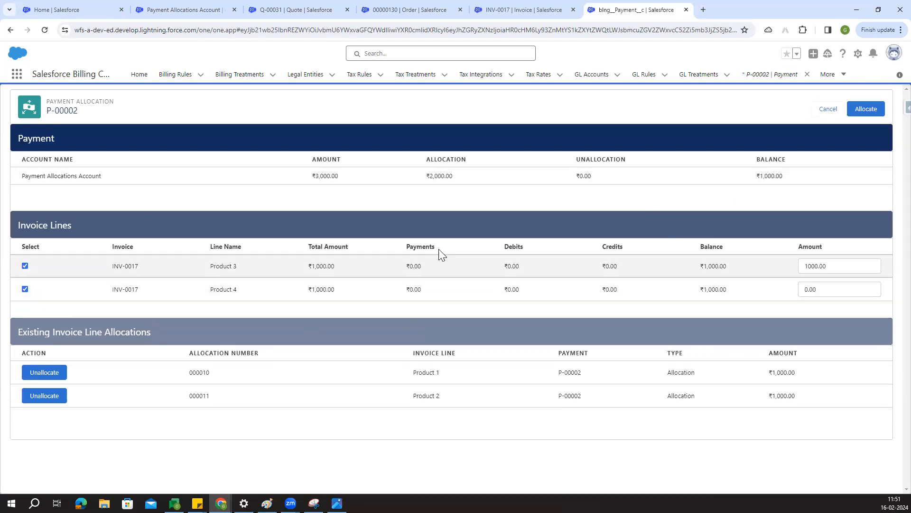
pyautogui.click(854, 266)
pyautogui.click(832, 290)
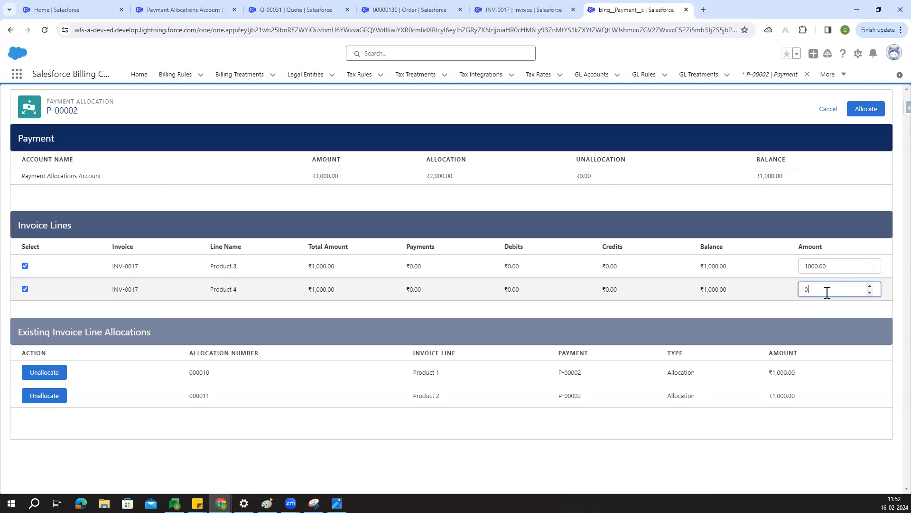
pyautogui.write('500')
pyautogui.click(824, 306)
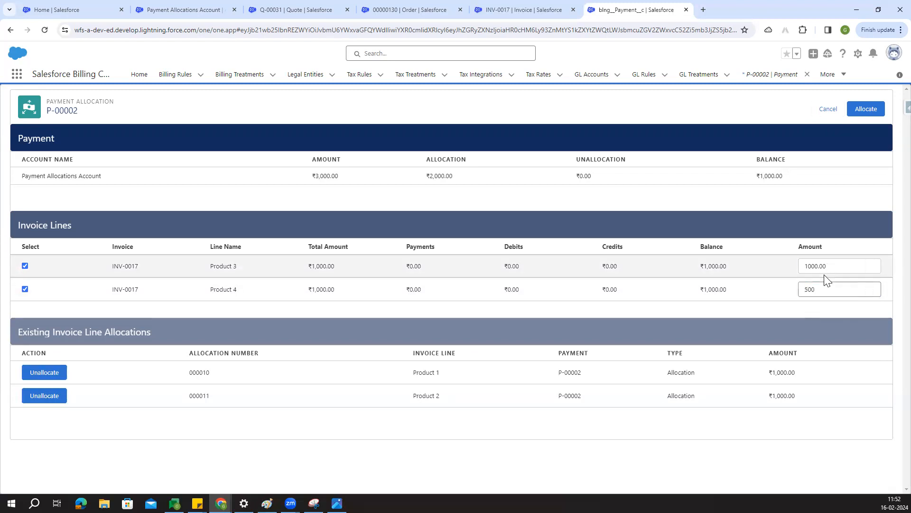
pyautogui.click(867, 110)
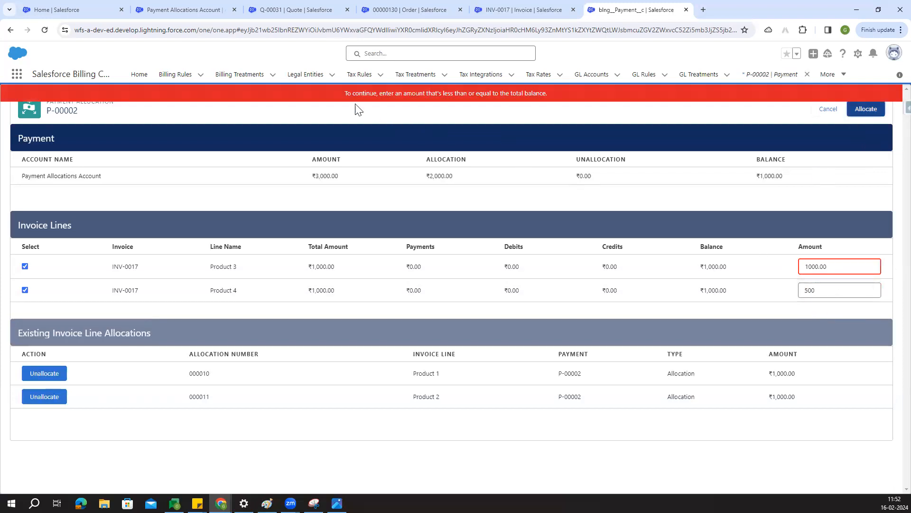
pyautogui.moveTo(437, 97); pyautogui.dragTo(557, 97)
pyautogui.click(556, 97)
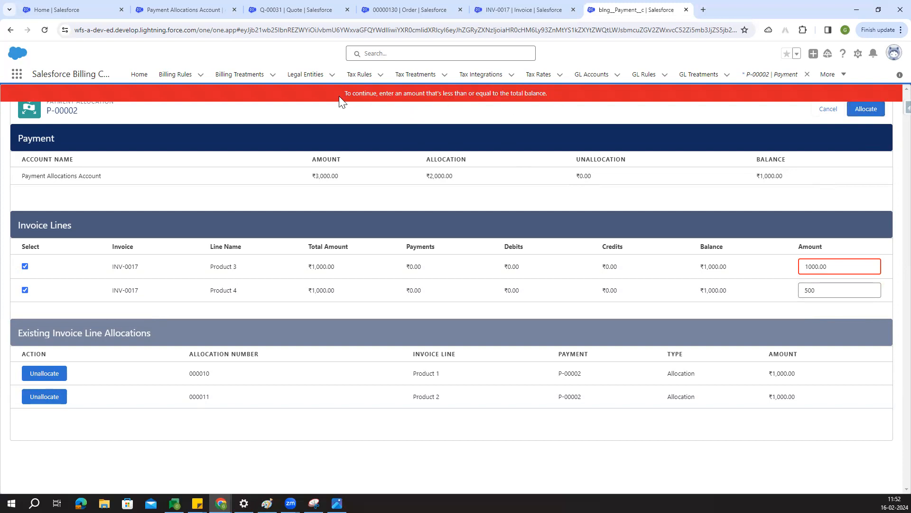
pyautogui.moveTo(340, 98); pyautogui.dragTo(565, 117)
pyautogui.click(568, 112)
pyautogui.moveTo(444, 93); pyautogui.dragTo(563, 95)
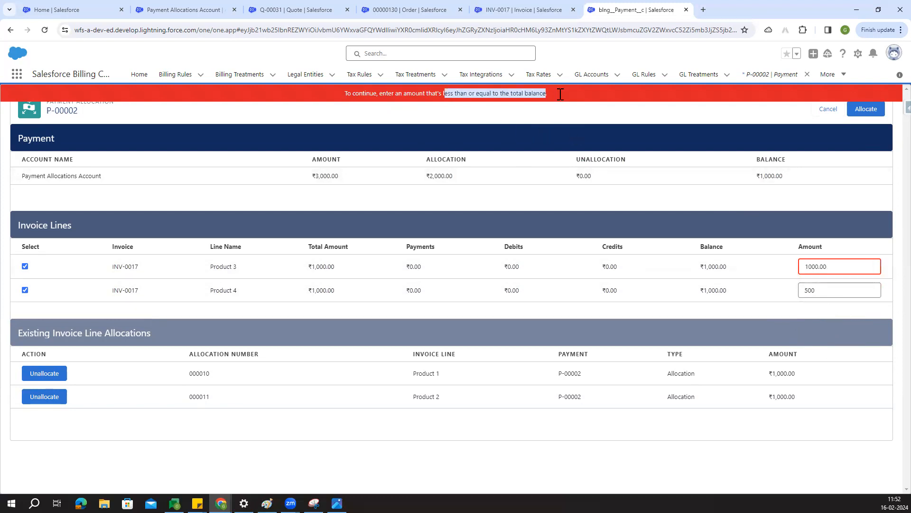
# Step: Deselect the Product 4 line, allocate ₹1,000 to Product 3 only, and check Product 4's balance
pyautogui.click(25, 290)
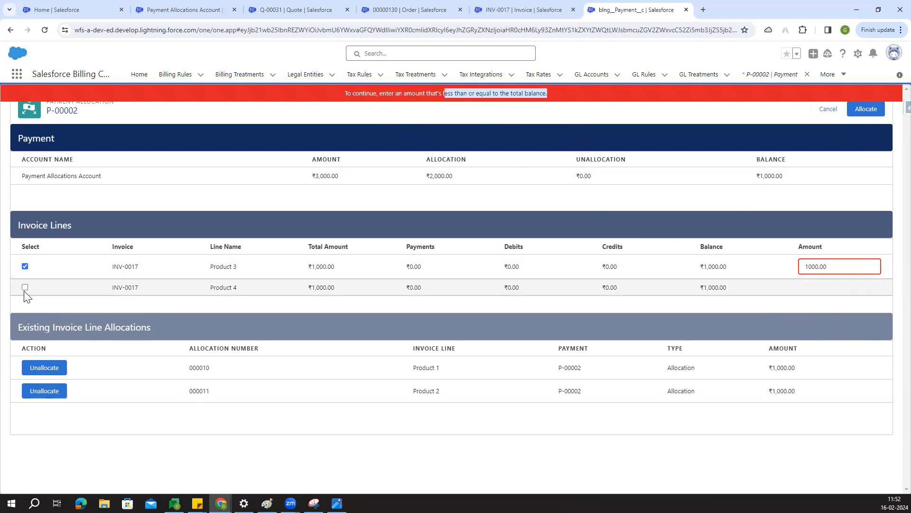
pyautogui.click(647, 300)
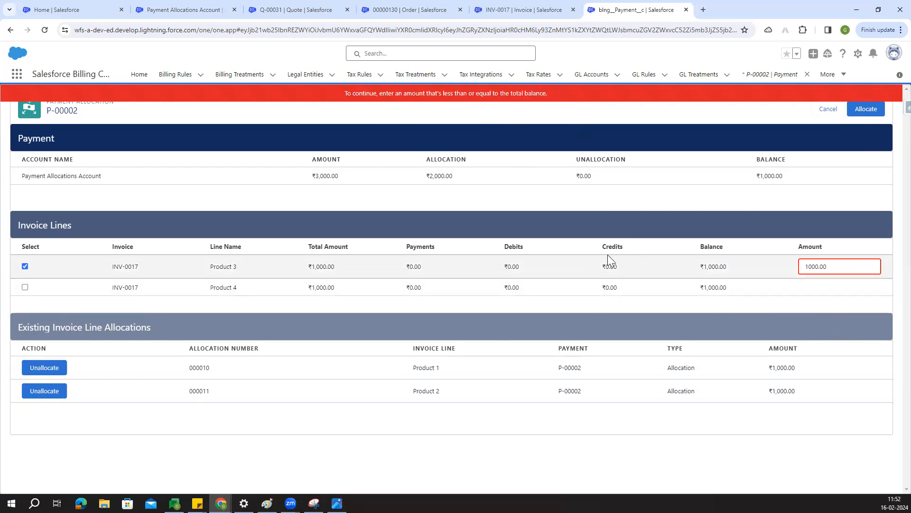
pyautogui.click(868, 110)
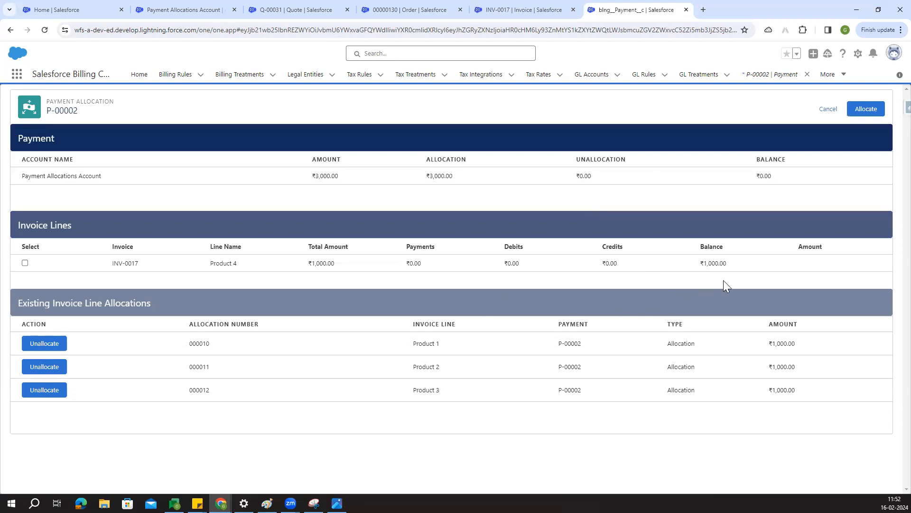
pyautogui.moveTo(736, 271); pyautogui.dragTo(705, 264)
pyautogui.click(773, 462)
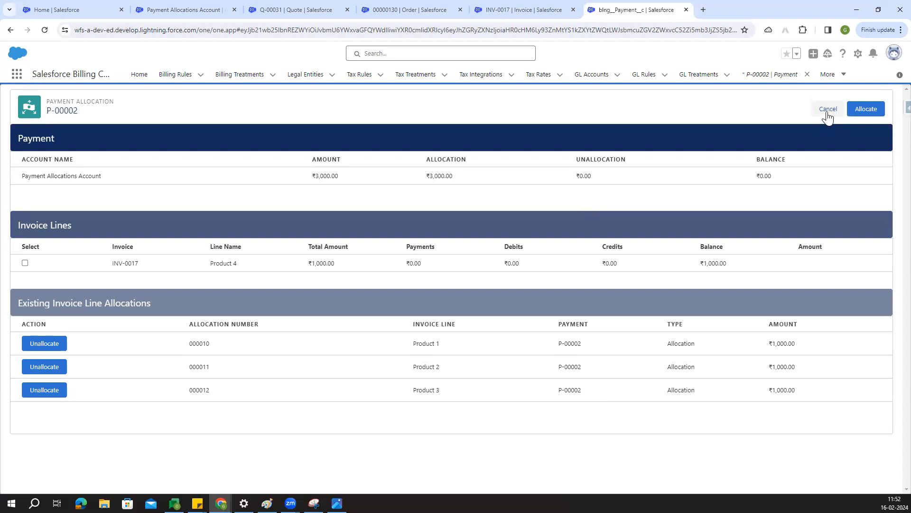
# Step: Leave the allocation page and check the Payment Status and balance information in the invoice's details
pyautogui.click(828, 113)
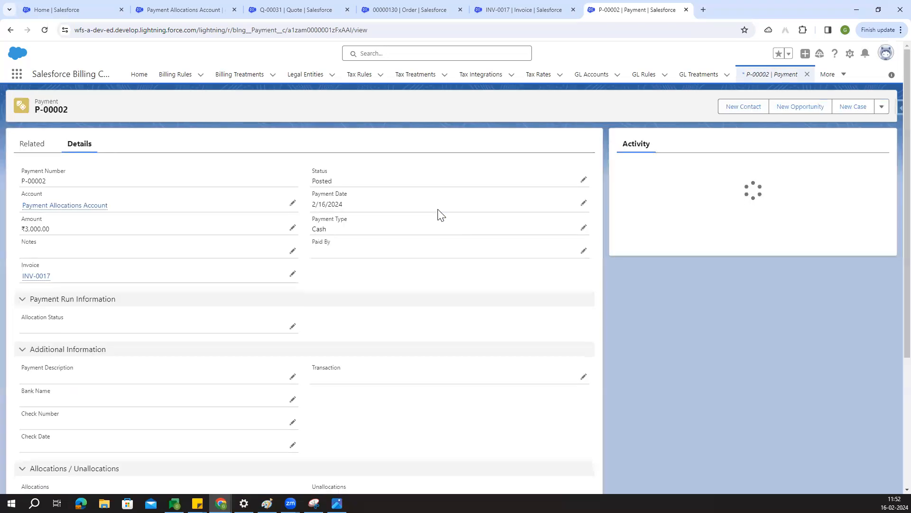
pyautogui.click(531, 12)
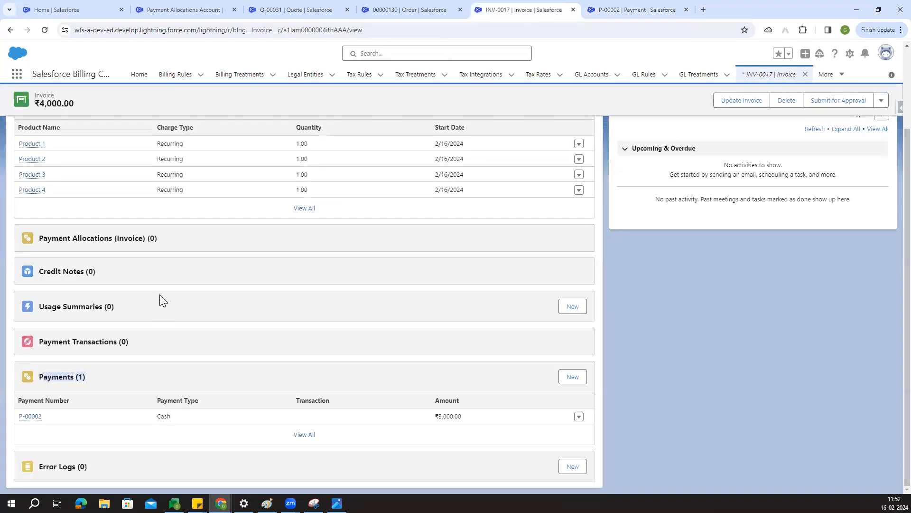
pyautogui.click(81, 183)
pyautogui.scroll(-2, 318, 259)
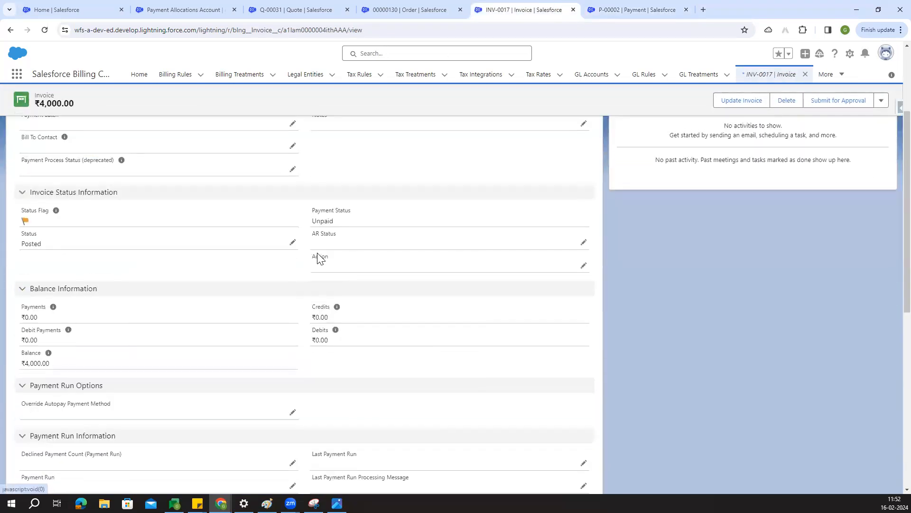
# Step: Check the invoice's Balance field and reload the invoice page to get its current data
pyautogui.scroll(-2, 318, 258)
pyautogui.scroll(-1, 128, 356)
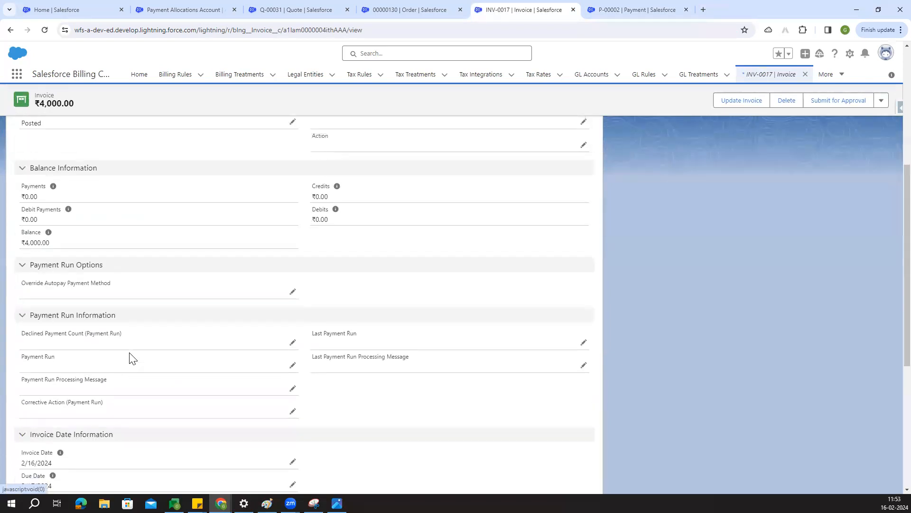
pyautogui.scroll(1, 132, 358)
pyautogui.moveTo(27, 313); pyautogui.dragTo(56, 314)
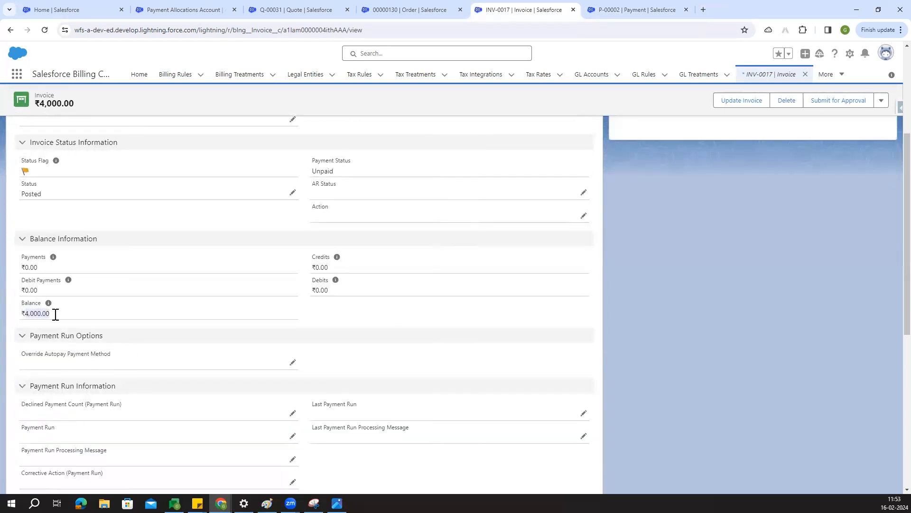
pyautogui.click(346, 307)
pyautogui.click(46, 34)
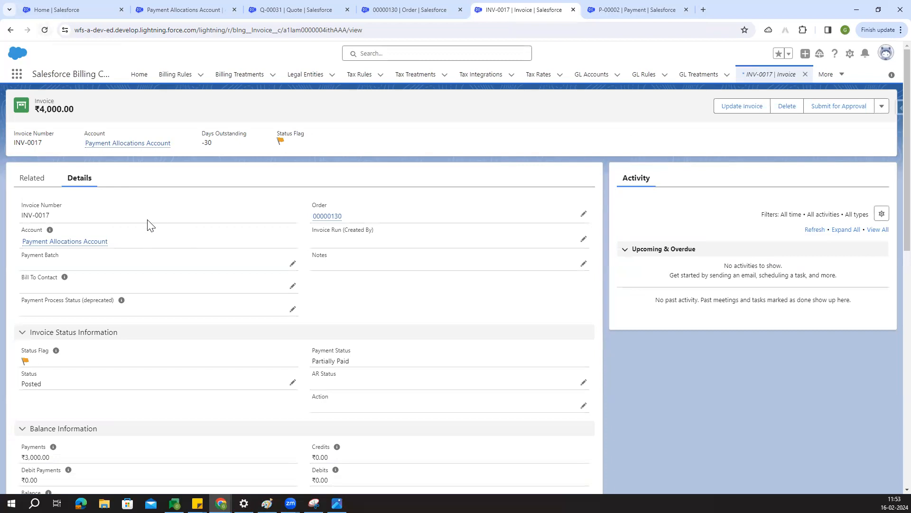
# Step: Check the Payments and Balance amounts in the reloaded invoice's Balance Information section
pyautogui.scroll(-3, 146, 224)
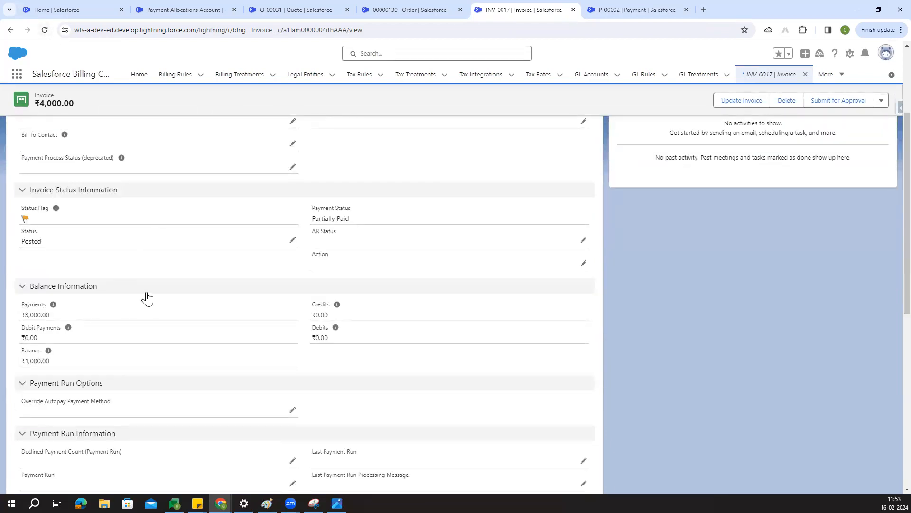
pyautogui.moveTo(20, 315); pyautogui.dragTo(62, 313)
pyautogui.moveTo(21, 361); pyautogui.dragTo(64, 364)
pyautogui.click(379, 403)
pyautogui.moveTo(49, 361); pyautogui.dragTo(13, 362)
pyautogui.click(337, 370)
pyautogui.scroll(1, 337, 368)
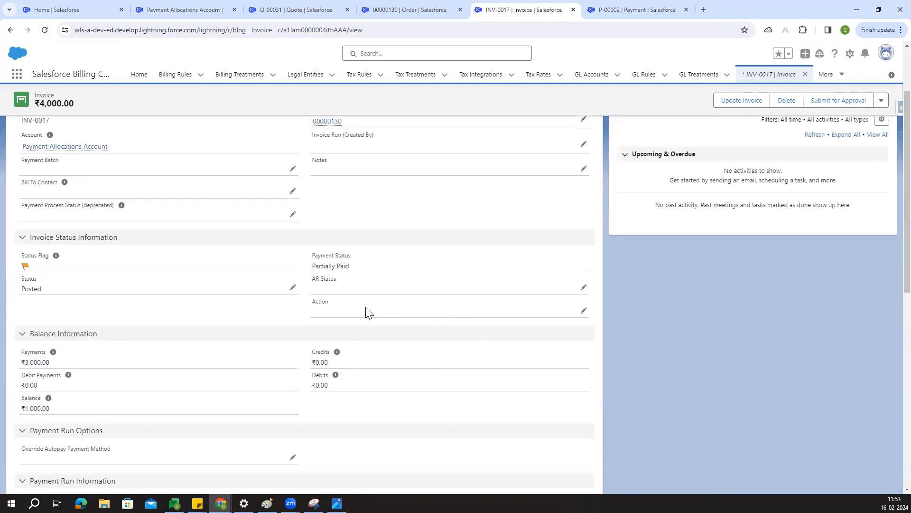
# Step: Check the Payment Status in the invoice's Invoice Status Information section
pyautogui.moveTo(307, 262); pyautogui.dragTo(375, 273)
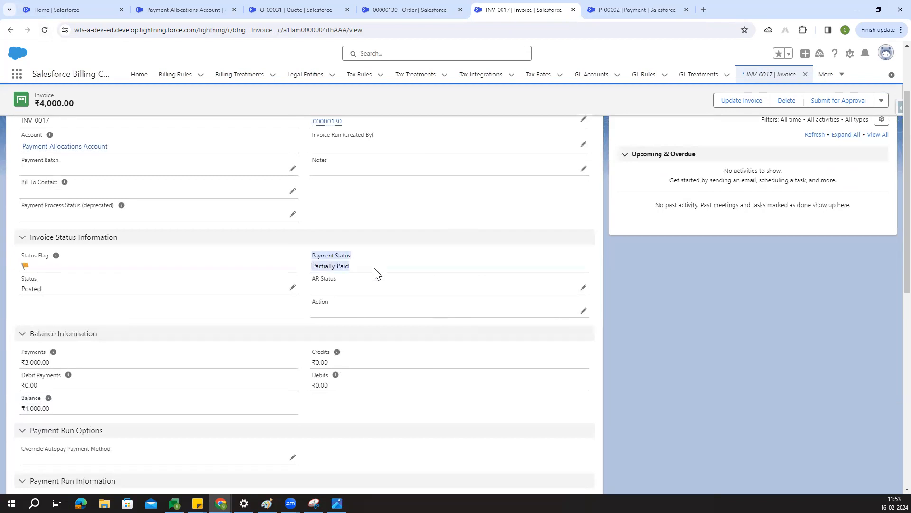
pyautogui.click(375, 272)
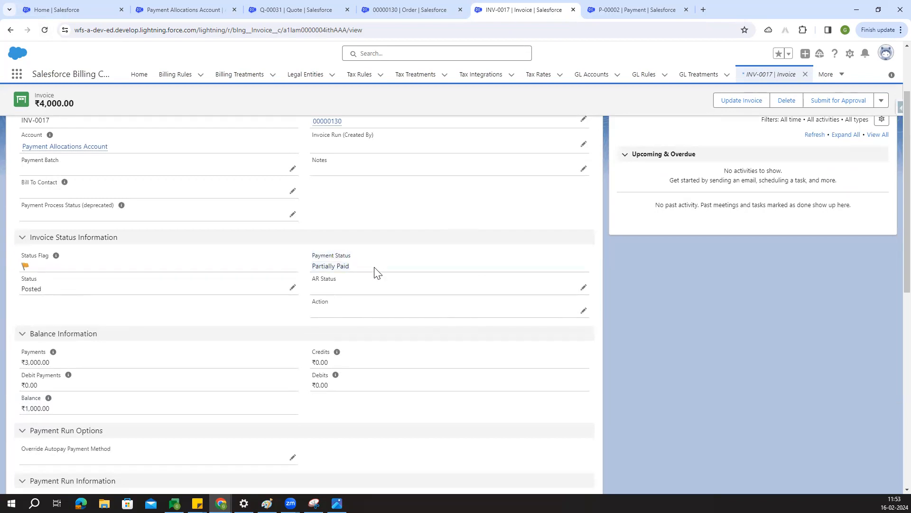
pyautogui.moveTo(375, 272); pyautogui.dragTo(311, 268)
pyautogui.click(172, 260)
pyautogui.scroll(2, 172, 260)
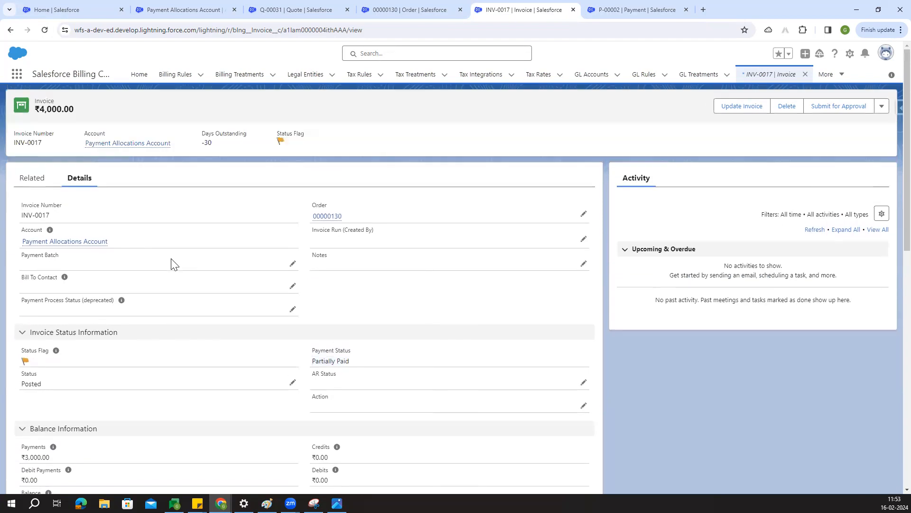
# Step: Open the Product 1, Product 2 and Product 3 invoice lines from the invoice's related records, each in its own browser tab
pyautogui.click(30, 179)
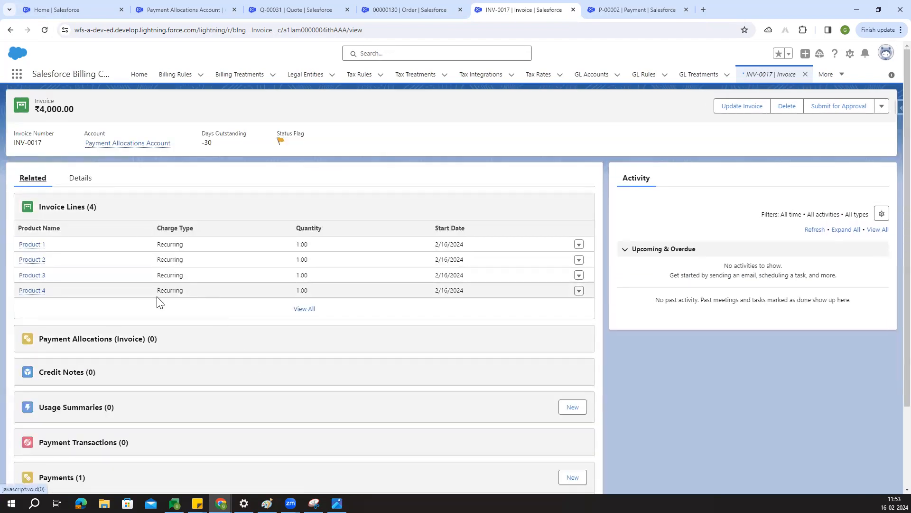
pyautogui.keyDown('ctrl'); pyautogui.click(40, 245); pyautogui.keyUp('ctrl')
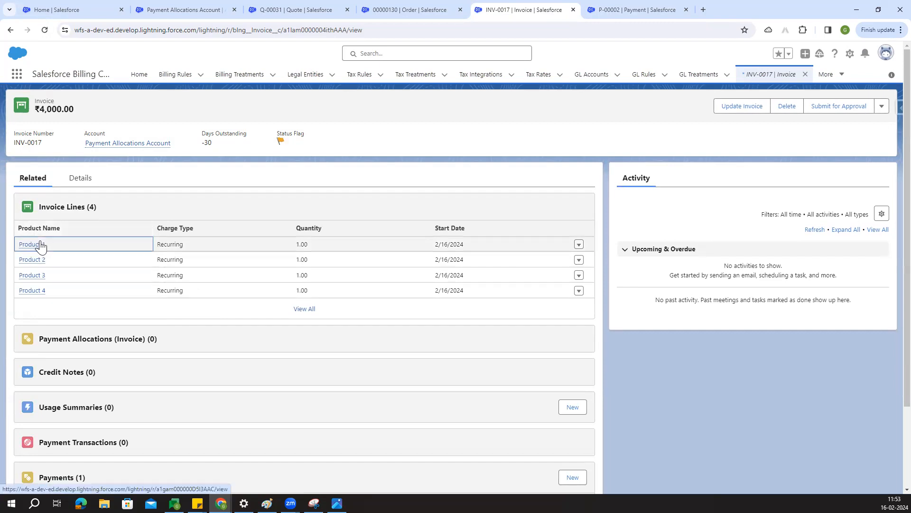
pyautogui.keyDown('ctrl'); pyautogui.click(40, 261); pyautogui.keyUp('ctrl')
pyautogui.keyDown('ctrl'); pyautogui.click(39, 275); pyautogui.keyUp('ctrl')
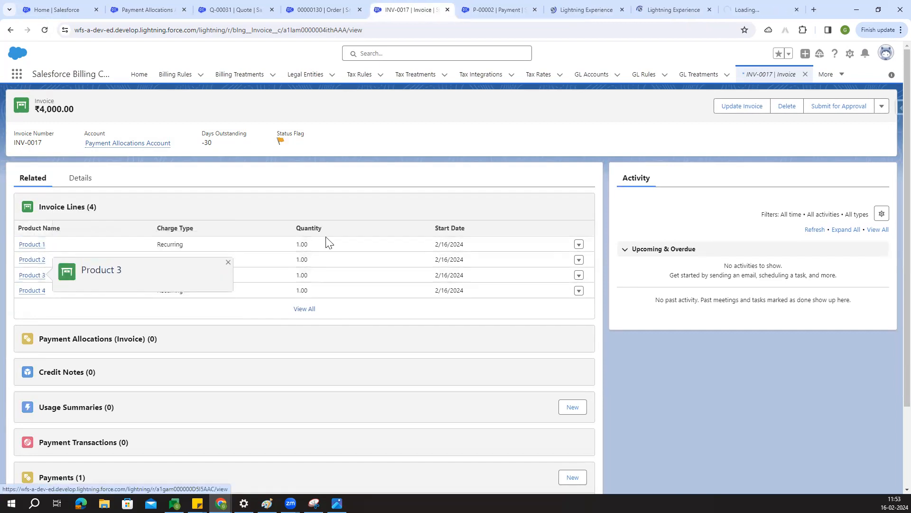
# Step: Check the price, allocation and AR Balance fields of the Product 1 invoice line, and close its record
pyautogui.click(599, 10)
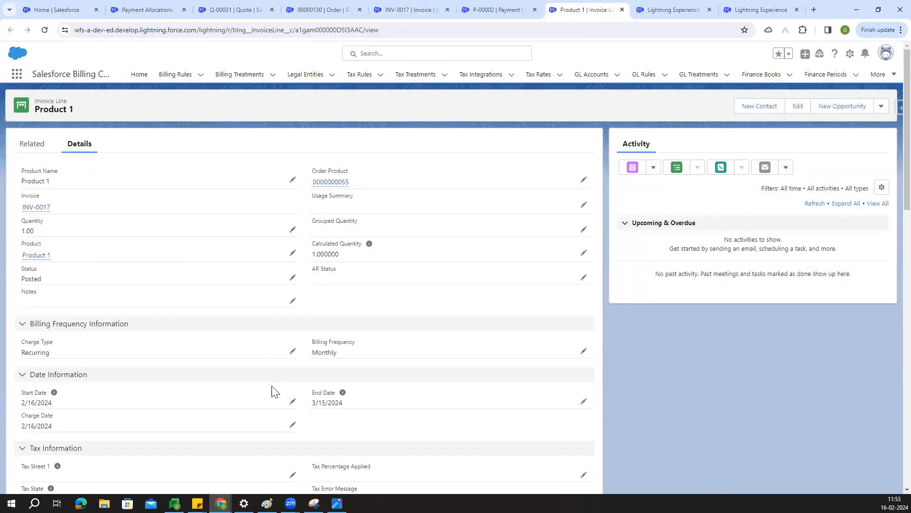
pyautogui.scroll(-4, 199, 332)
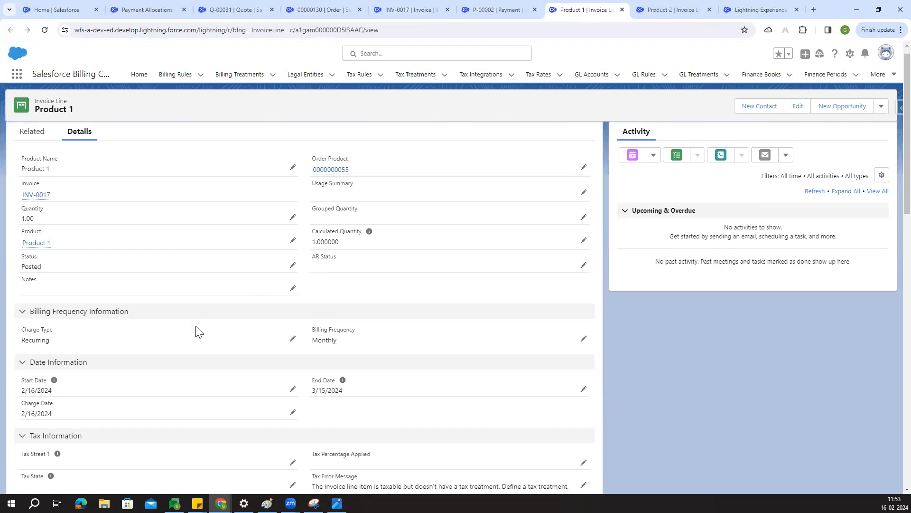
pyautogui.scroll(-7, 198, 332)
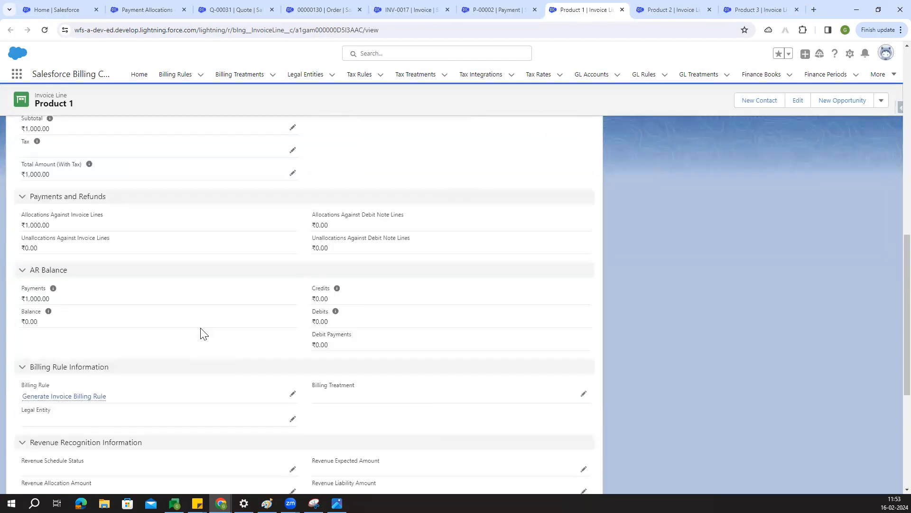
pyautogui.scroll(-5, 201, 333)
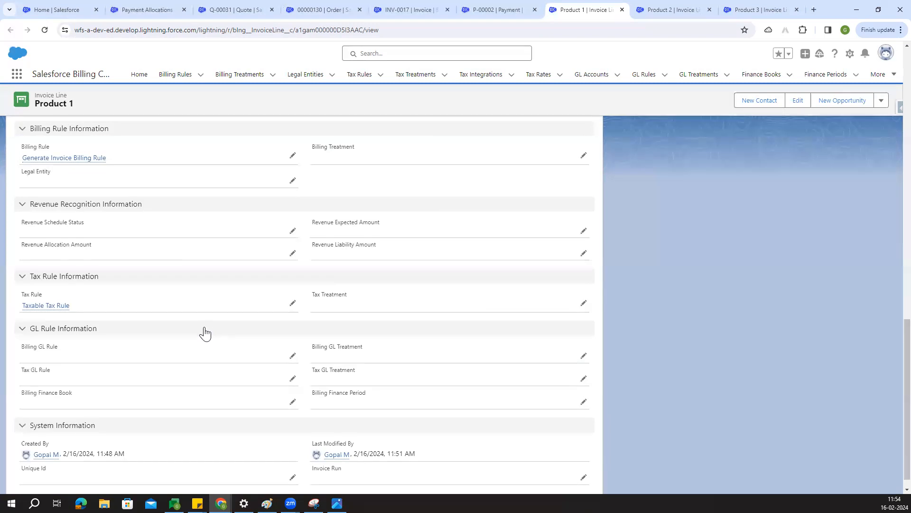
pyautogui.scroll(7, 206, 332)
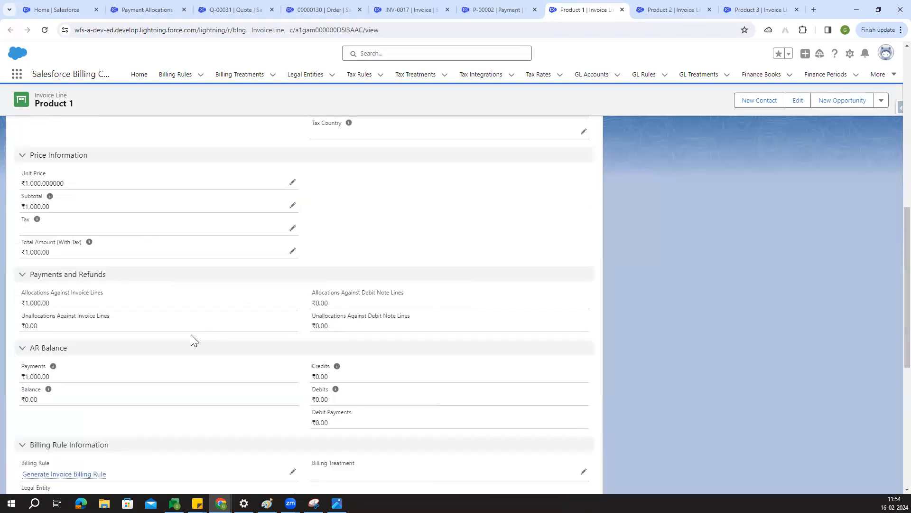
pyautogui.moveTo(20, 376); pyautogui.dragTo(56, 382)
pyautogui.tripleClick(27, 299)
pyautogui.scroll(2, 137, 299)
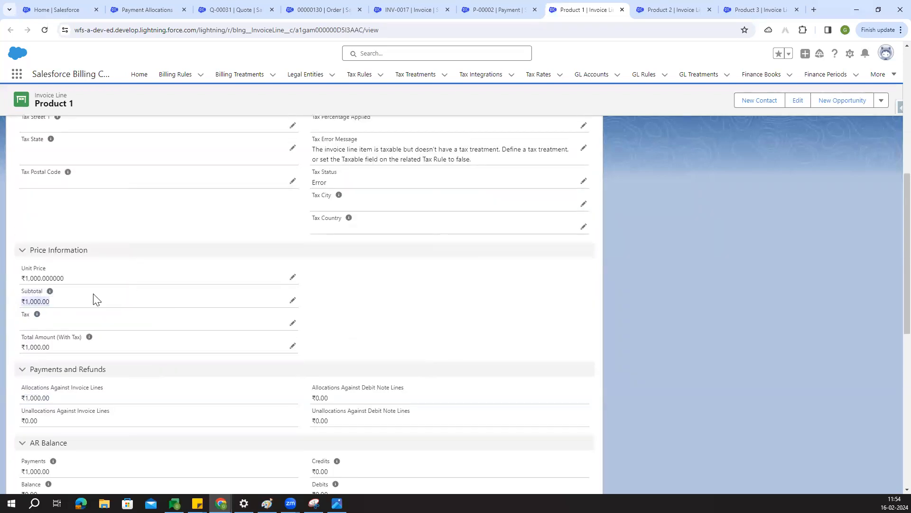
pyautogui.scroll(8, 114, 306)
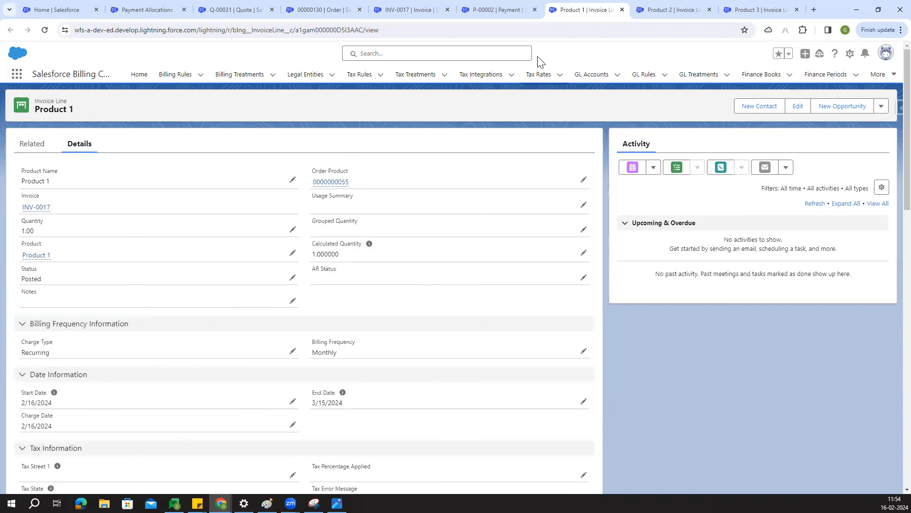
pyautogui.click(621, 9)
# Step: Check the price and allocation amounts of the Product 2 and Product 3 invoice lines, closing each record
pyautogui.scroll(-7, 147, 316)
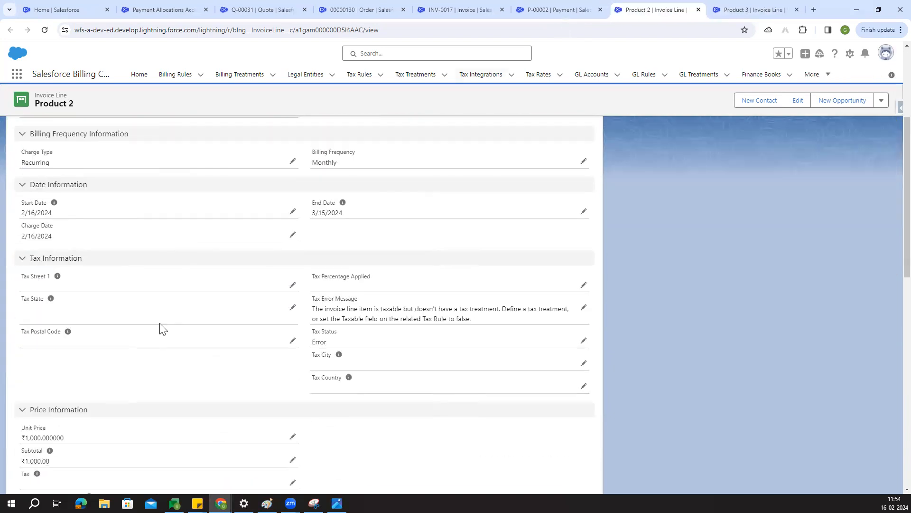
pyautogui.doubleClick(36, 318)
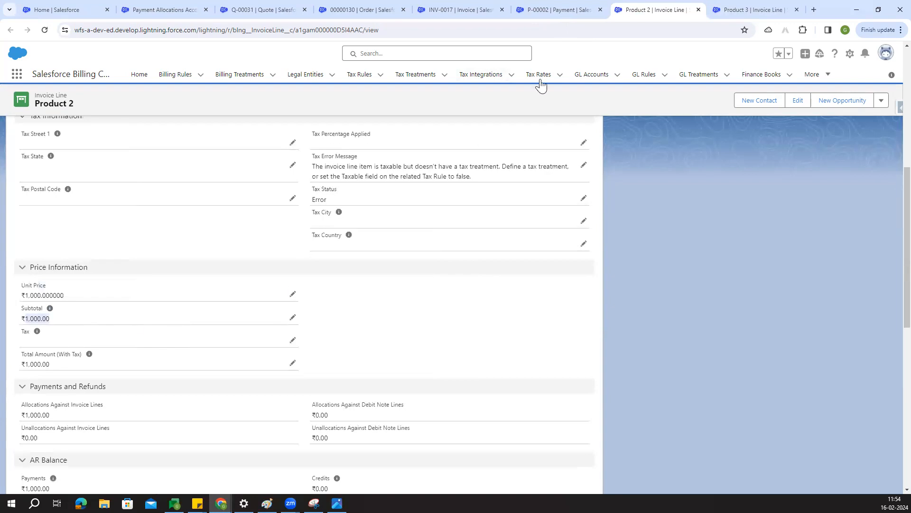
pyautogui.middleClick(645, 8)
pyautogui.scroll(-2, 185, 299)
pyautogui.scroll(-6, 185, 301)
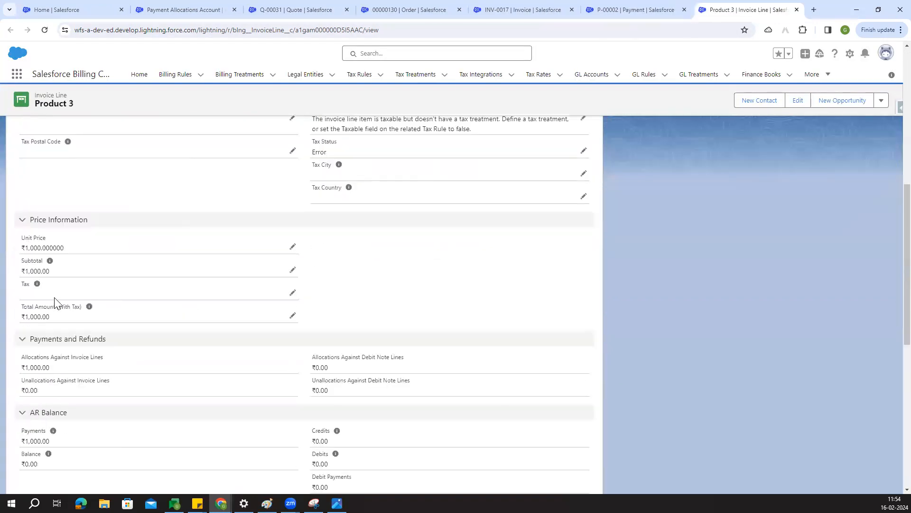
pyautogui.moveTo(17, 281); pyautogui.dragTo(95, 282)
pyautogui.middleClick(722, 9)
# Step: Open the invoice's Product 4 line, examine its price, allocation and AR Balance fields, and close the record
pyautogui.click(504, 9)
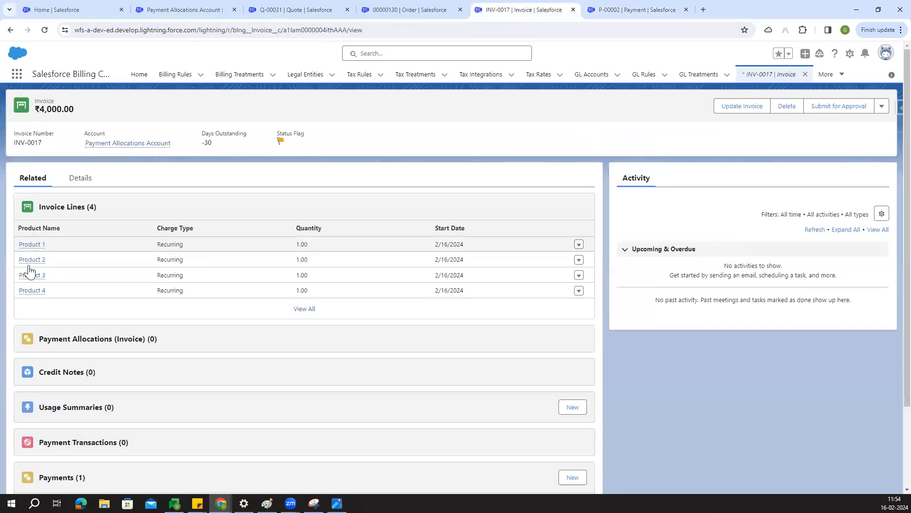
pyautogui.middleClick(33, 290)
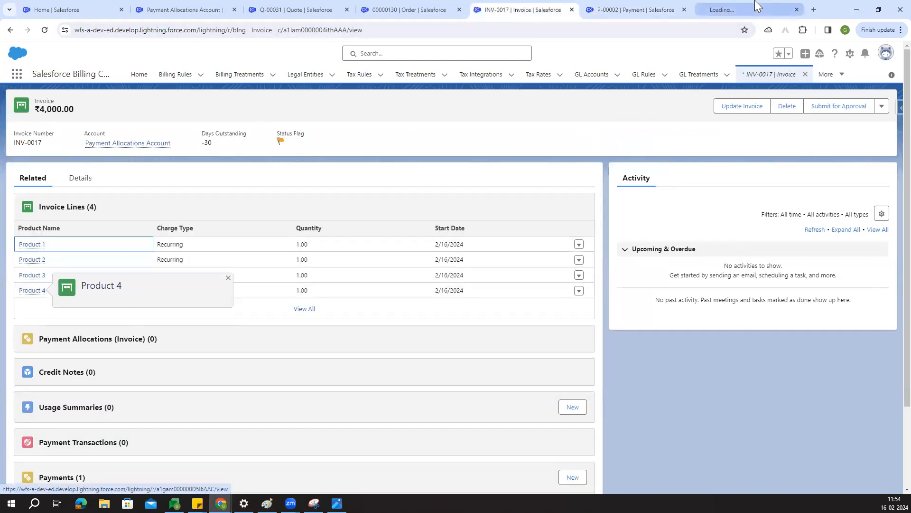
pyautogui.click(757, 7)
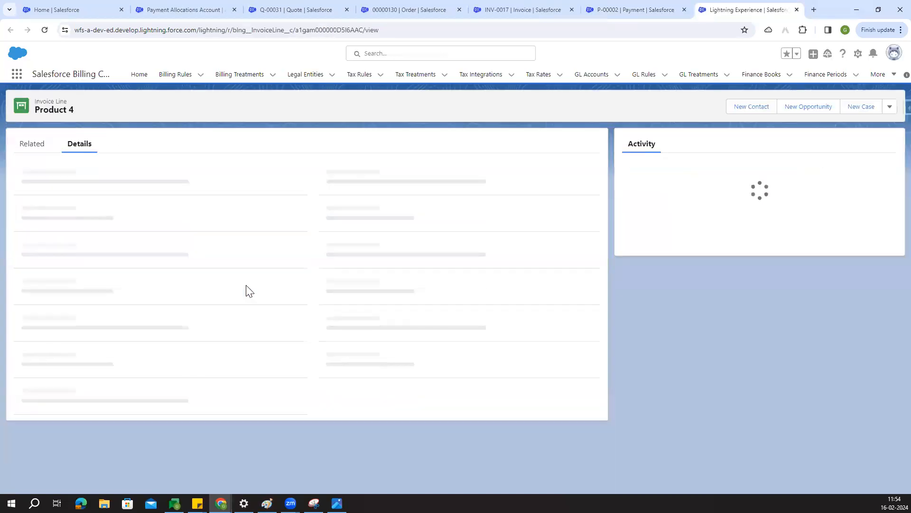
pyautogui.scroll(-4, 126, 325)
pyautogui.scroll(-5, 126, 326)
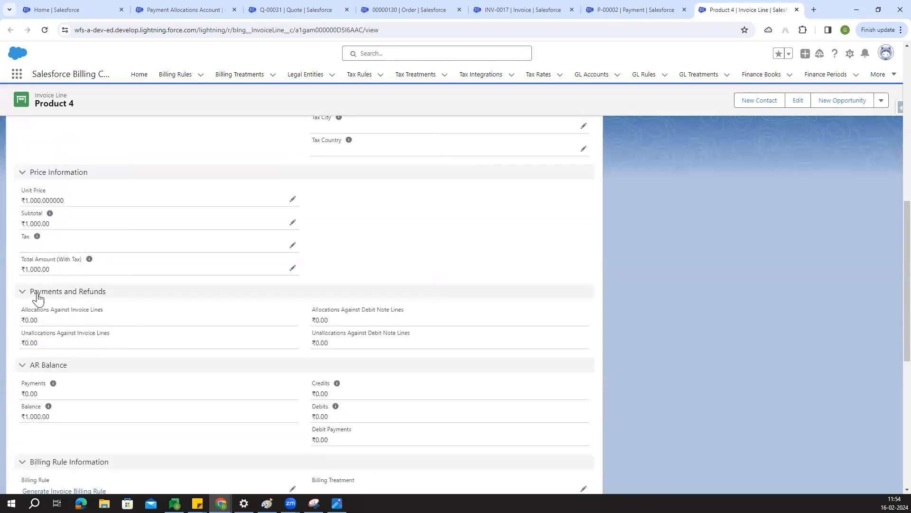
pyautogui.scroll(2, 87, 283)
pyautogui.moveTo(26, 317); pyautogui.dragTo(66, 318)
pyautogui.click(108, 321)
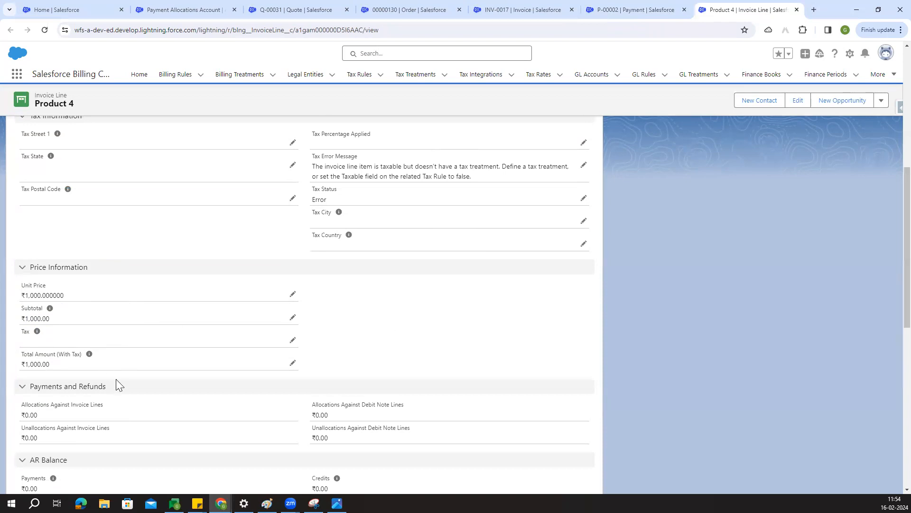
pyautogui.scroll(7, 115, 379)
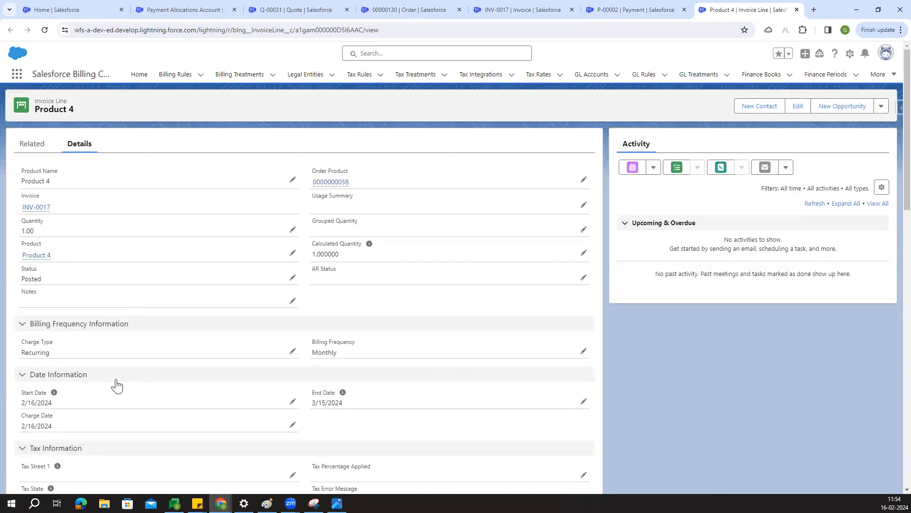
pyautogui.scroll(-13, 160, 297)
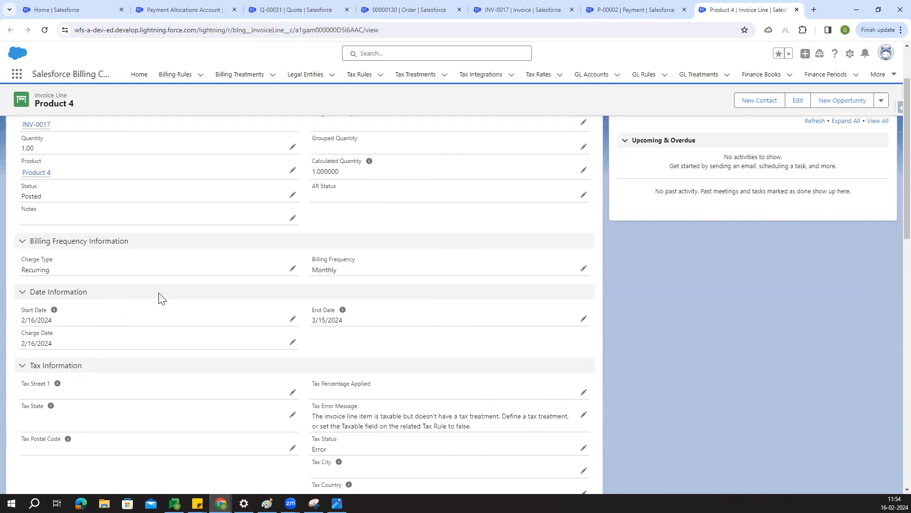
pyautogui.scroll(-3, 160, 296)
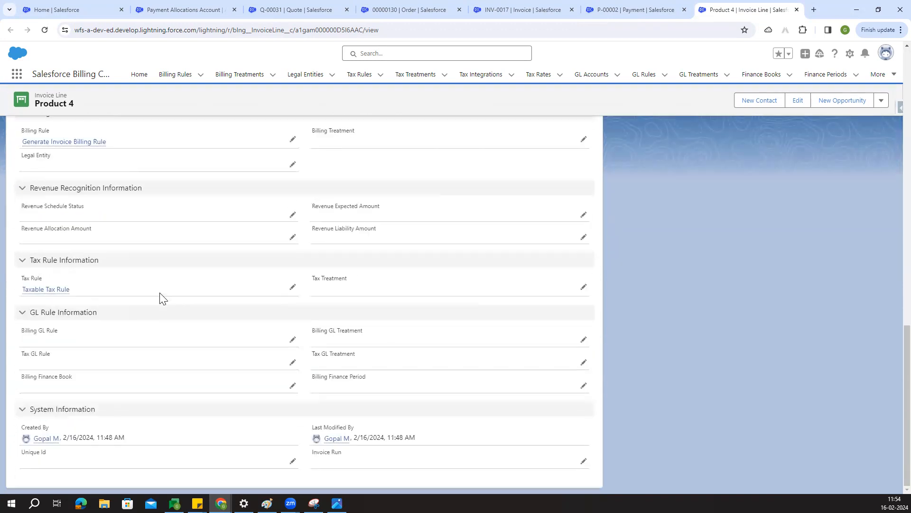
pyautogui.middleClick(736, 1)
# Step: Return to the invoice's details and check its Payment Status again
pyautogui.click(522, 9)
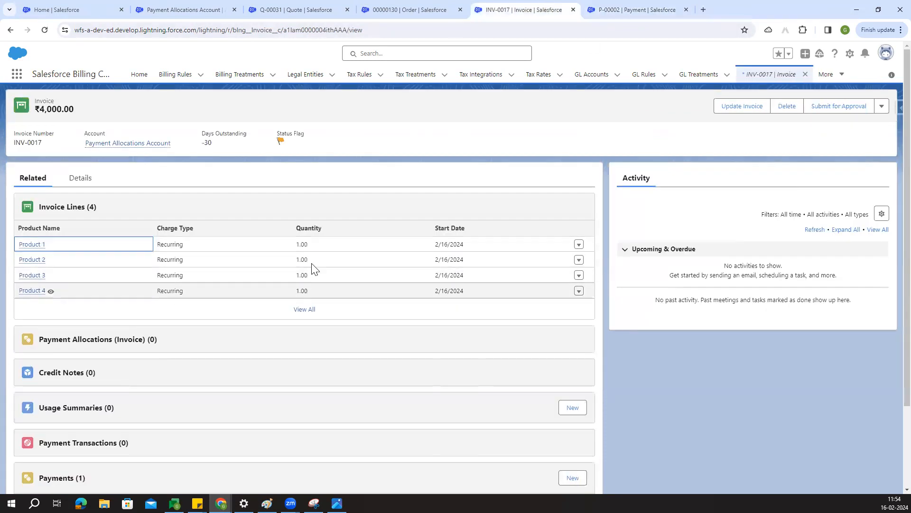
pyautogui.click(79, 178)
pyautogui.scroll(-2, 397, 316)
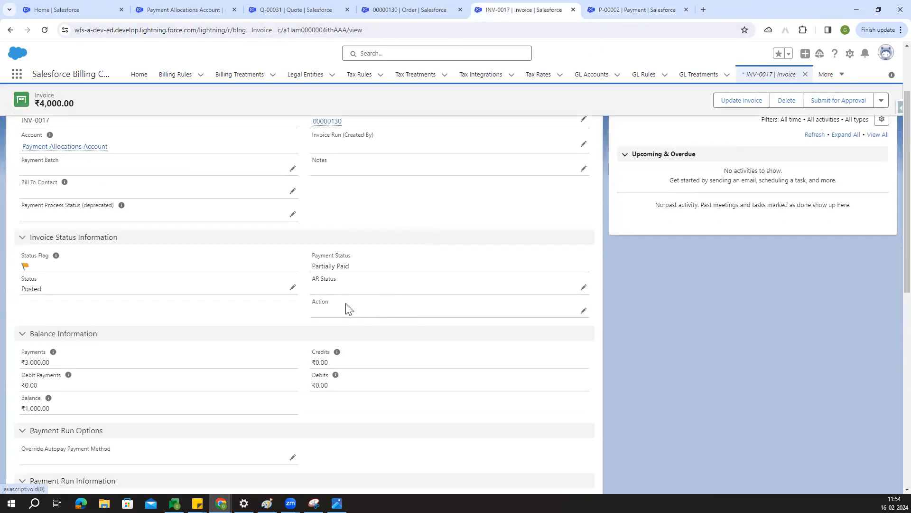
pyautogui.moveTo(350, 269); pyautogui.dragTo(307, 270)
pyautogui.moveTo(375, 269); pyautogui.dragTo(306, 270)
pyautogui.click(293, 271)
pyautogui.scroll(2, 345, 311)
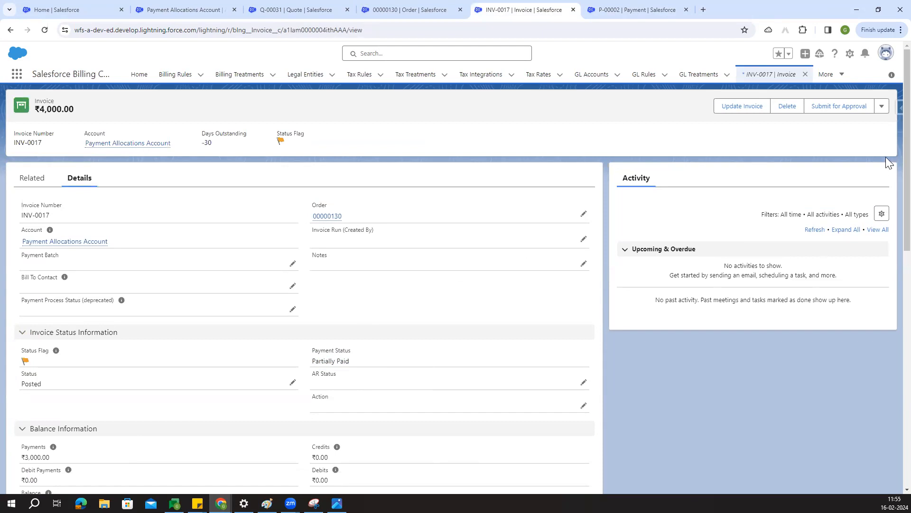
# Step: Switch to the ₹3,000 payment record and open its Allocations page
pyautogui.click(882, 107)
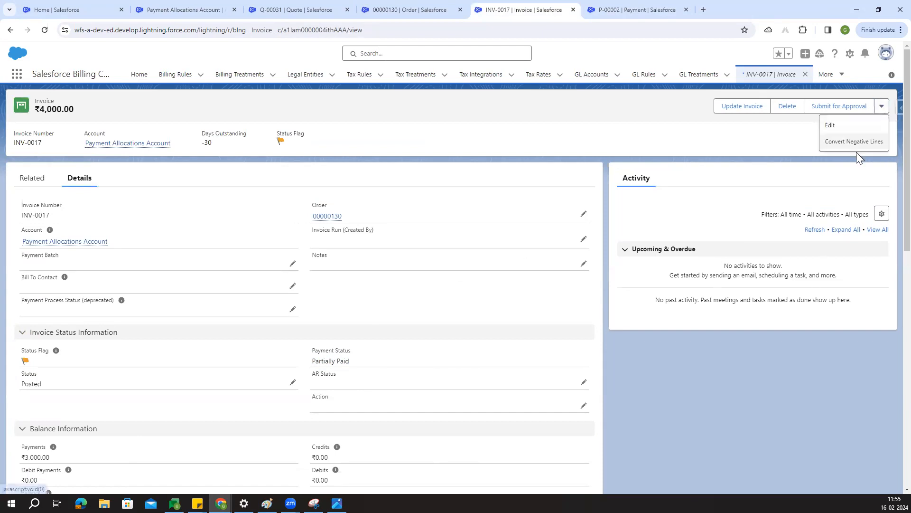
pyautogui.click(638, 11)
pyautogui.click(881, 106)
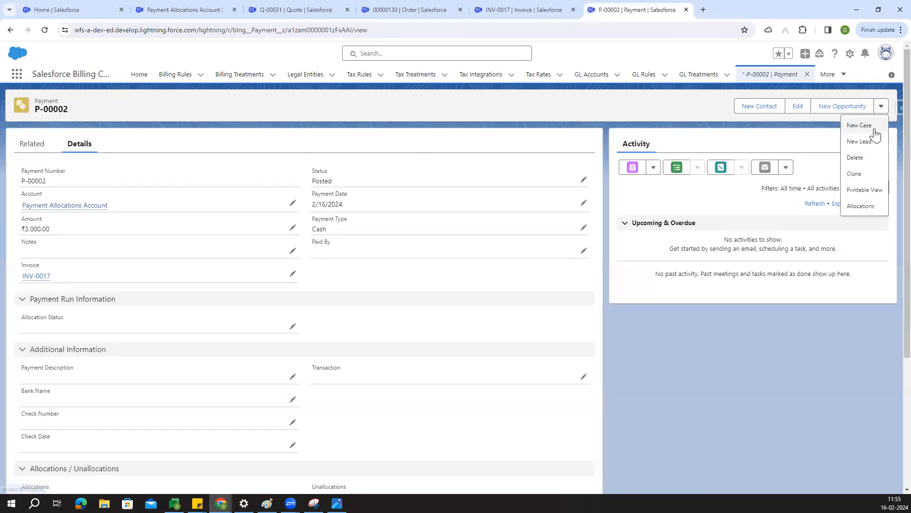
pyautogui.click(870, 209)
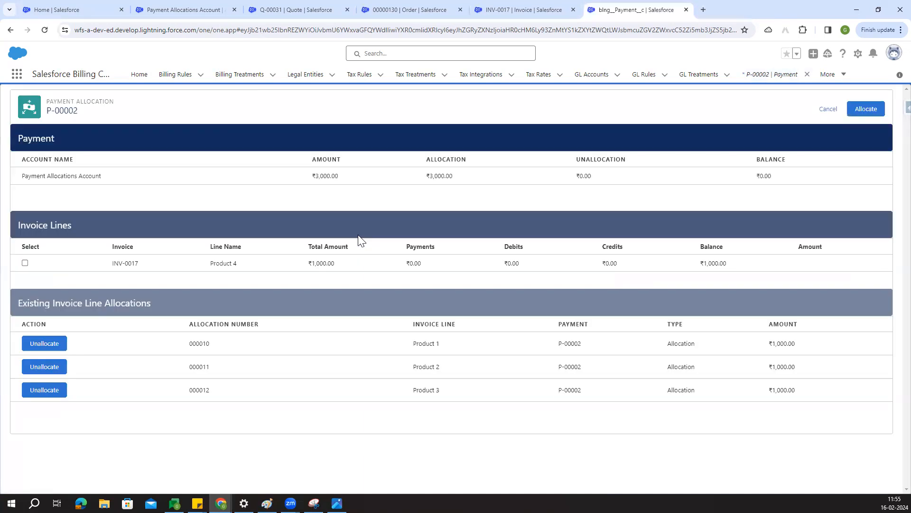
# Step: Unallocate the payment's Product 1 allocation and check the payment's balance
pyautogui.click(55, 348)
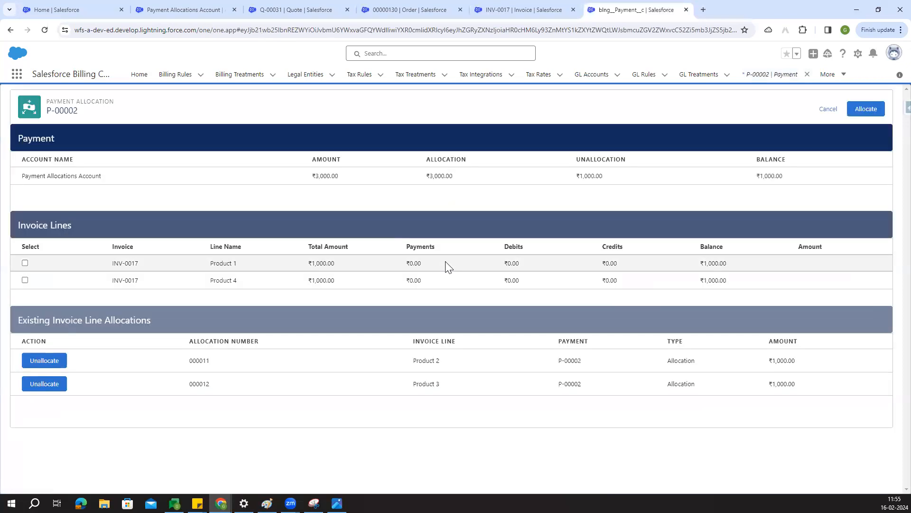
pyautogui.moveTo(801, 176); pyautogui.dragTo(752, 177)
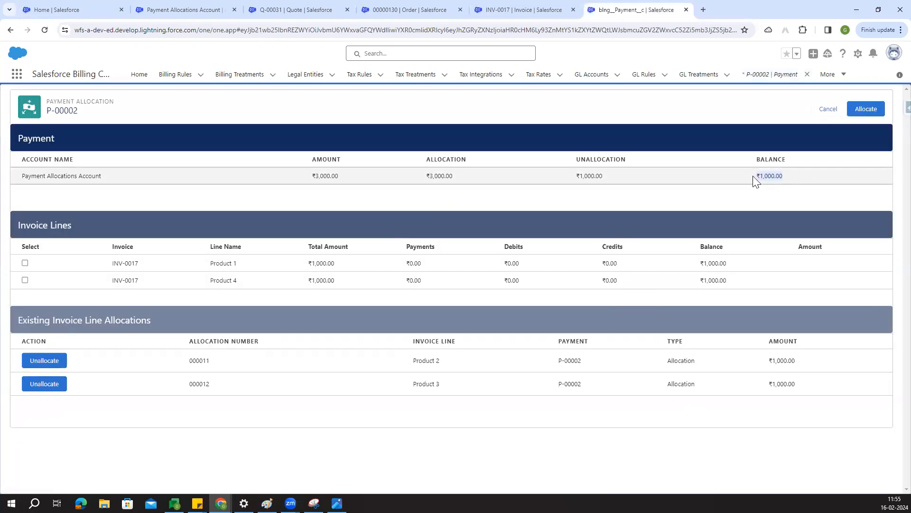
pyautogui.click(762, 175)
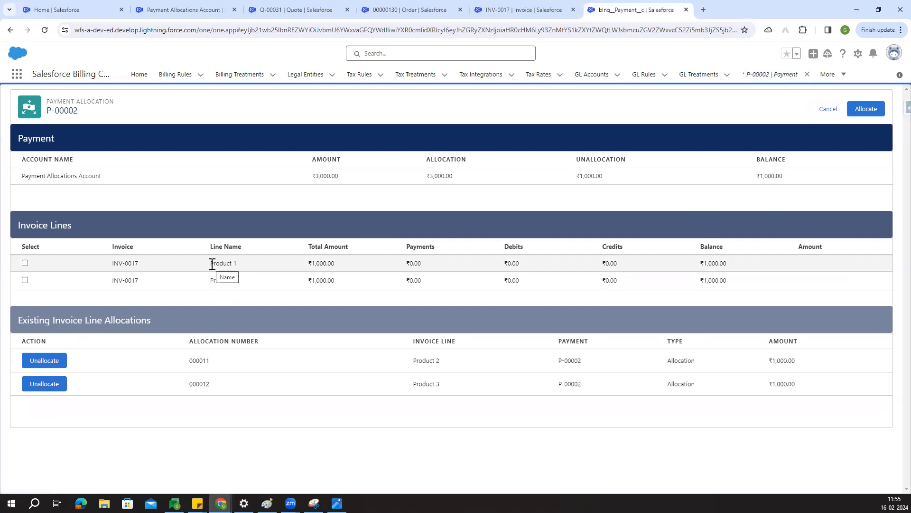
pyautogui.moveTo(772, 176); pyautogui.dragTo(764, 176)
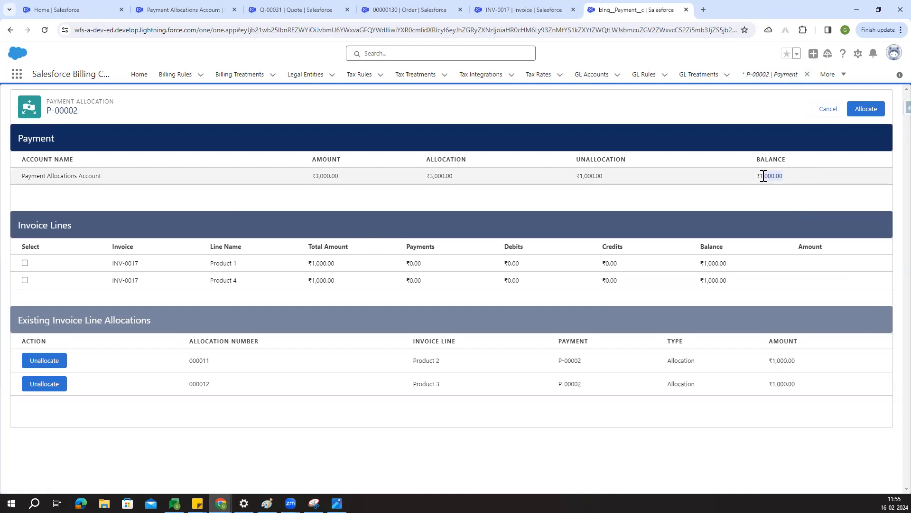
pyautogui.click(725, 183)
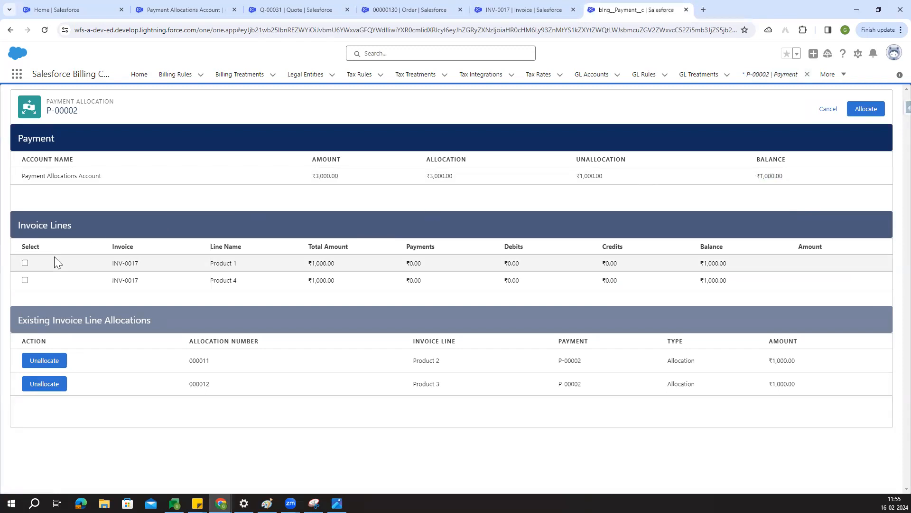
# Step: Select the Product 1 and Product 4 invoice lines and allocate 500 of the payment to each
pyautogui.click(26, 264)
pyautogui.click(24, 288)
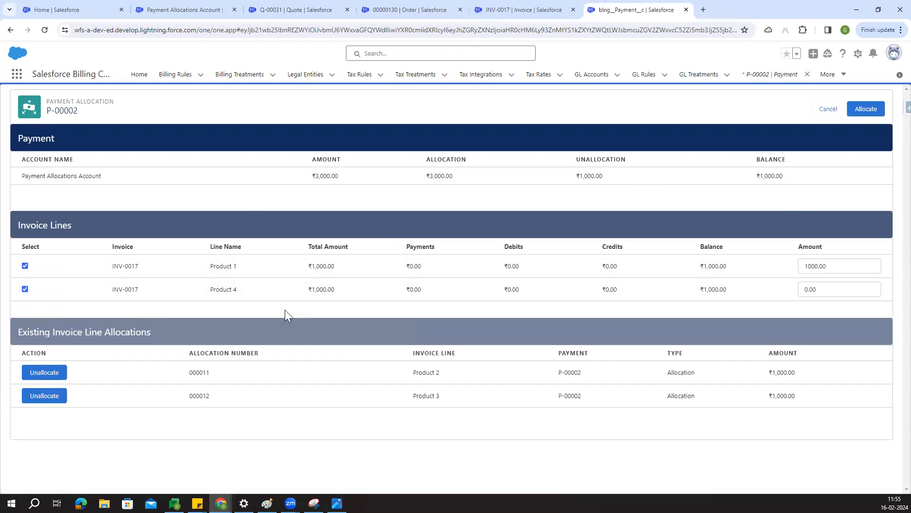
pyautogui.moveTo(844, 268); pyautogui.dragTo(769, 268)
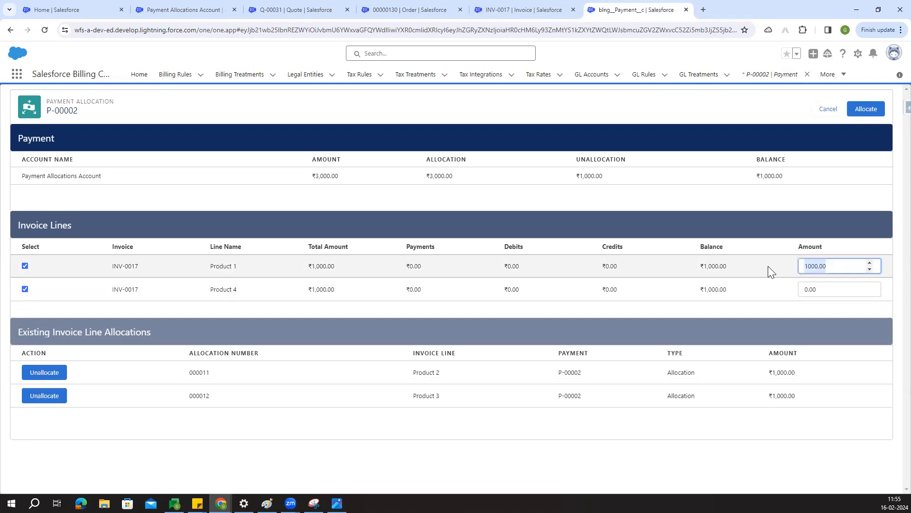
pyautogui.write('500')
pyautogui.moveTo(828, 293); pyautogui.dragTo(773, 299)
pyautogui.write('5')
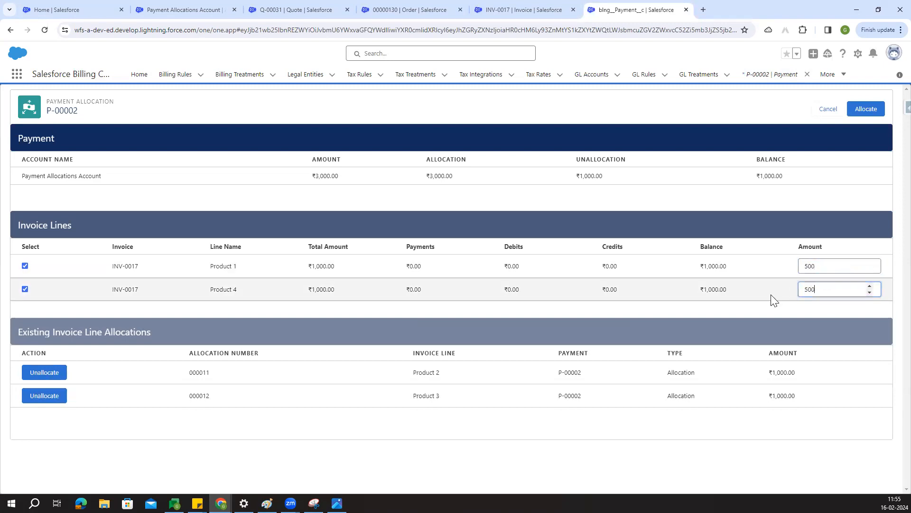
pyautogui.click(774, 306)
pyautogui.click(863, 108)
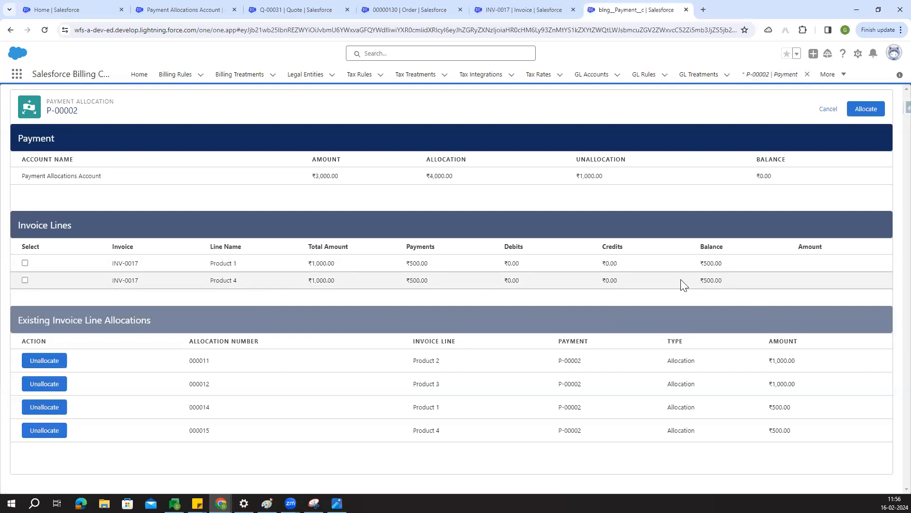
# Step: Switch to the invoice record, reload it, and check its Balance and Payment Status
pyautogui.click(517, 7)
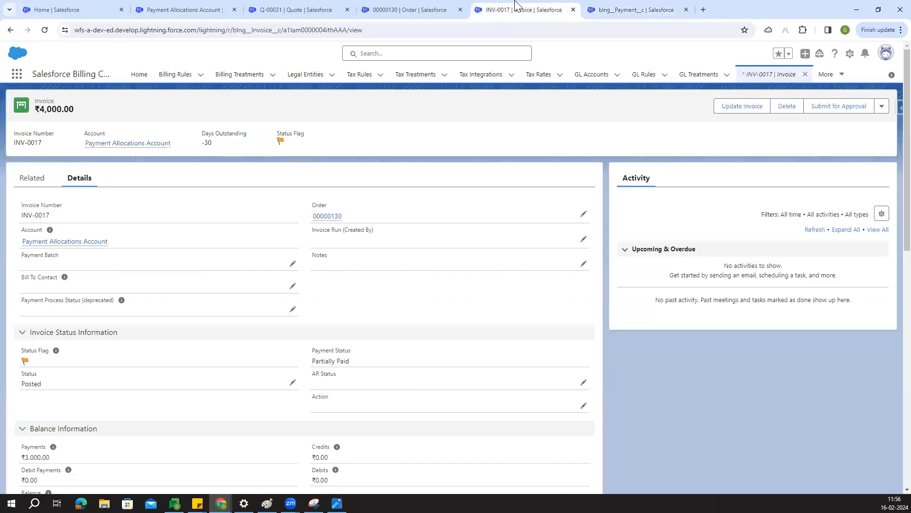
pyautogui.click(44, 30)
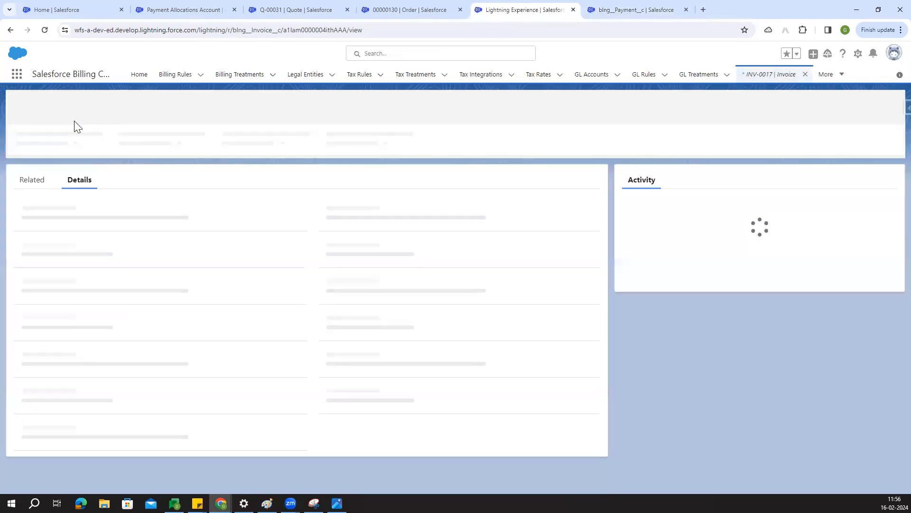
pyautogui.scroll(-5, 166, 328)
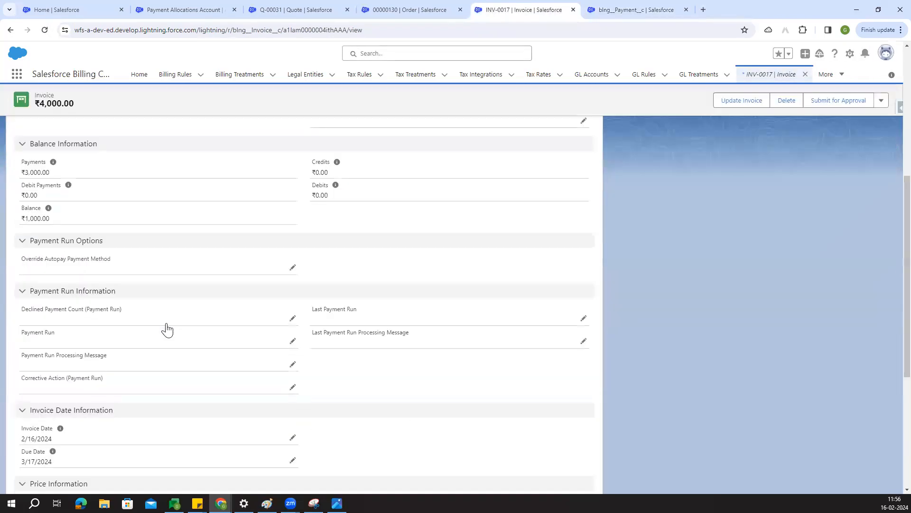
pyautogui.scroll(3, 68, 309)
pyautogui.moveTo(25, 360); pyautogui.dragTo(74, 362)
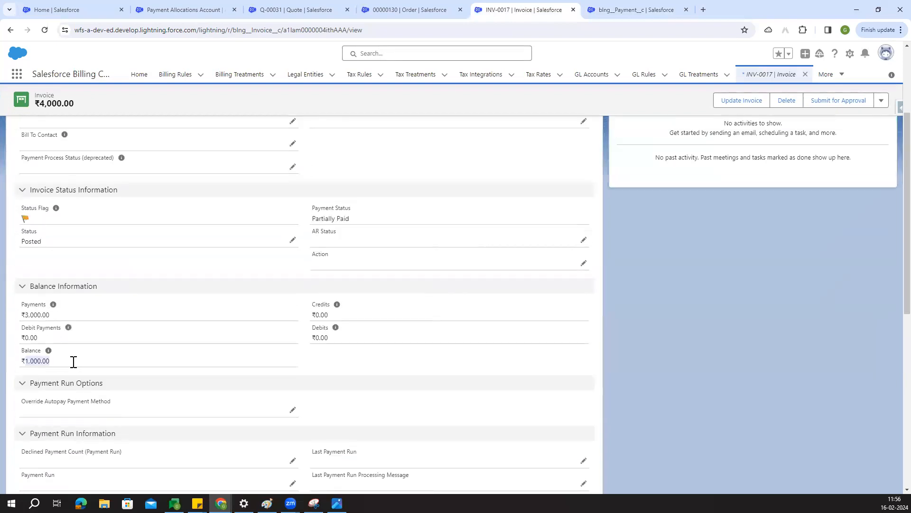
pyautogui.moveTo(366, 224); pyautogui.dragTo(302, 223)
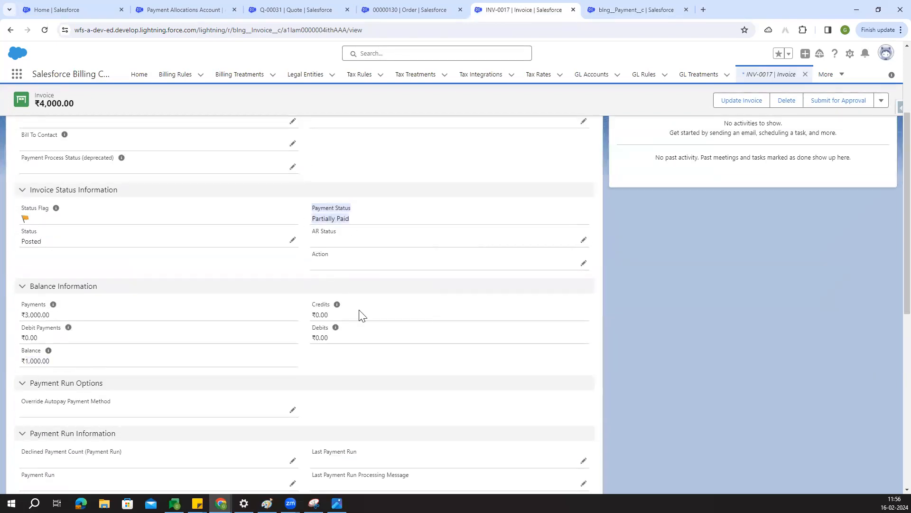
pyautogui.click(363, 362)
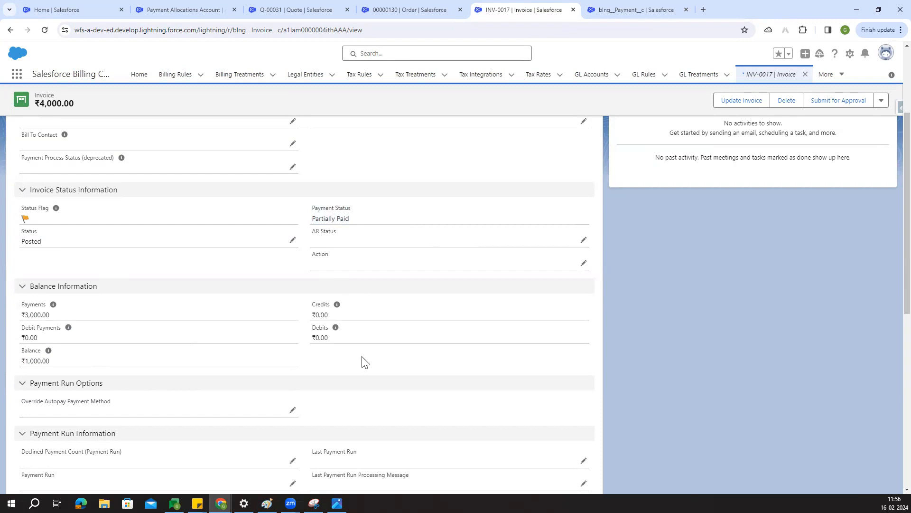
# Step: Review the invoice's price information and return to the payment's allocation page
pyautogui.scroll(-4, 323, 379)
pyautogui.scroll(-4, 323, 380)
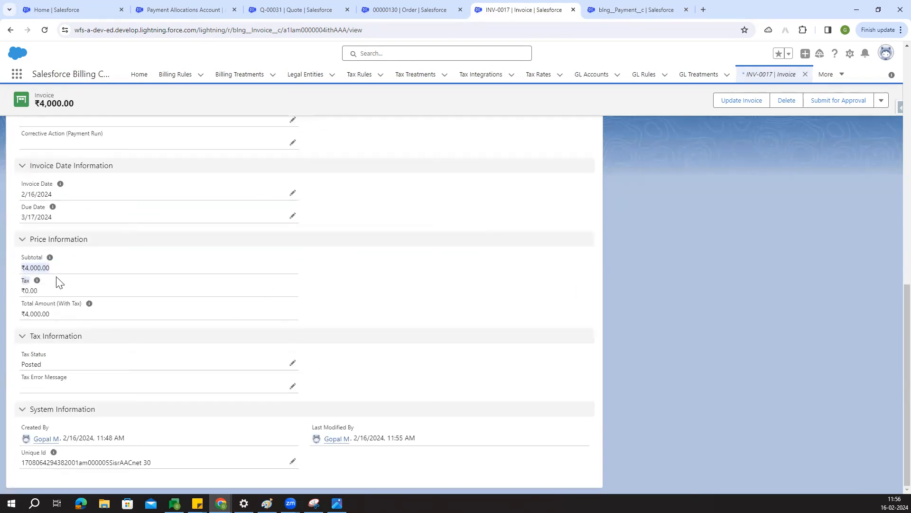
pyautogui.click(366, 314)
pyautogui.scroll(10, 367, 314)
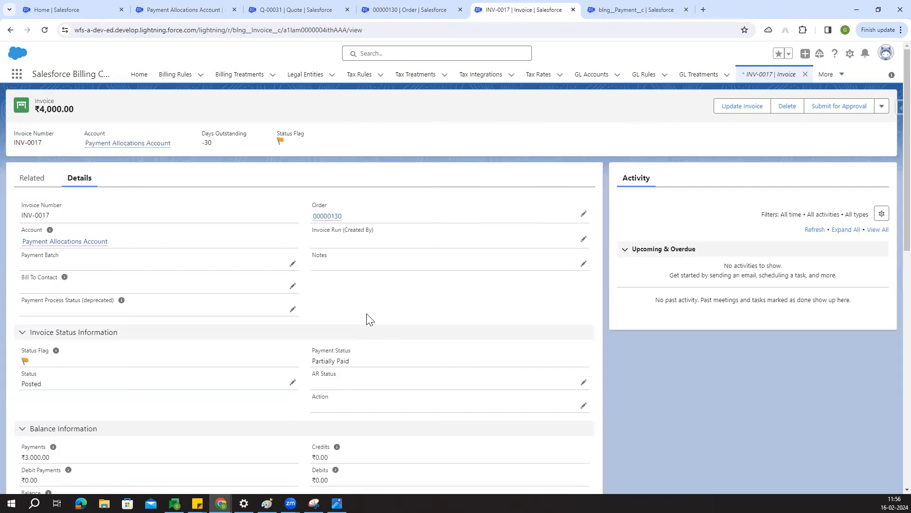
pyautogui.click(624, 7)
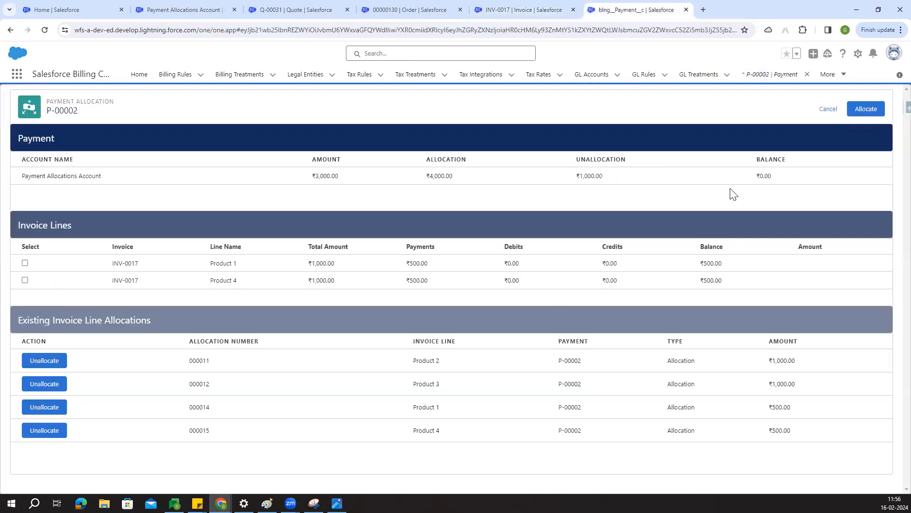
pyautogui.click(795, 303)
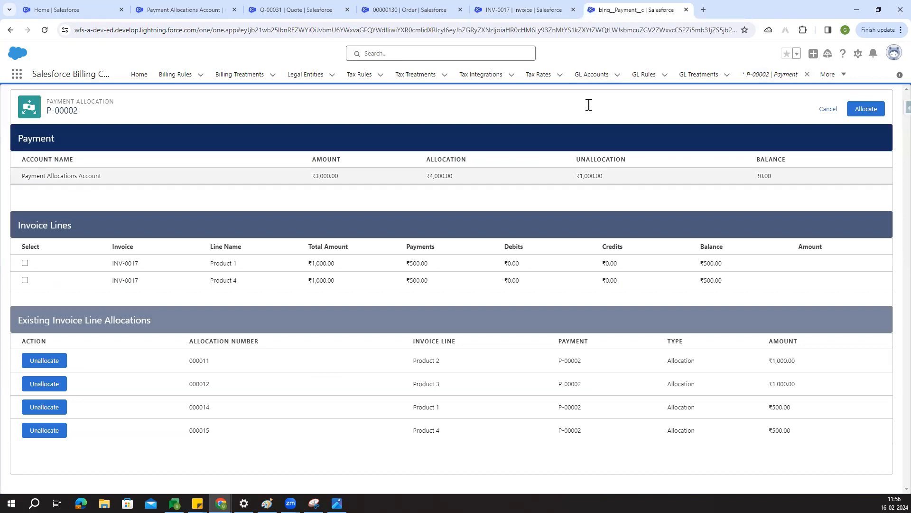
# Step: Switch to the Payment Allocations Account record, reload it, and review its related orders, invoices and payments
pyautogui.click(414, 9)
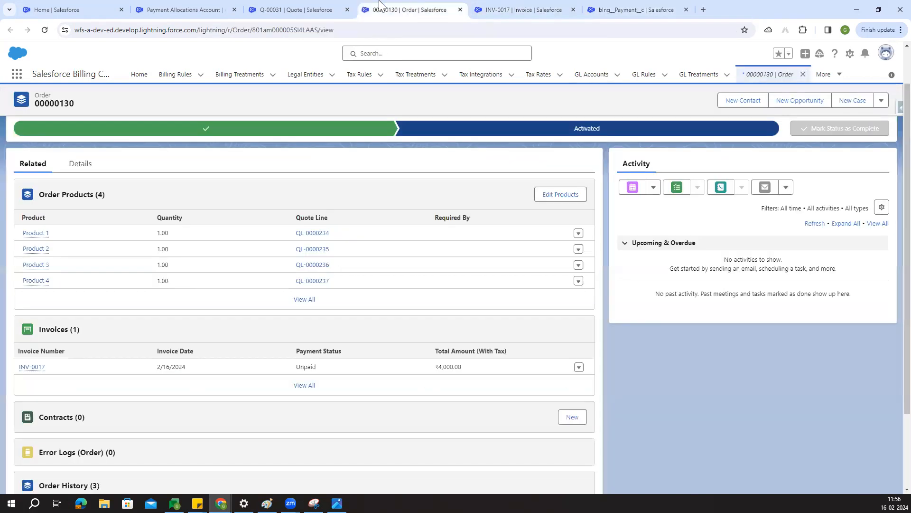
pyautogui.click(316, 7)
pyautogui.click(182, 7)
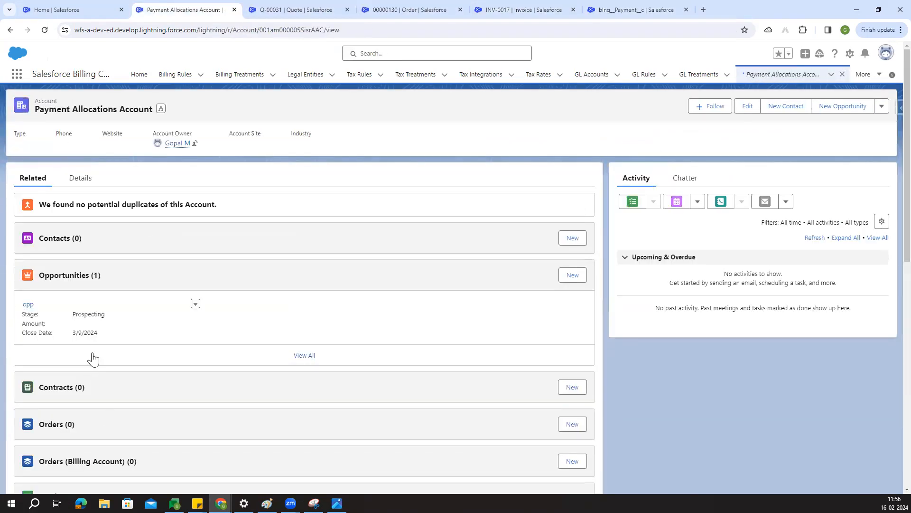
pyautogui.scroll(-7, 167, 340)
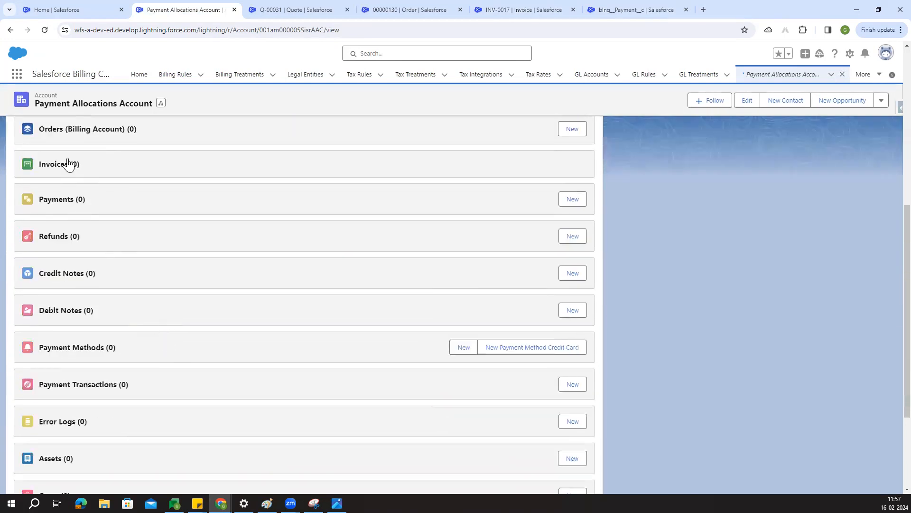
pyautogui.click(47, 30)
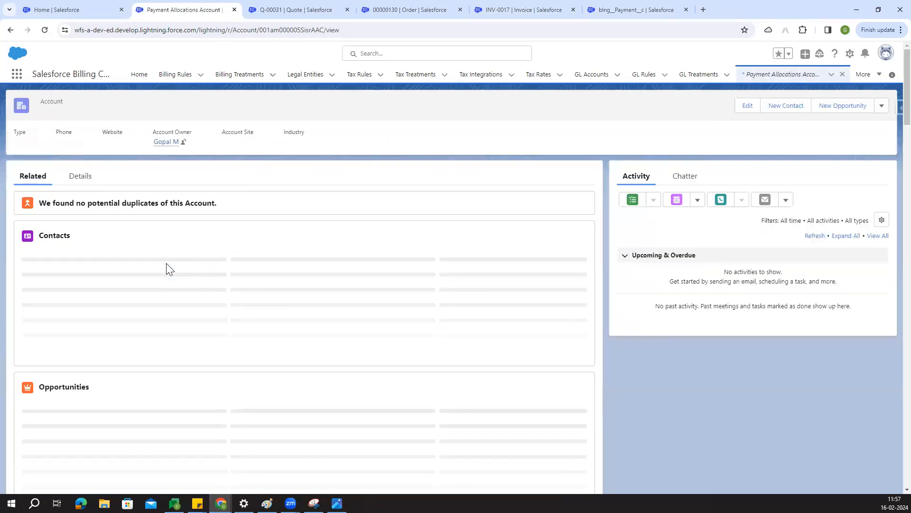
pyautogui.scroll(-1, 147, 282)
pyautogui.scroll(-3, 147, 283)
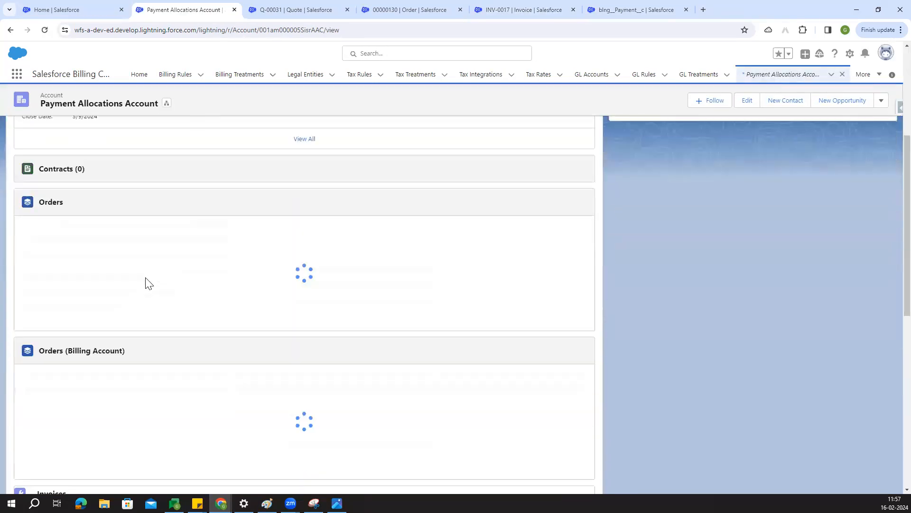
pyautogui.scroll(-2, 120, 300)
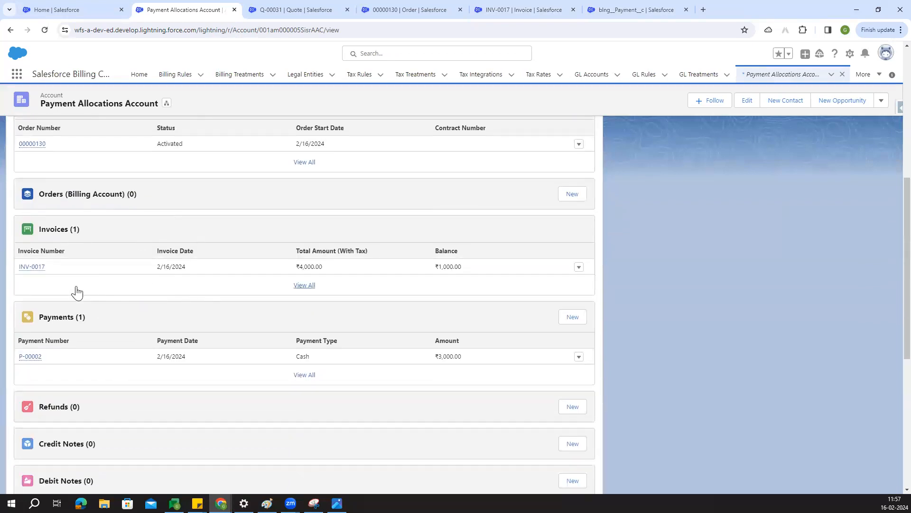
pyautogui.scroll(-2, 130, 278)
pyautogui.scroll(-3, 221, 298)
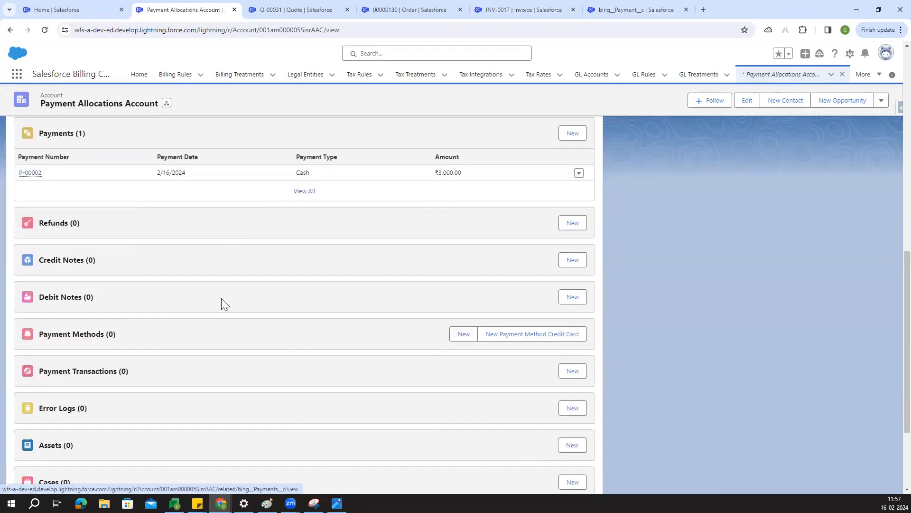
pyautogui.scroll(6, 206, 339)
pyautogui.scroll(-2, 210, 387)
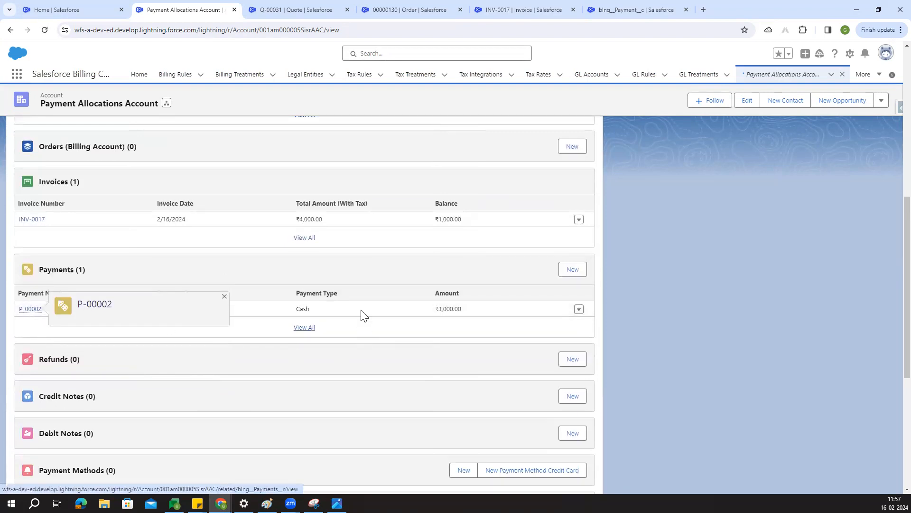
# Step: Open the invoice from the account, check its Payment Status and balance information, and return to the account
pyautogui.click(28, 220)
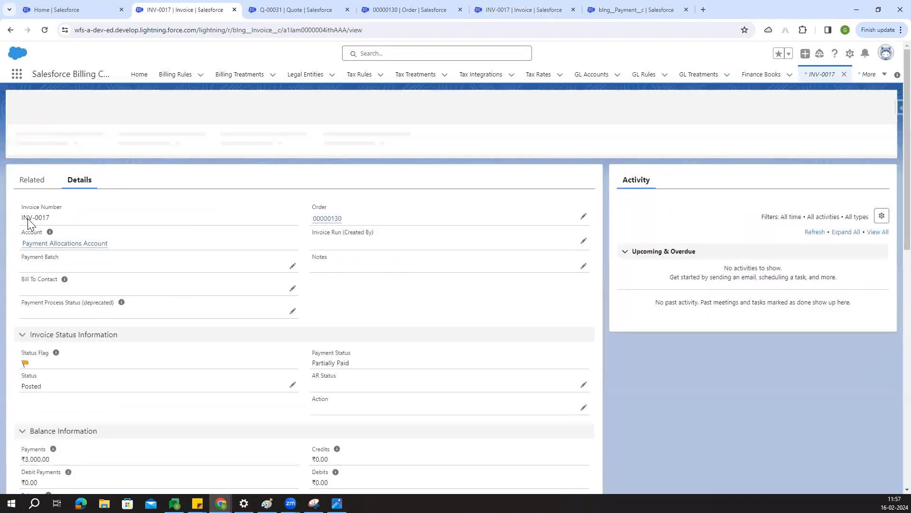
pyautogui.moveTo(313, 361); pyautogui.dragTo(361, 364)
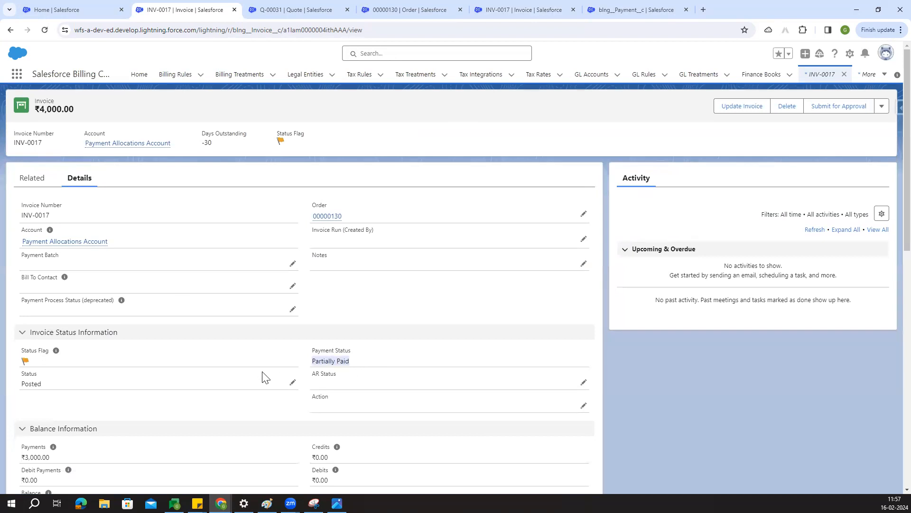
pyautogui.scroll(-5, 190, 327)
pyautogui.scroll(2, 95, 317)
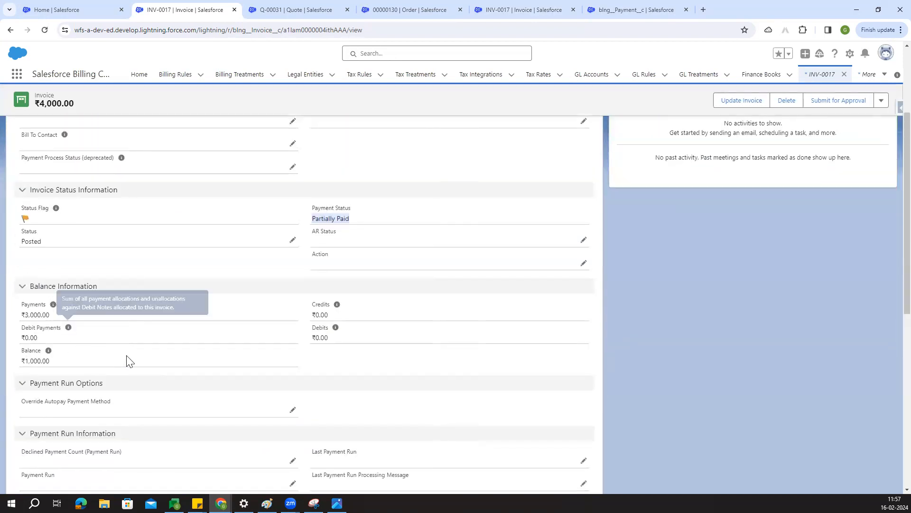
pyautogui.scroll(3, 128, 361)
pyautogui.click(10, 30)
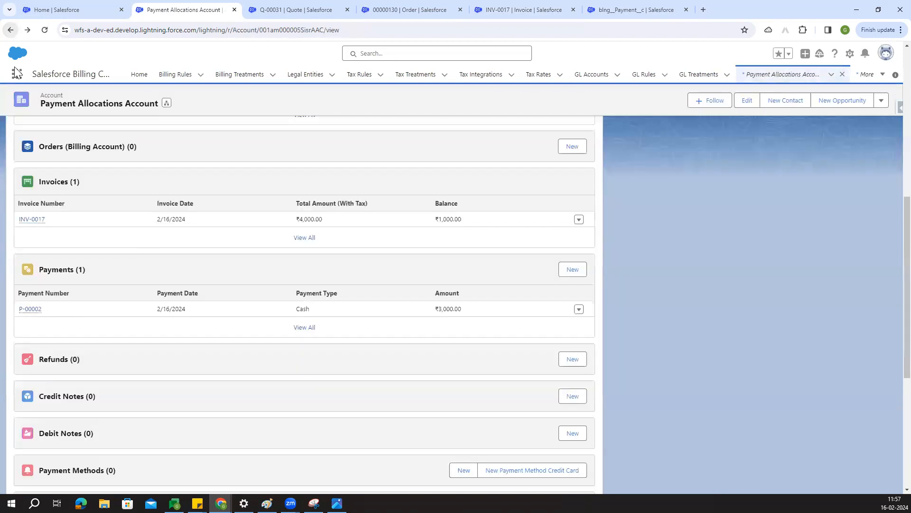
# Step: Look through the account's related lists once more, from opportunities and orders to invoices and payments
pyautogui.scroll(8, 156, 342)
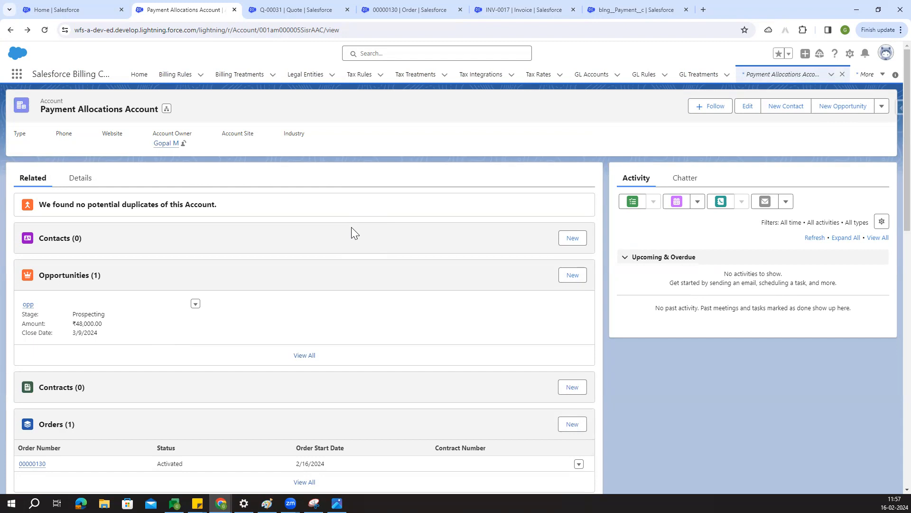
pyautogui.scroll(-2, 352, 227)
pyautogui.scroll(-4, 355, 236)
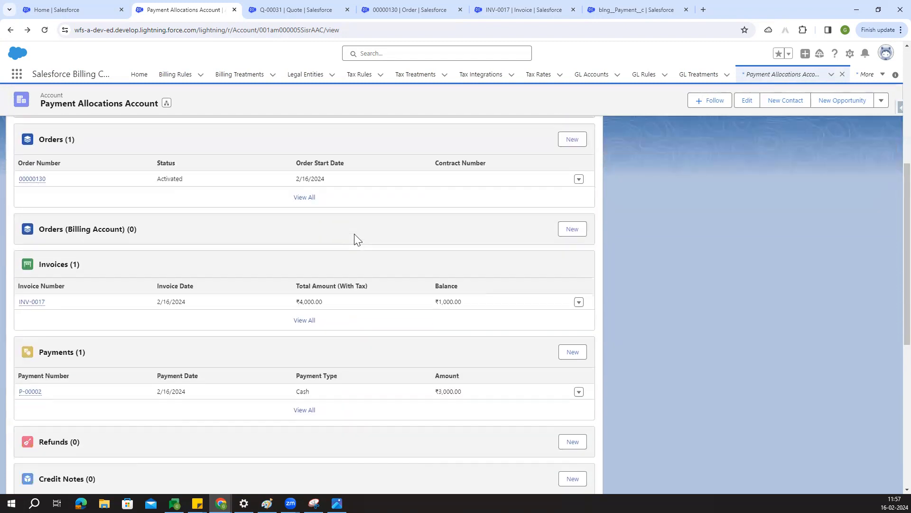
pyautogui.scroll(-5, 504, 450)
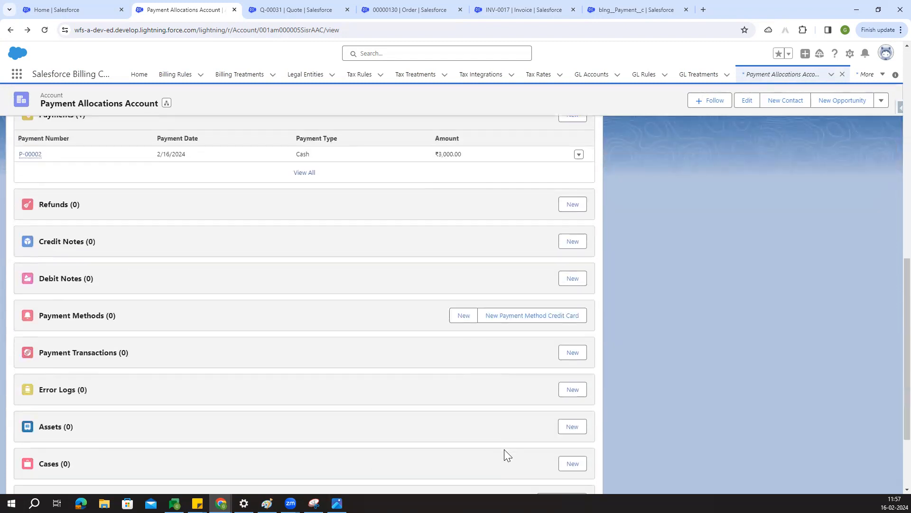
pyautogui.scroll(5, 504, 451)
pyautogui.scroll(3, 504, 455)
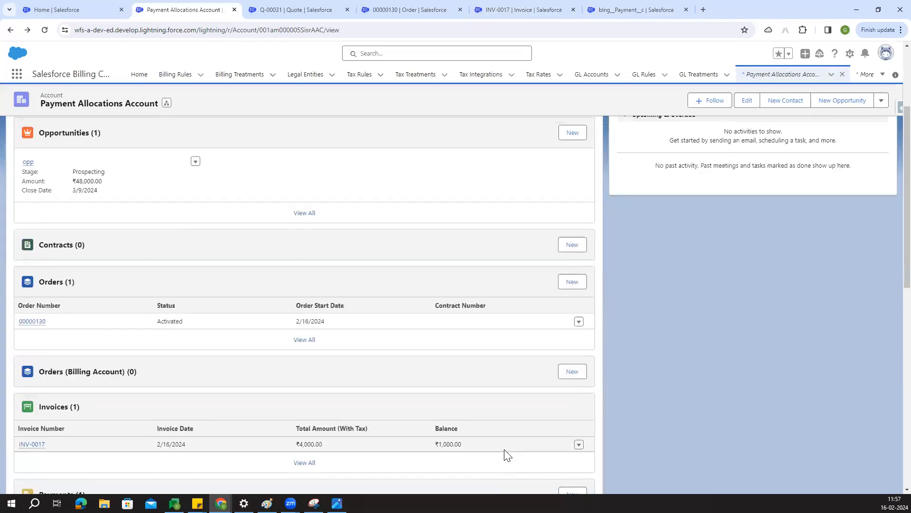
# Step: Close the payment, invoice, order and quote pages, keeping the Payment Allocations Account page open
pyautogui.scroll(3, 507, 454)
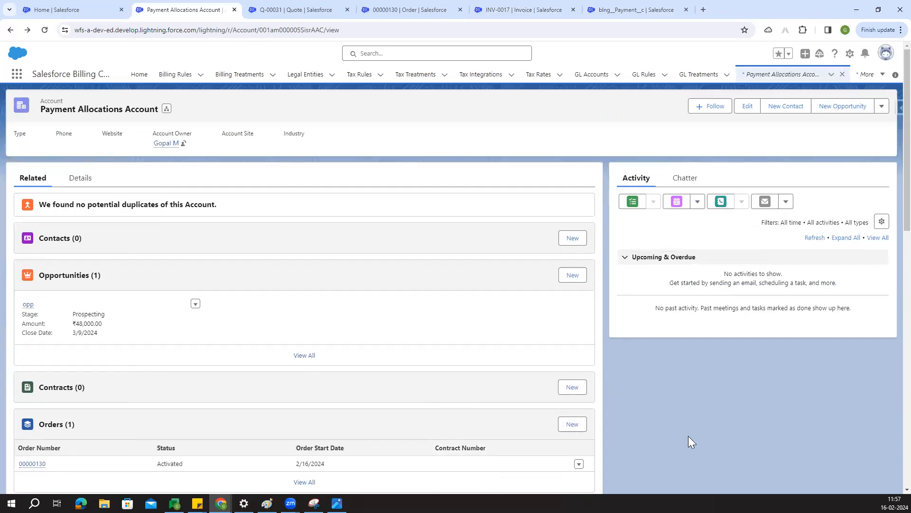
pyautogui.click(546, 10)
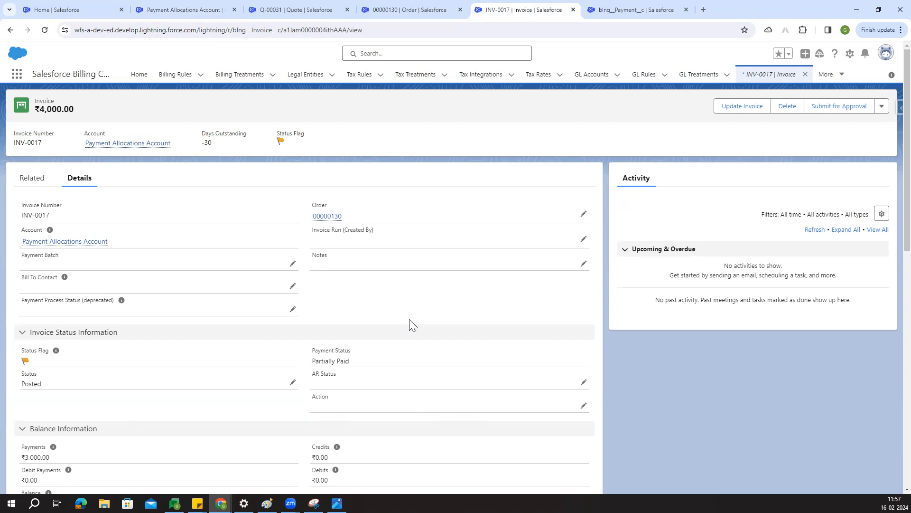
pyautogui.click(414, 4)
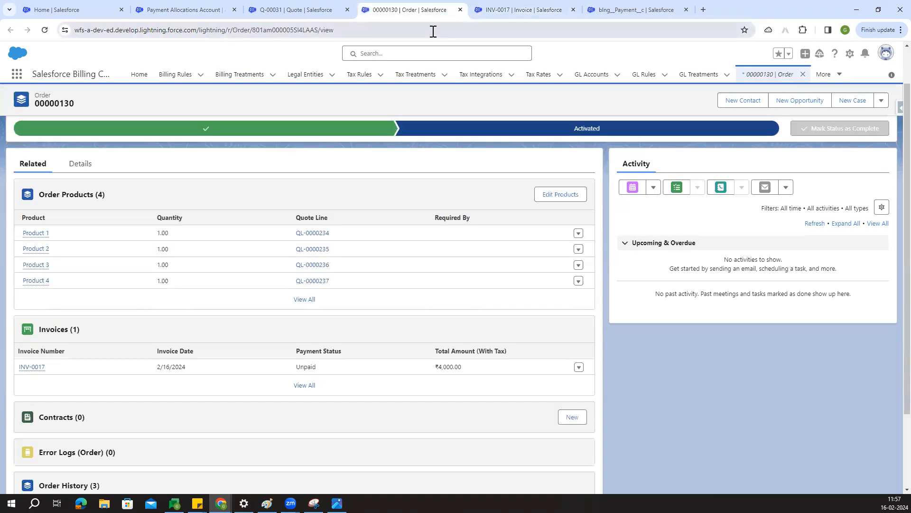
pyautogui.hotkey('ctrl', 'w')
pyautogui.hotkey('ctrl', 'w')
pyautogui.hotkey('ctrl', 'w')
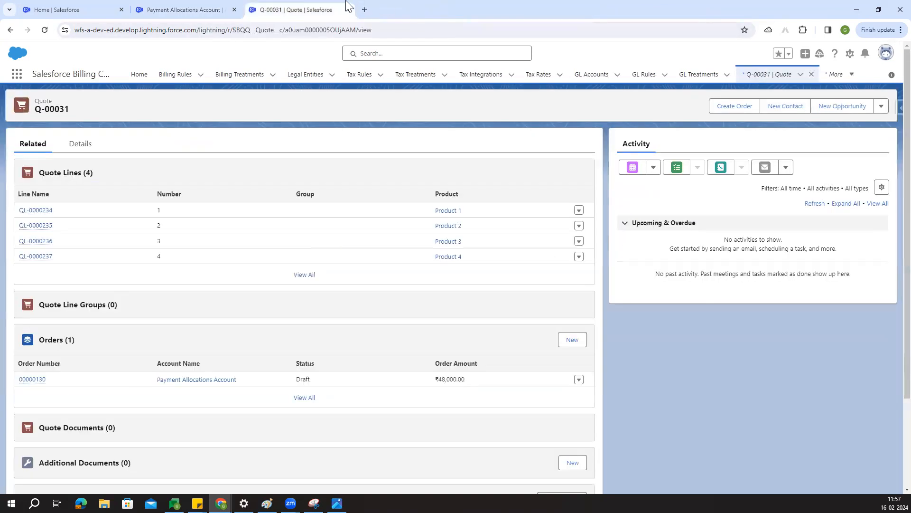
pyautogui.hotkey('ctrl', 'w')
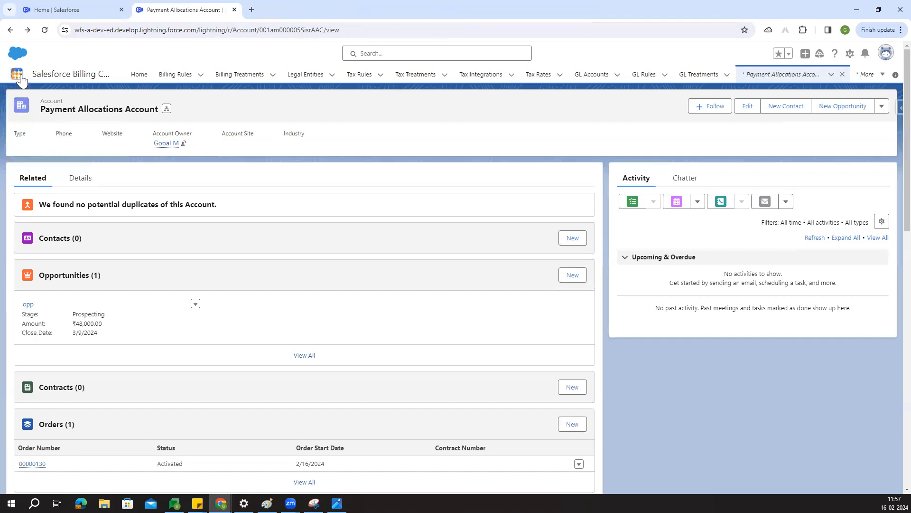
# Step: Find the Accounts object in the app navigation and open its list in a separate browser tab
pyautogui.click(21, 77)
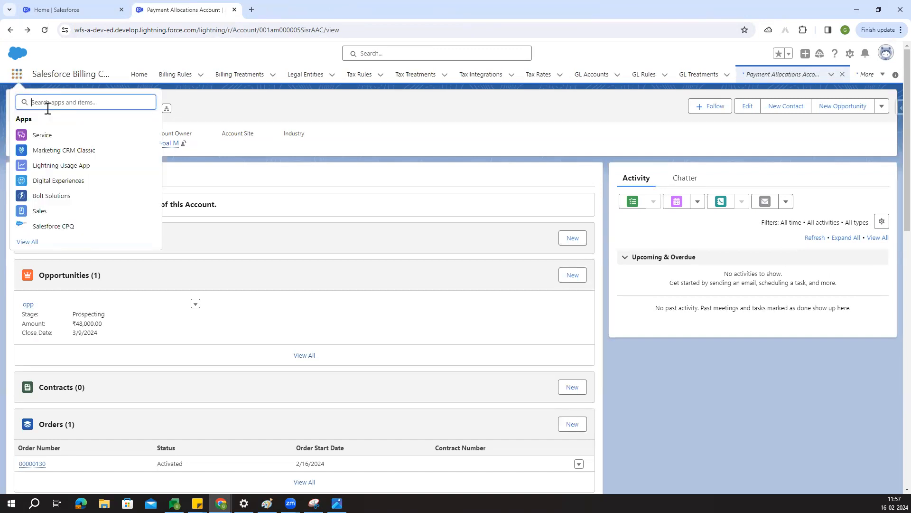
pyautogui.write('Account')
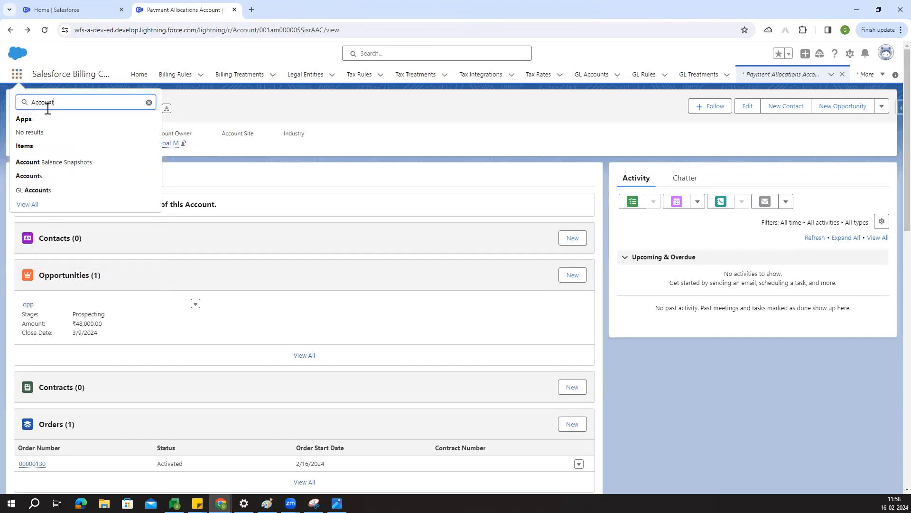
pyautogui.middleClick(33, 176)
pyautogui.click(260, 11)
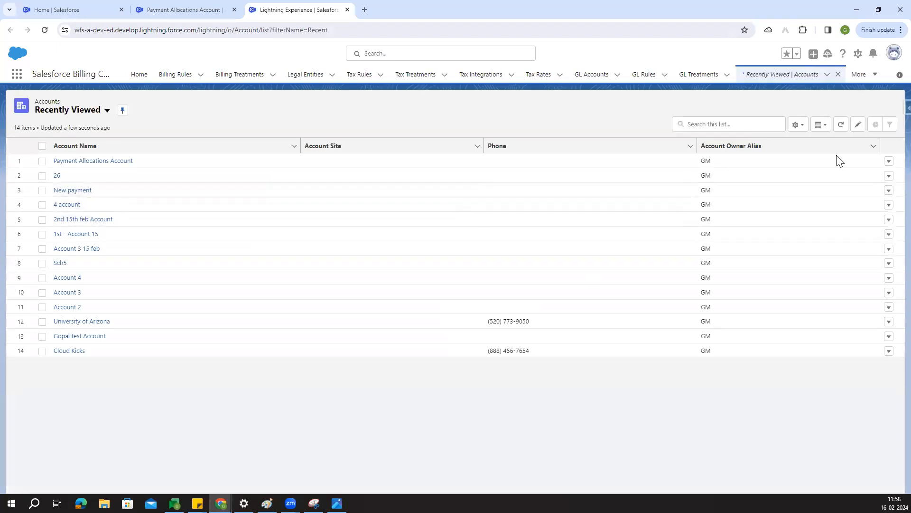
# Step: Create an account named Multiple invoices
pyautogui.click(848, 105)
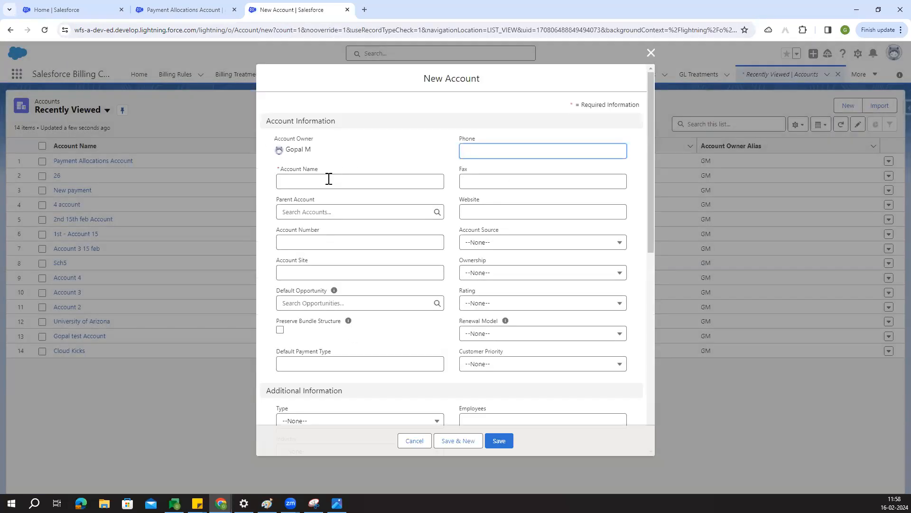
pyautogui.click(329, 178)
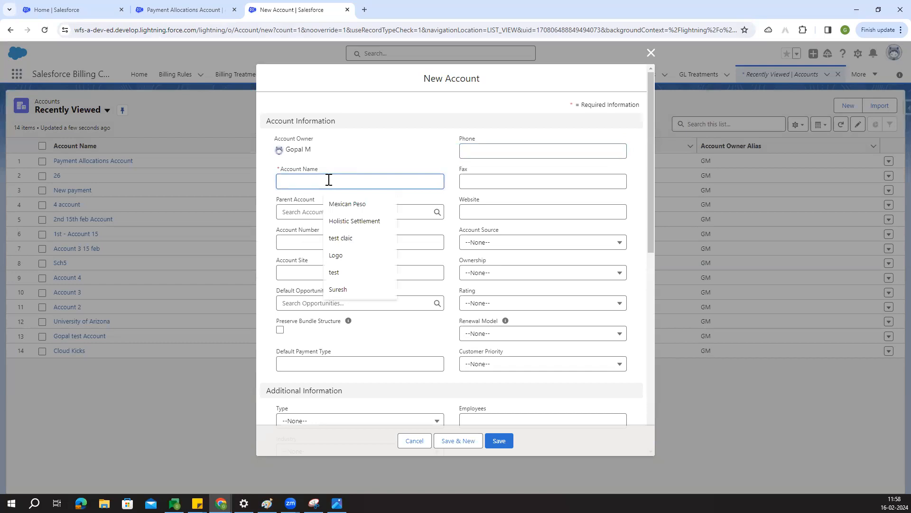
pyautogui.write('Multiple Invoices')
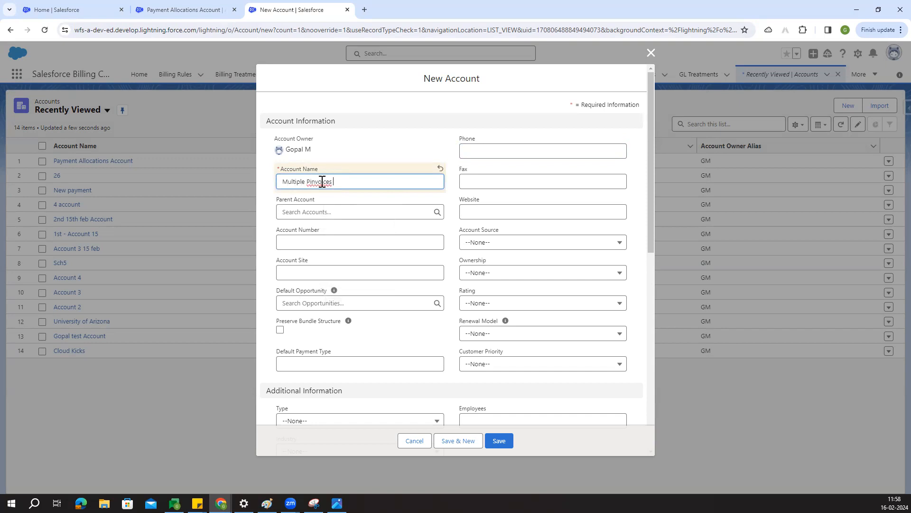
pyautogui.press('BackSpace')
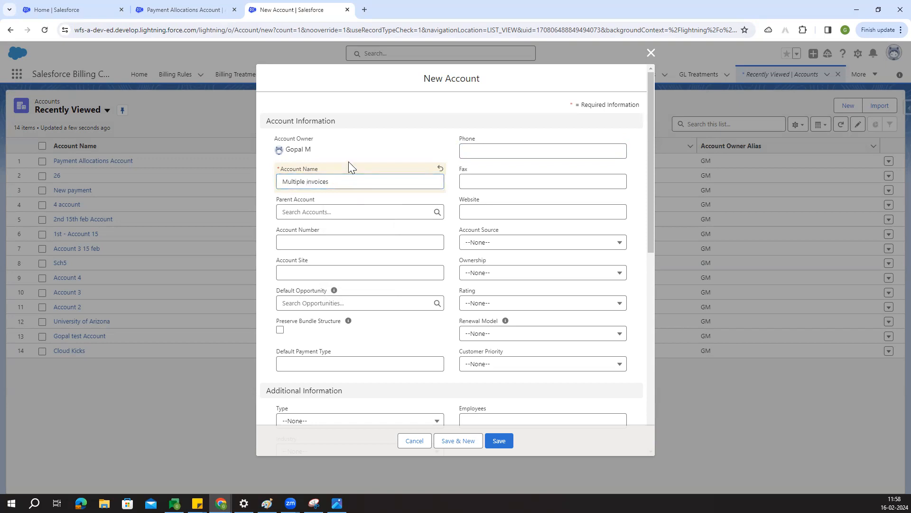
pyautogui.click(346, 184)
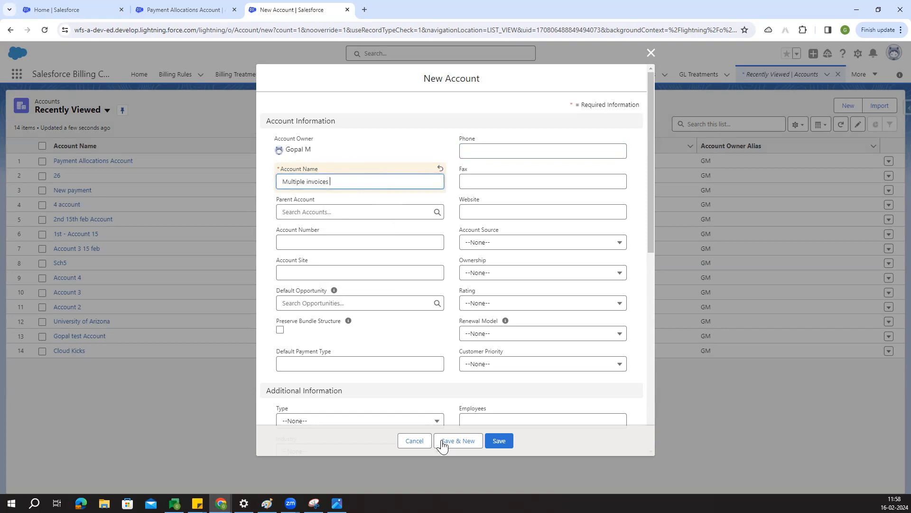
pyautogui.click(497, 441)
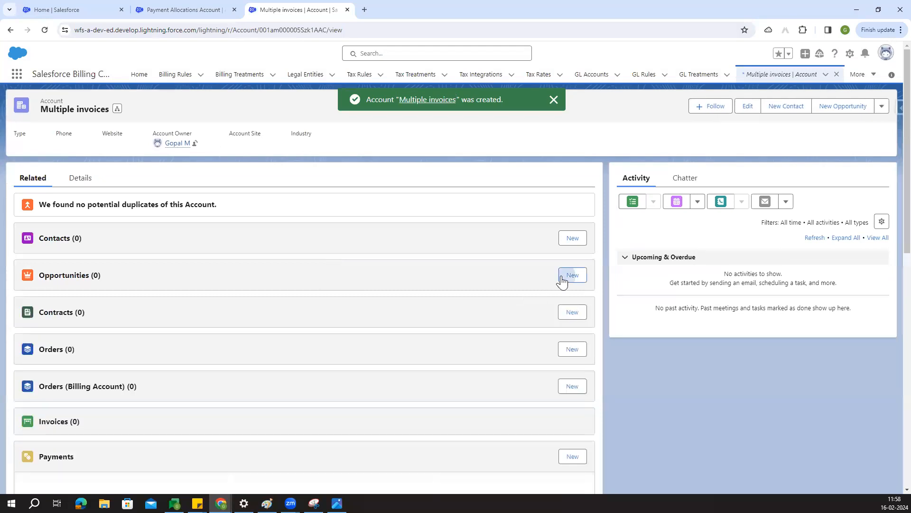
# Step: Create an opportunity named opp for the Multiple invoices account, with close date 3/9/2024 and stage Prospecting
pyautogui.click(561, 276)
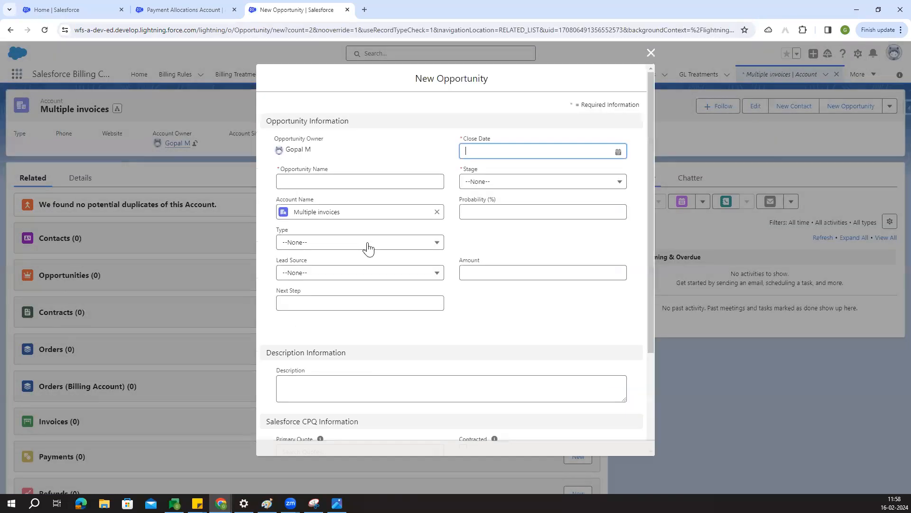
pyautogui.click(311, 184)
pyautogui.write('opp')
pyautogui.click(496, 151)
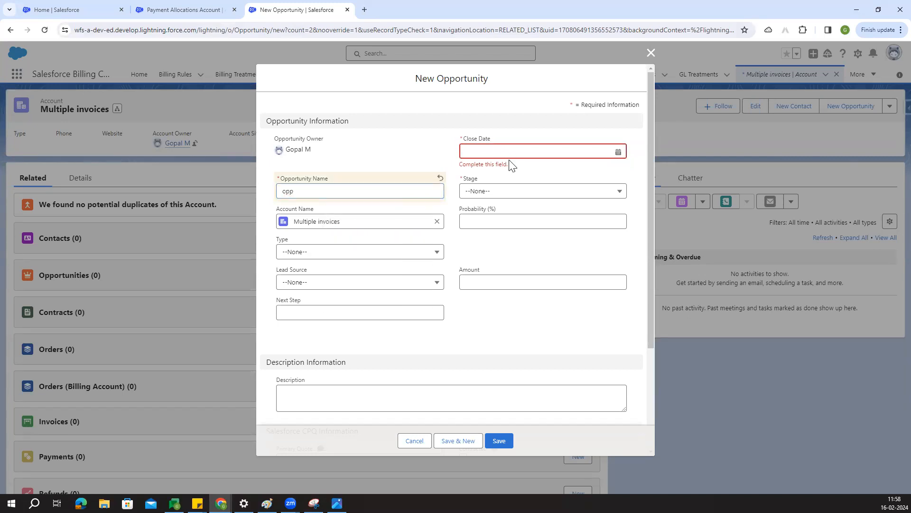
pyautogui.click(617, 300)
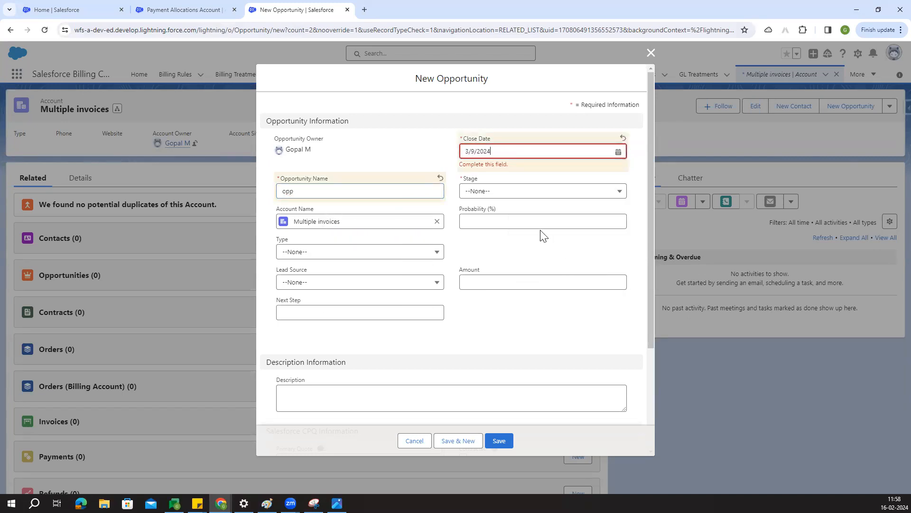
pyautogui.click(493, 185)
pyautogui.click(508, 219)
pyautogui.click(505, 442)
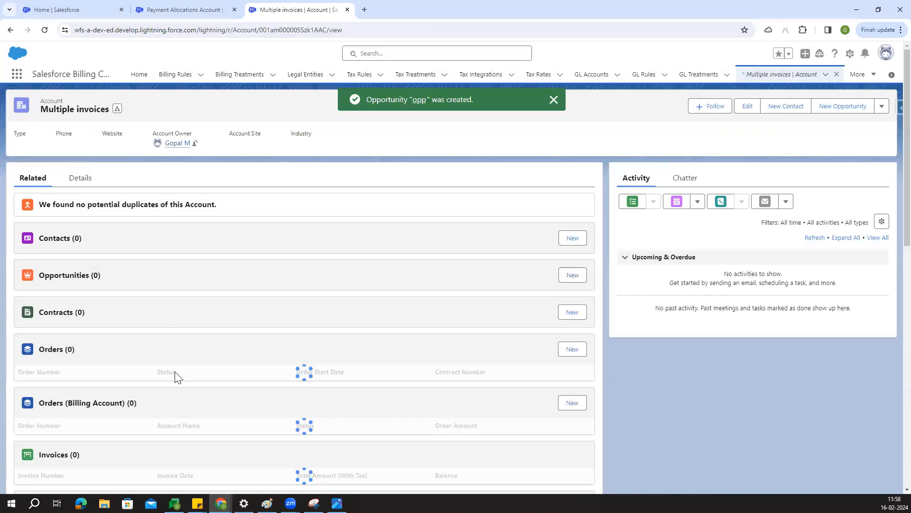
# Step: Open the new opportunity and create a primary quote of type Quote for the Multiple invoices account
pyautogui.click(31, 305)
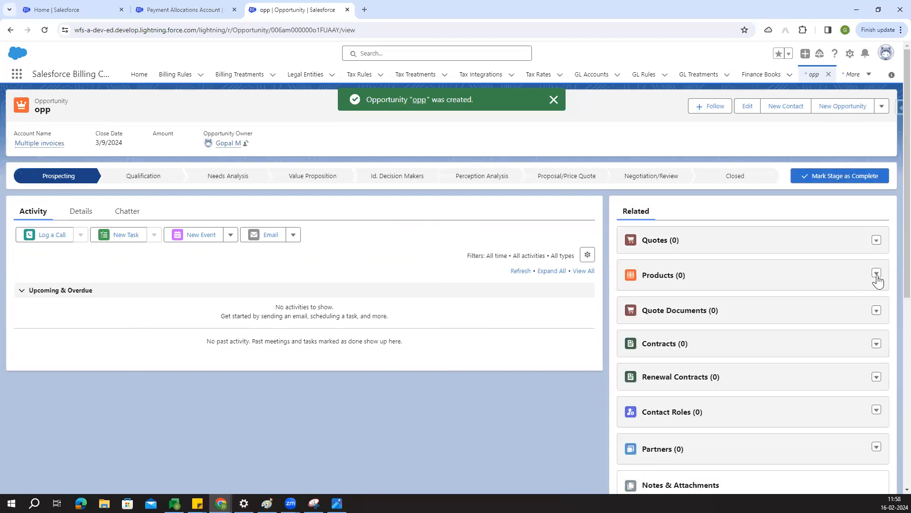
pyautogui.click(876, 240)
pyautogui.click(846, 255)
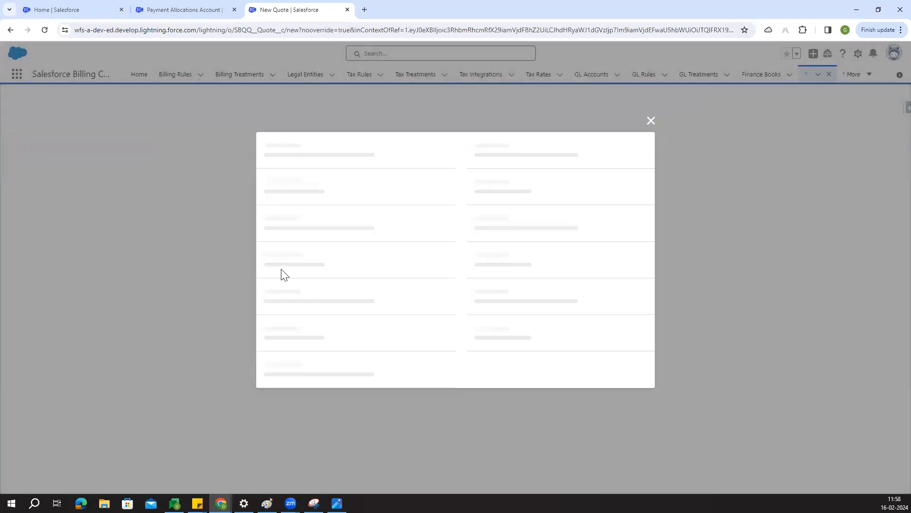
pyautogui.click(280, 178)
pyautogui.click(529, 152)
pyautogui.click(504, 199)
pyautogui.click(493, 181)
pyautogui.click(522, 216)
pyautogui.click(499, 440)
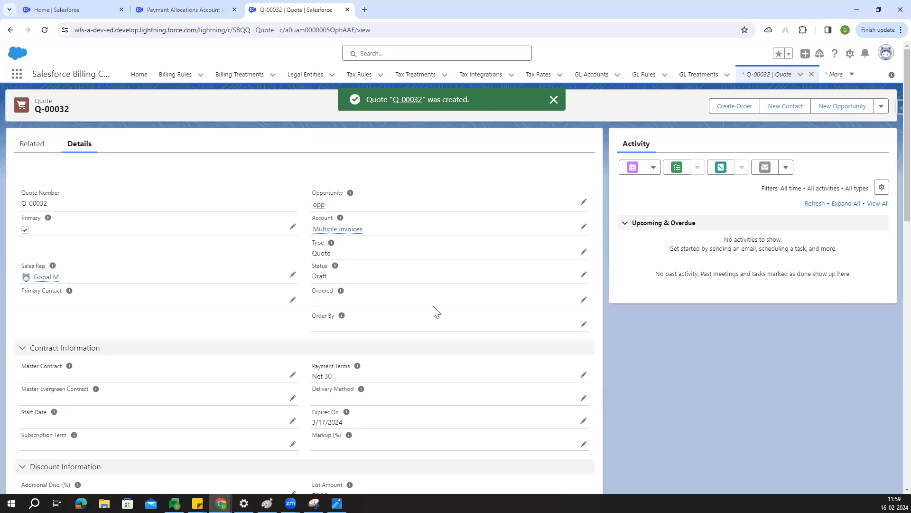
# Step: Open the quote's line editor with the Standard Price Book and set start date 2/16/2024 and subscription term 12
pyautogui.click(881, 106)
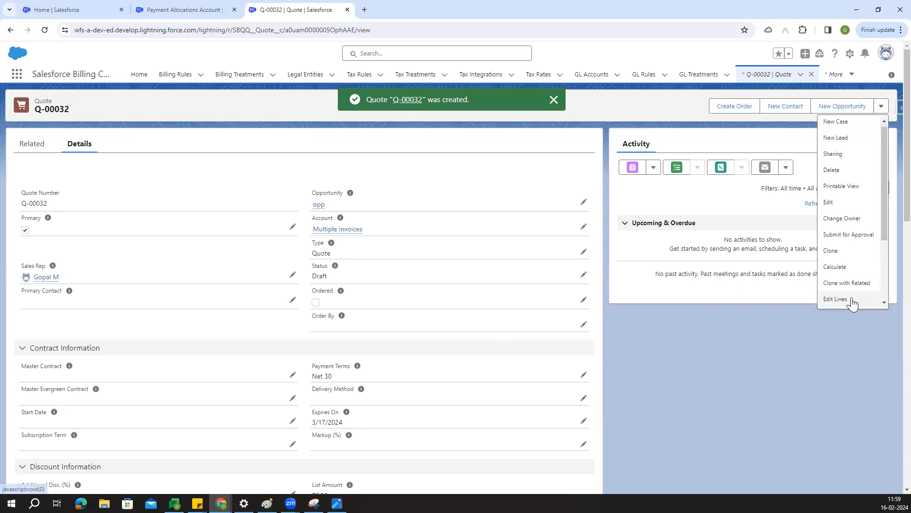
pyautogui.click(855, 302)
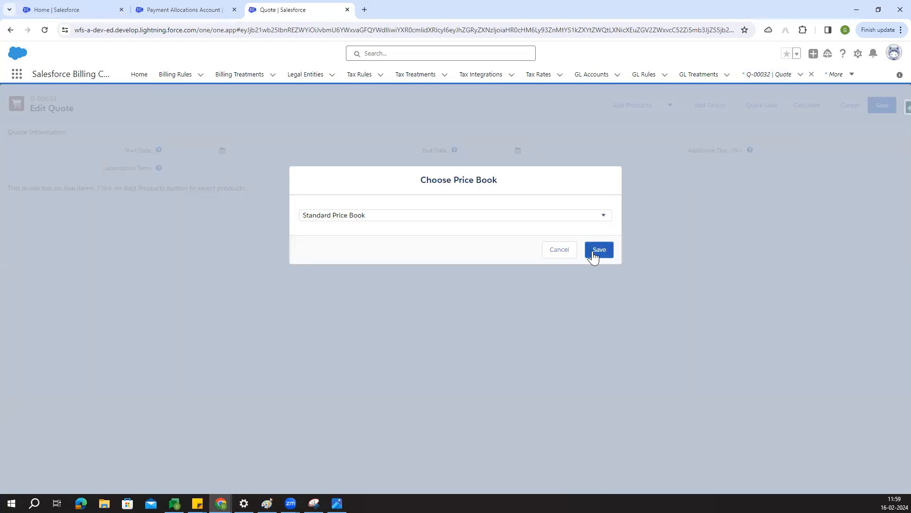
pyautogui.click(597, 250)
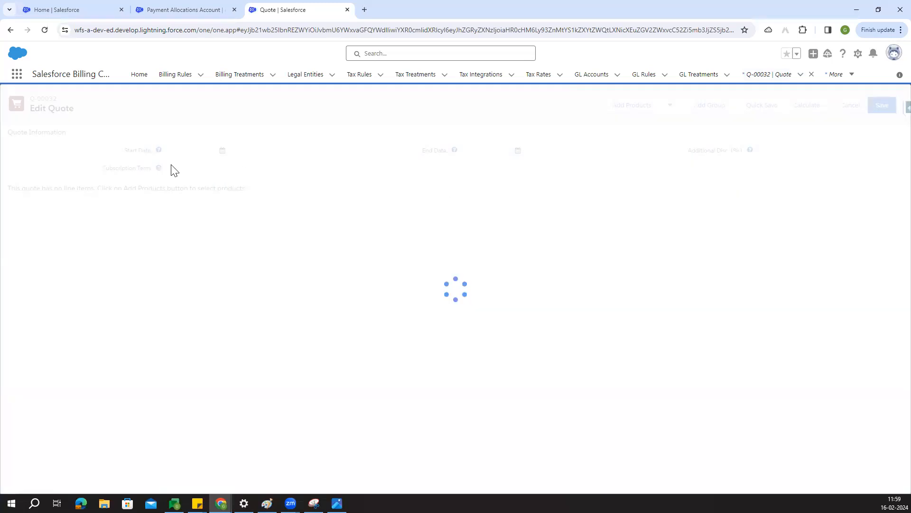
pyautogui.click(221, 151)
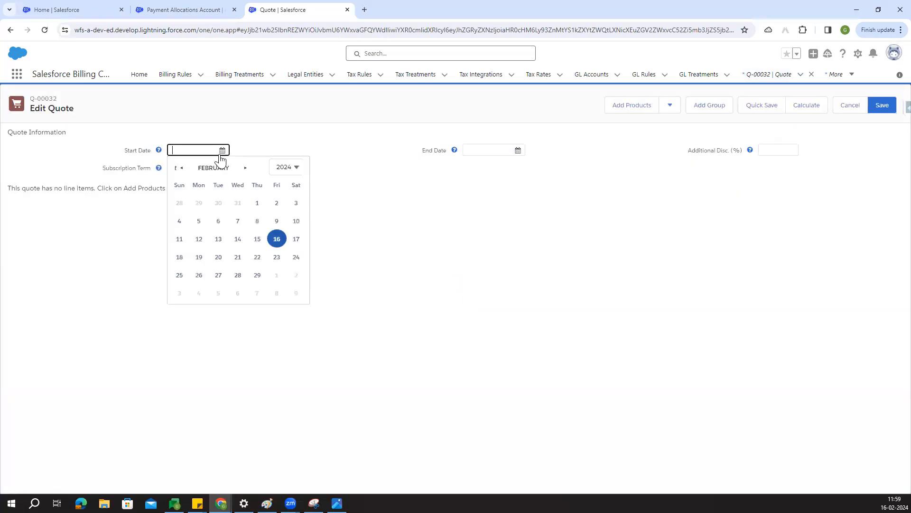
pyautogui.click(276, 243)
pyautogui.click(190, 167)
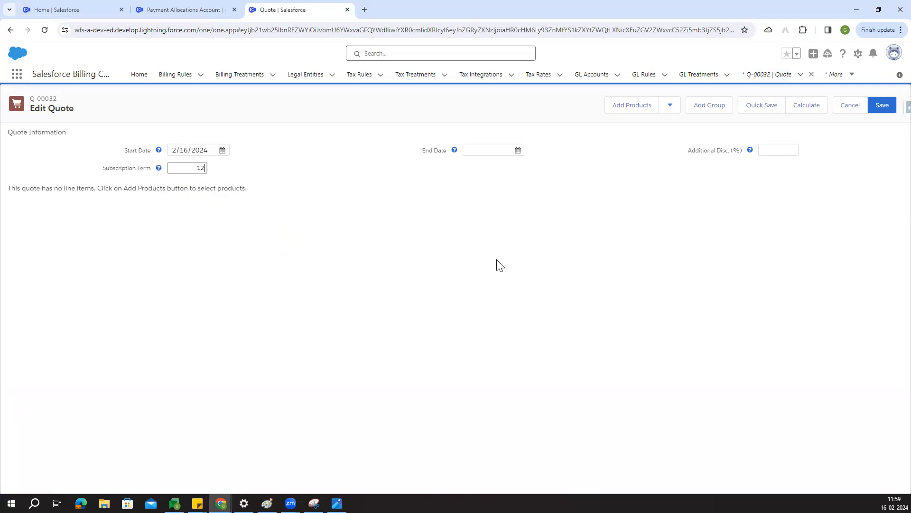
# Step: Add Product 1, Product 2, Product 3 and Product 4 to the quote
pyautogui.click(635, 107)
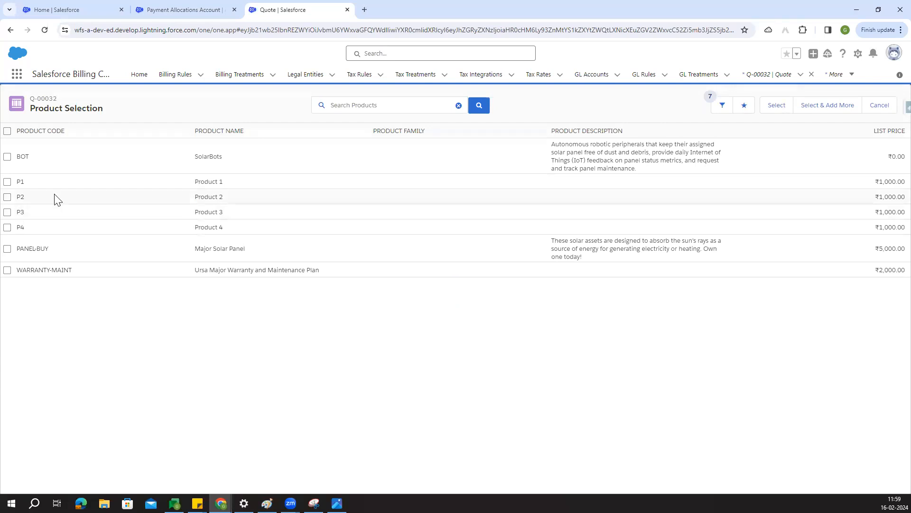
pyautogui.click(7, 181)
pyautogui.click(7, 196)
pyautogui.click(7, 211)
pyautogui.click(7, 226)
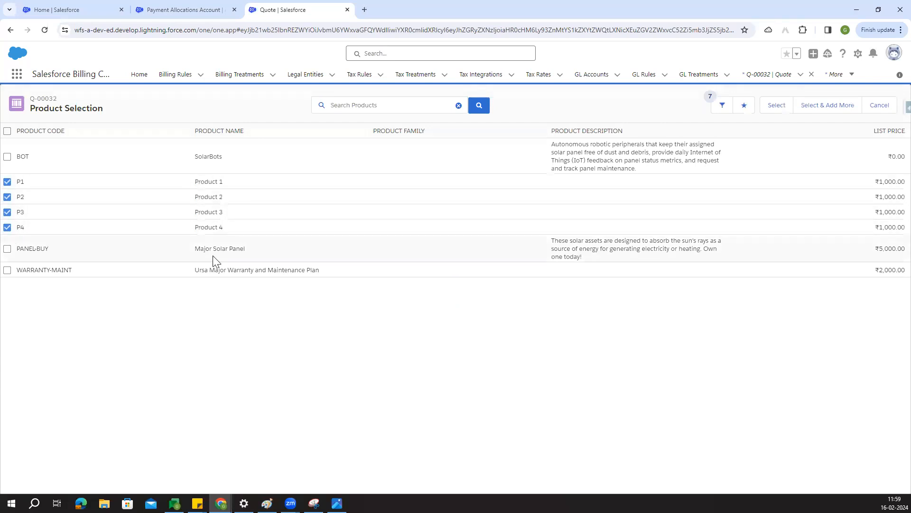
pyautogui.click(773, 106)
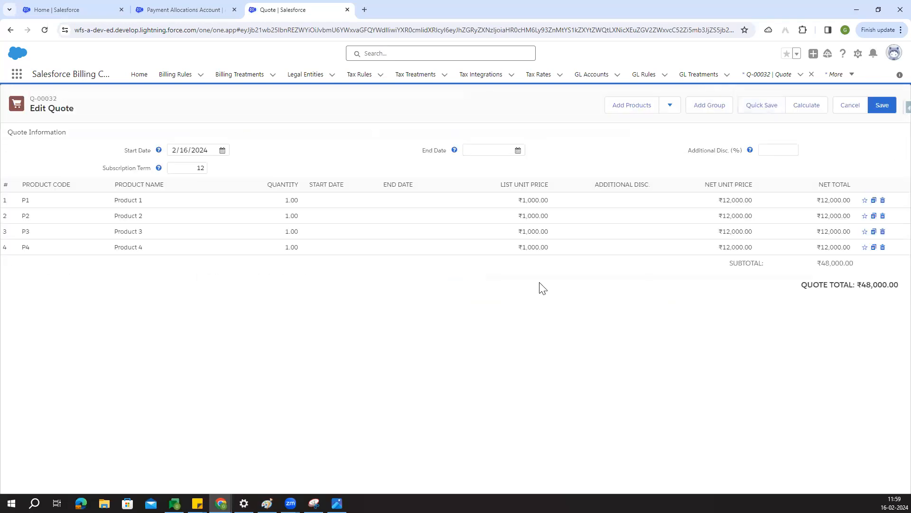
# Step: Add two line groups, move Product 3 and Product 4 into the second group, and save the quote
pyautogui.click(699, 112)
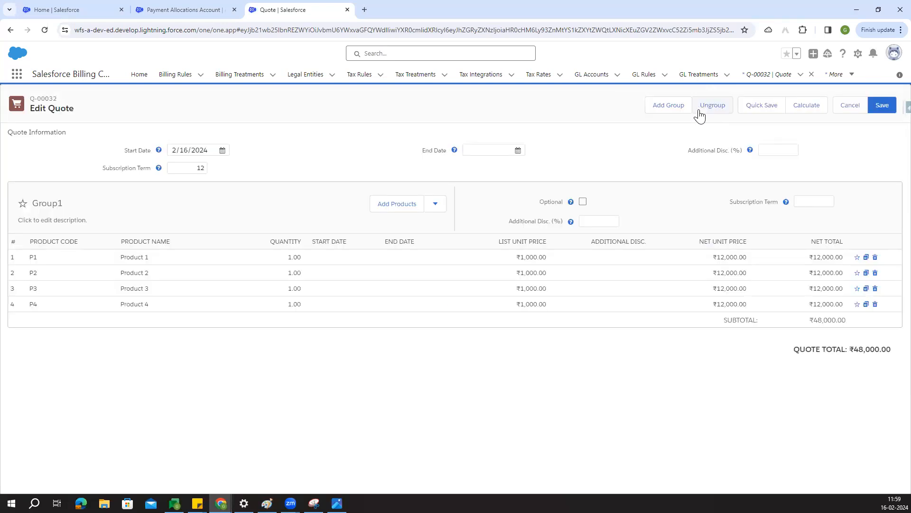
pyautogui.click(667, 106)
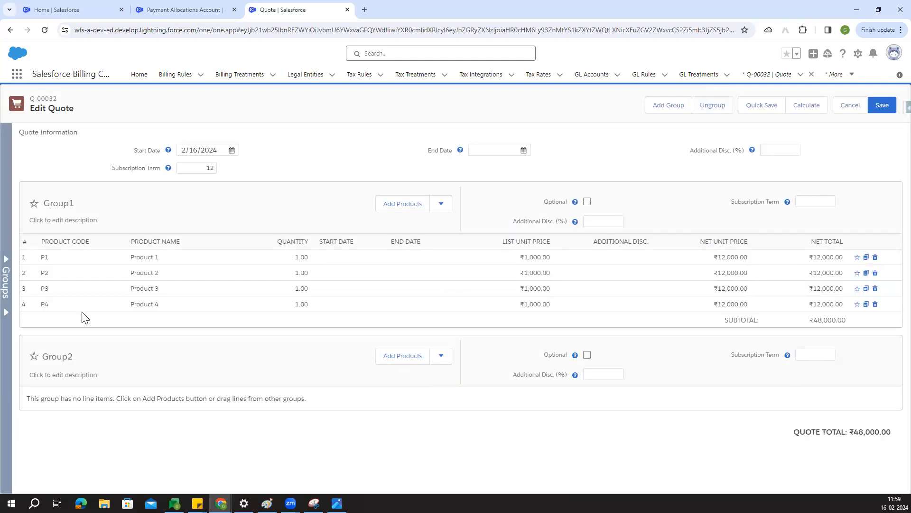
pyautogui.click(6, 286)
pyautogui.moveTo(199, 286); pyautogui.dragTo(37, 156)
pyautogui.moveTo(173, 290)
pyautogui.mouseDown()
pyautogui.moveTo(116, 270)
pyautogui.moveTo(31, 153)
pyautogui.mouseUp()
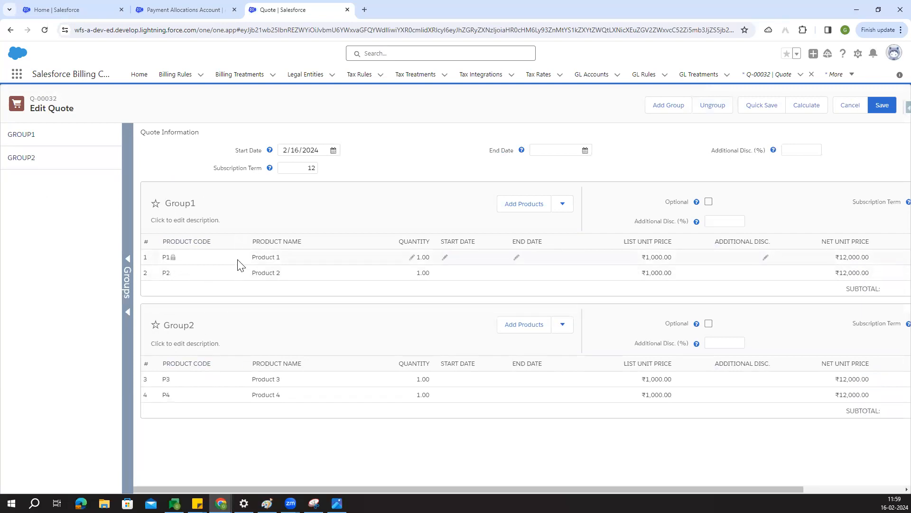
pyautogui.click(124, 292)
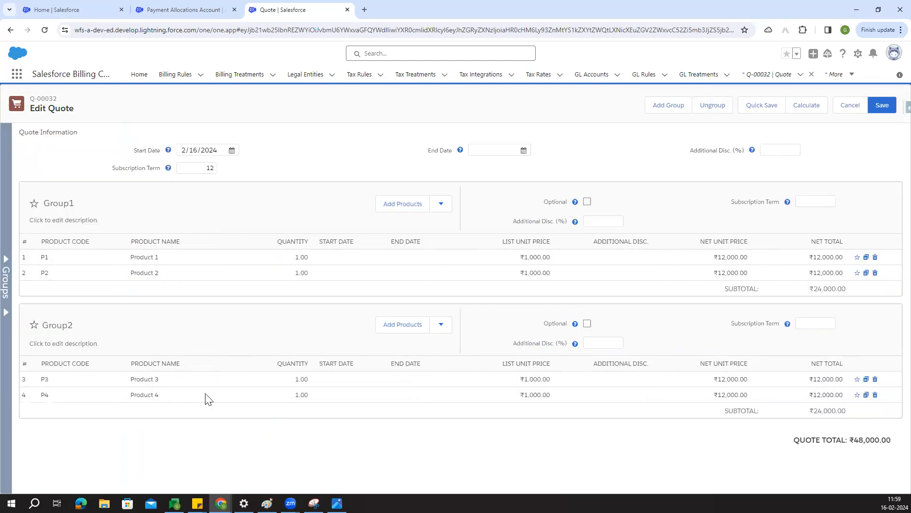
pyautogui.click(882, 106)
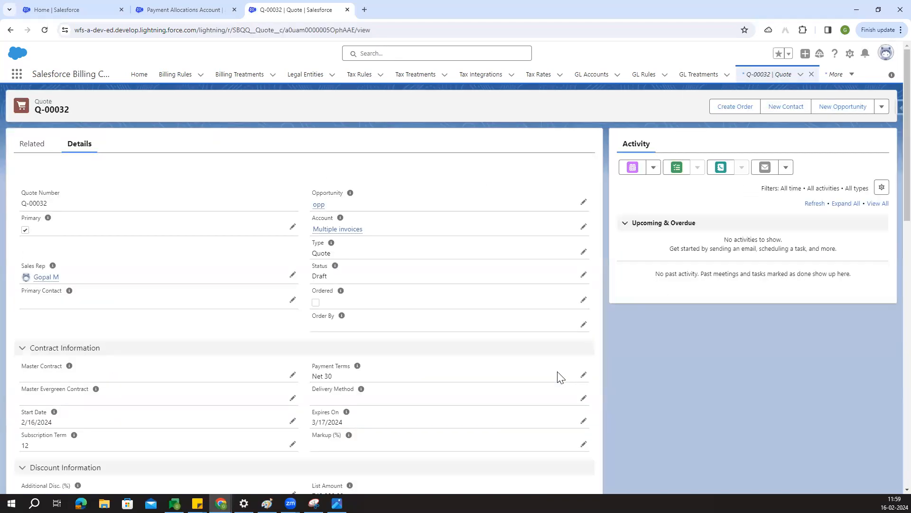
# Step: Set the quote's status to Approved and save it
pyautogui.click(584, 277)
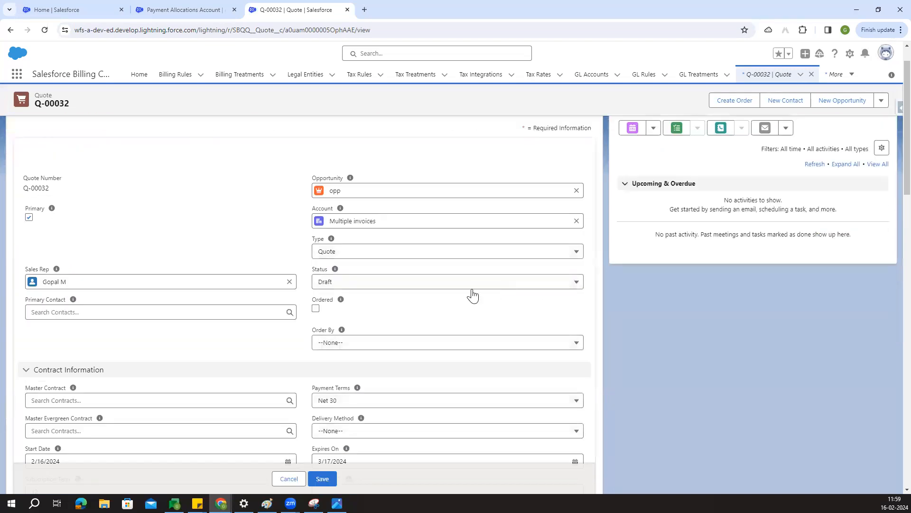
pyautogui.click(462, 284)
pyautogui.click(373, 351)
pyautogui.click(323, 479)
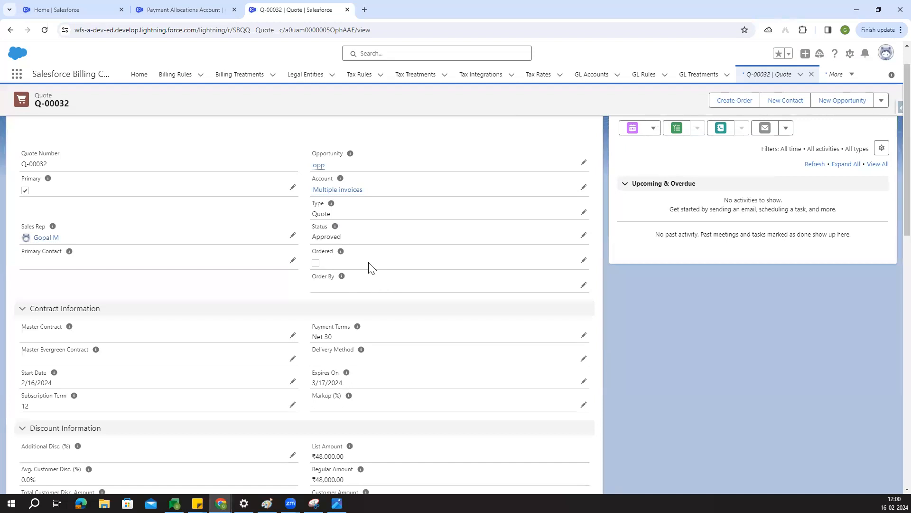
# Step: Show all data of the quote in Salesforce Inspector and filter its fields by "order"
pyautogui.click(898, 107)
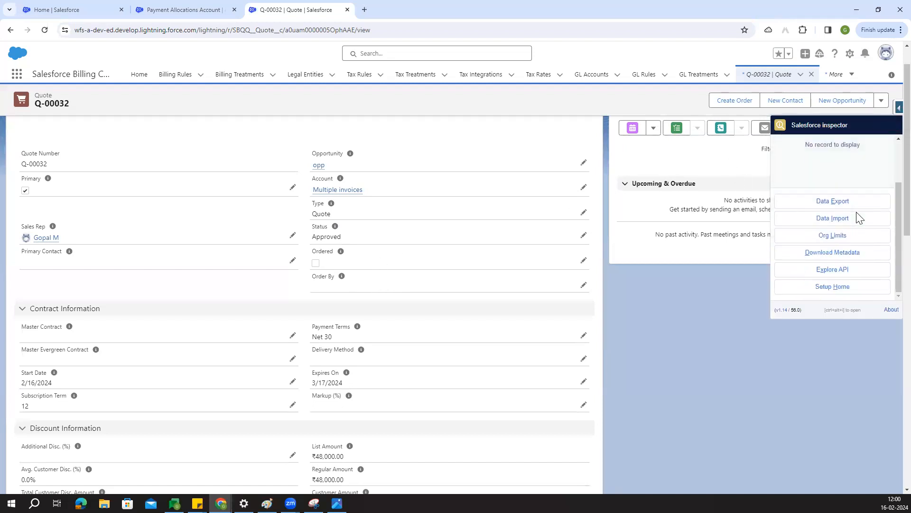
pyautogui.click(860, 236)
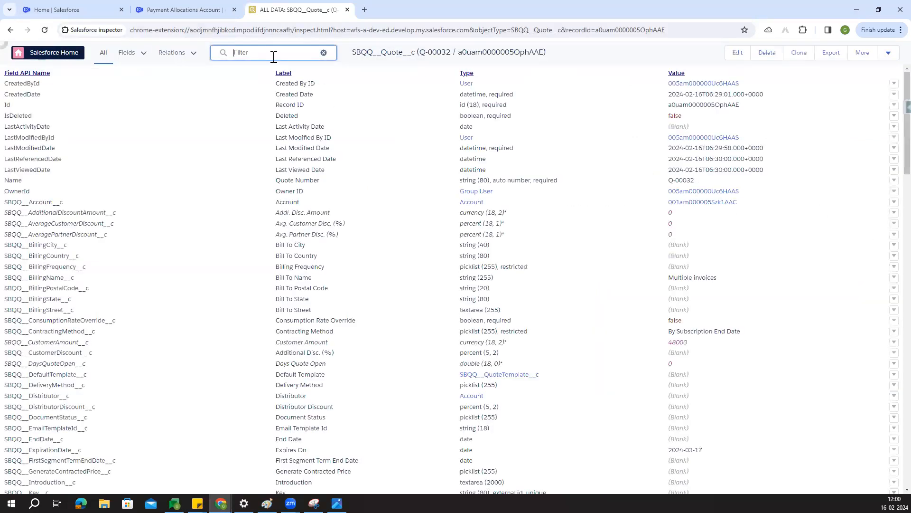
pyautogui.write('order')
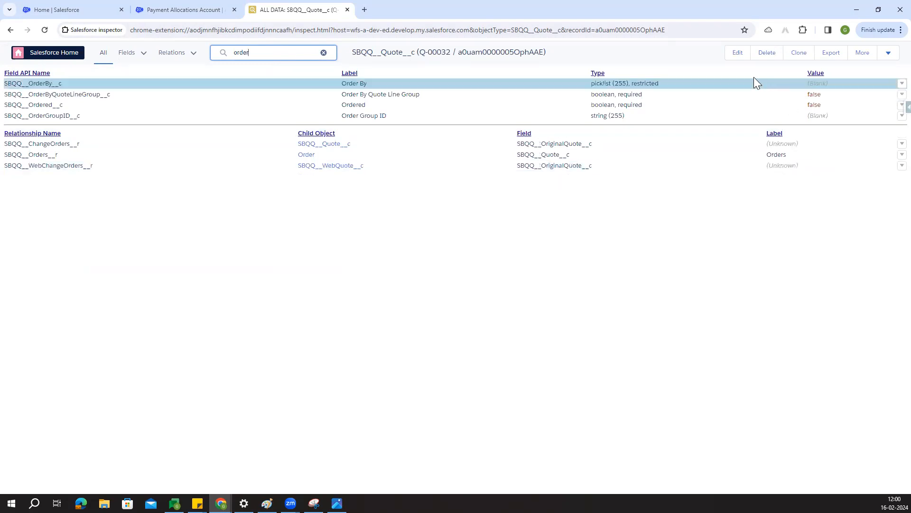
# Step: Set Order By Quote Line Group and Ordered to true in the quote's field data and save the changes
pyautogui.click(738, 52)
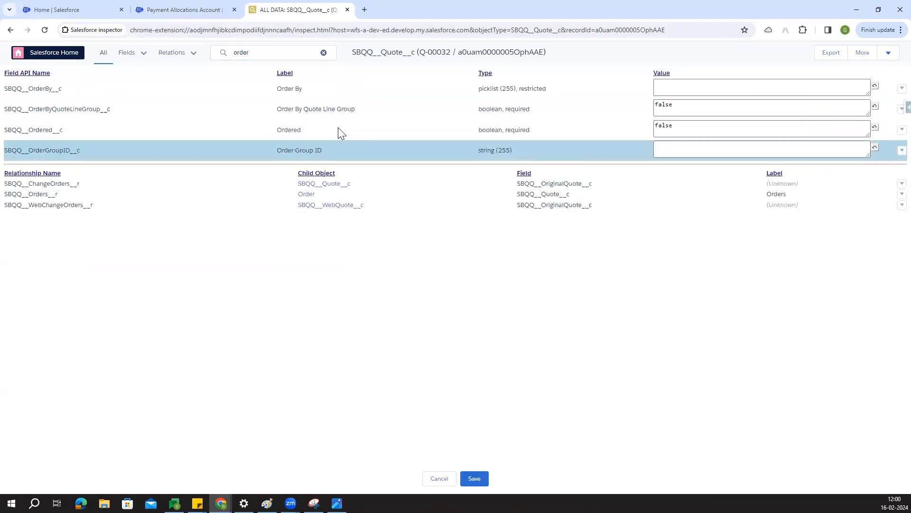
pyautogui.moveTo(689, 108); pyautogui.dragTo(625, 109)
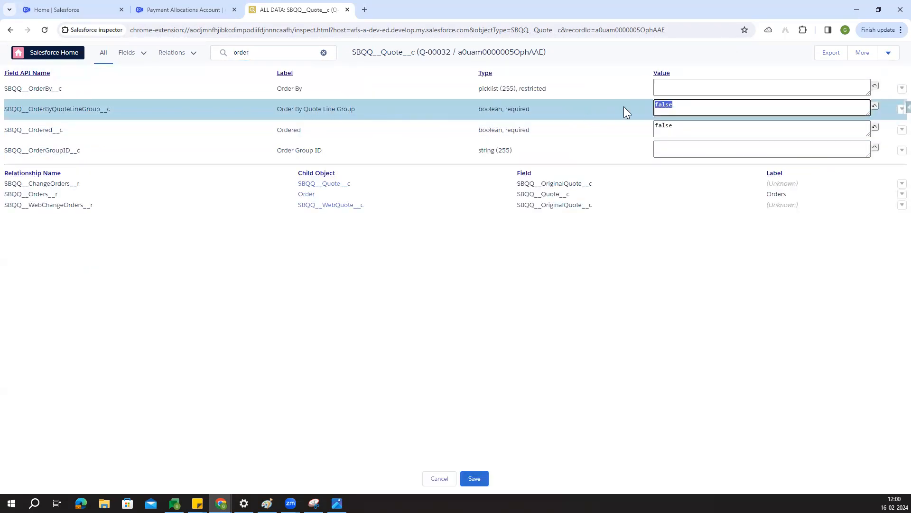
pyautogui.press('BackSpace')
pyautogui.write('true')
pyautogui.moveTo(696, 128); pyautogui.dragTo(619, 123)
pyautogui.press('BackSpace')
pyautogui.write('true')
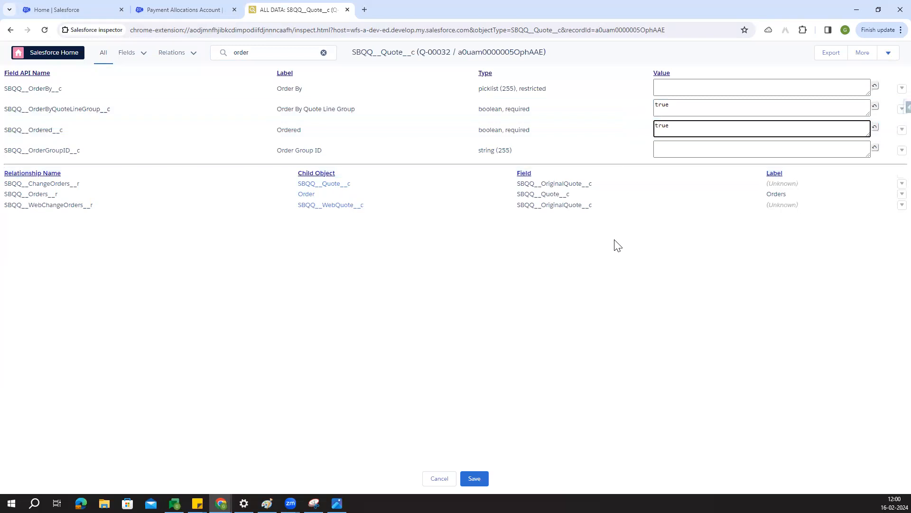
pyautogui.moveTo(277, 110); pyautogui.dragTo(357, 105)
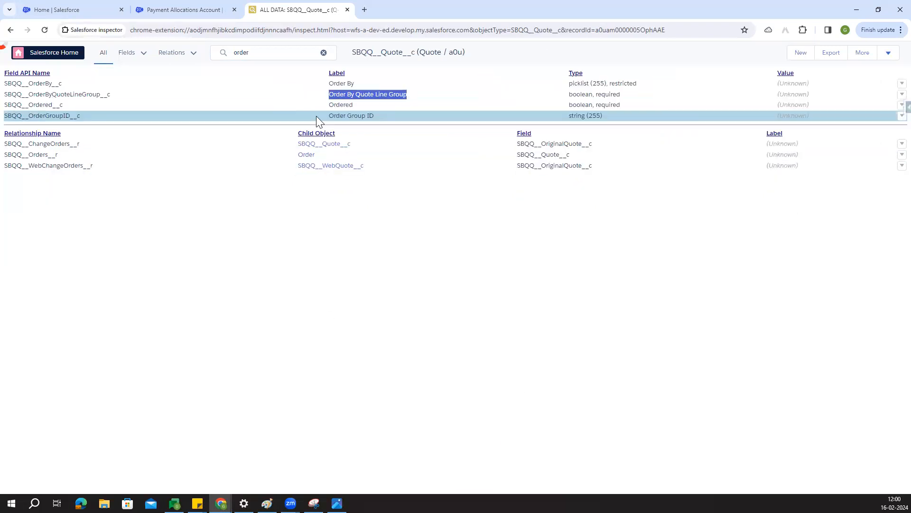
# Step: Return to the quote record and open its two related orders in separate browser tabs
pyautogui.click(11, 31)
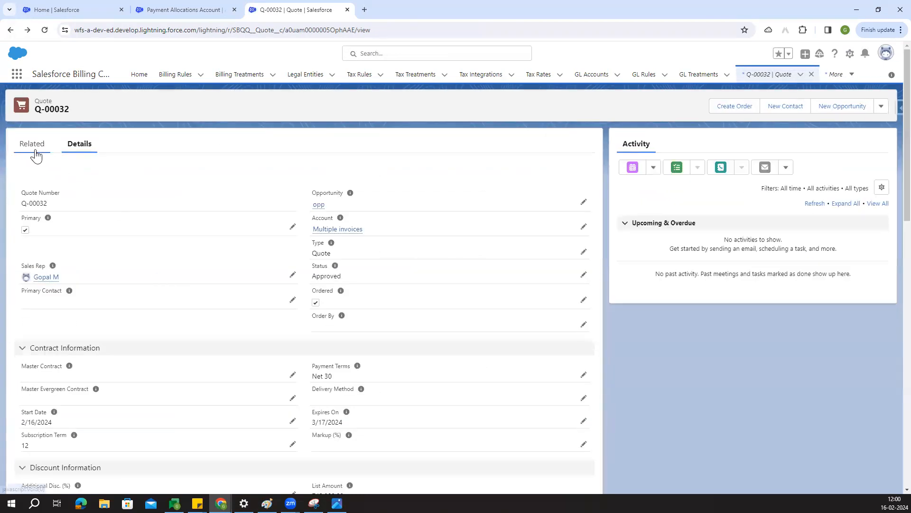
pyautogui.click(34, 151)
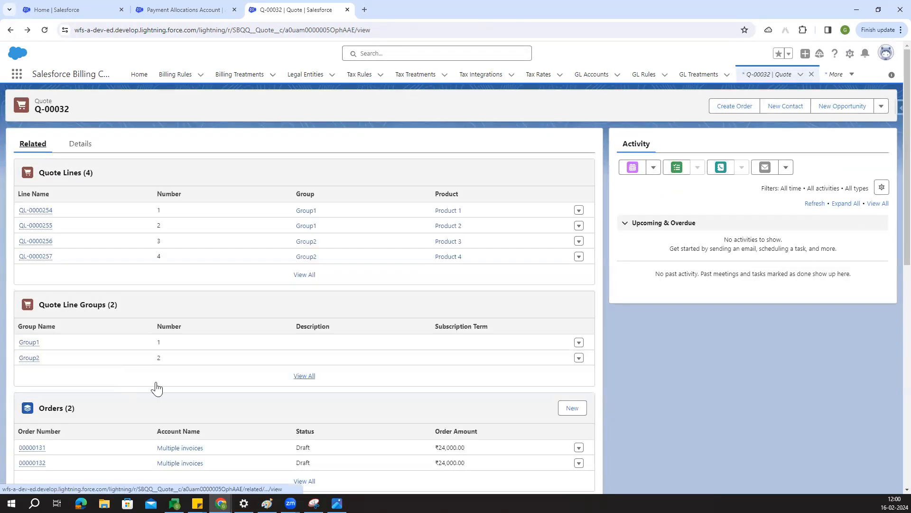
pyautogui.scroll(-3, 181, 370)
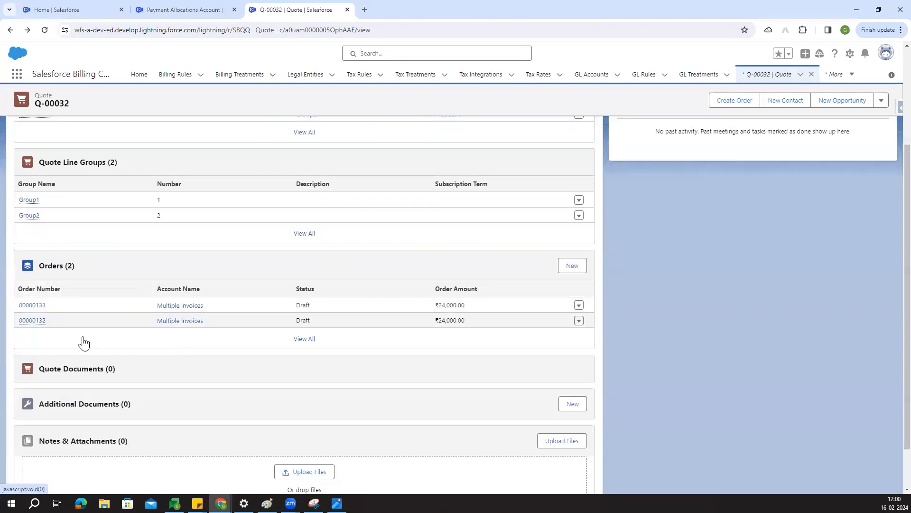
pyautogui.keyDown('ctrl'); pyautogui.click(33, 306); pyautogui.keyUp('ctrl')
pyautogui.keyDown('ctrl'); pyautogui.click(32, 320); pyautogui.keyUp('ctrl')
# Step: Change the status of both orders from the quote to Activated
pyautogui.click(413, 6)
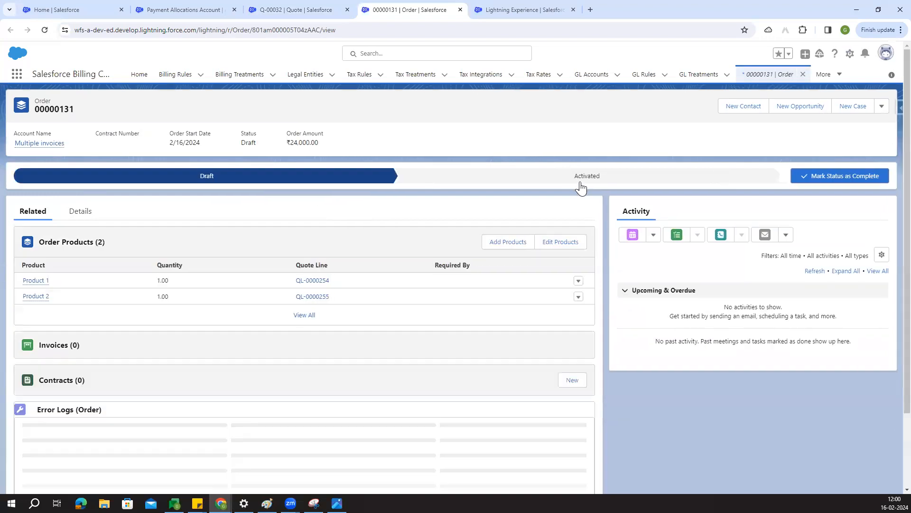
pyautogui.click(580, 184)
pyautogui.click(837, 179)
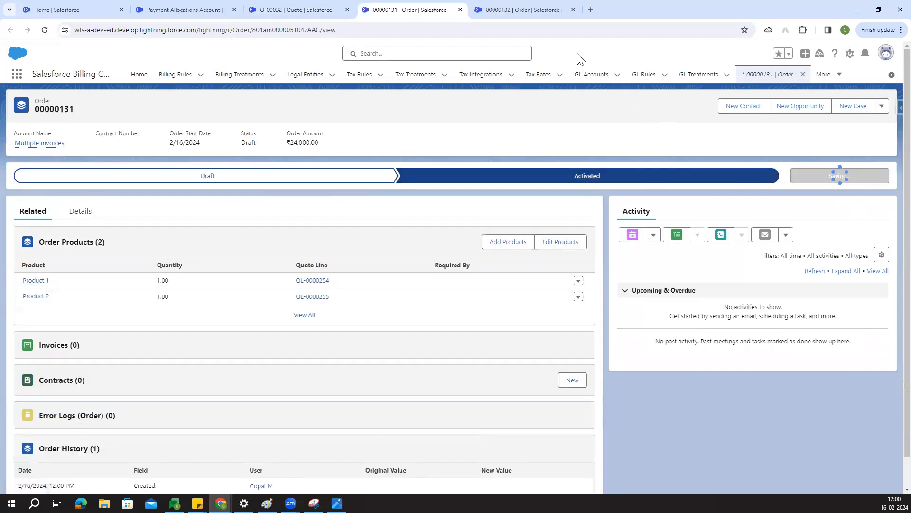
pyautogui.click(517, 5)
pyautogui.click(600, 179)
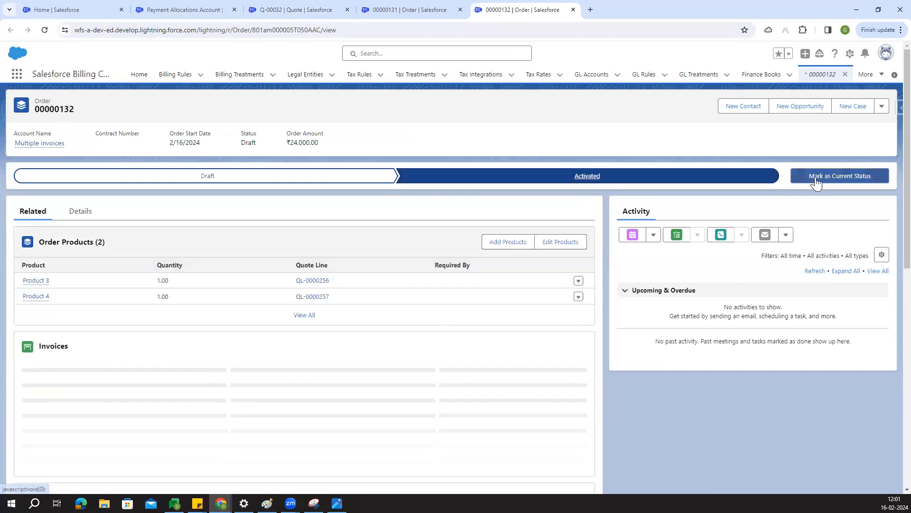
pyautogui.click(814, 175)
# Step: Enable Bill Now on the order containing Product 1 and Product 2 and save it
pyautogui.click(410, 7)
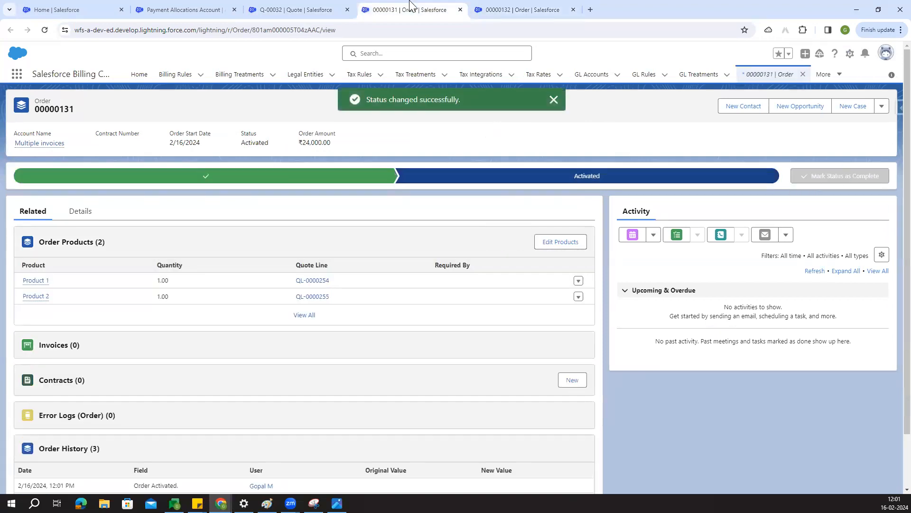
pyautogui.click(78, 213)
pyautogui.click(34, 214)
pyautogui.scroll(-1, 90, 342)
pyautogui.click(517, 8)
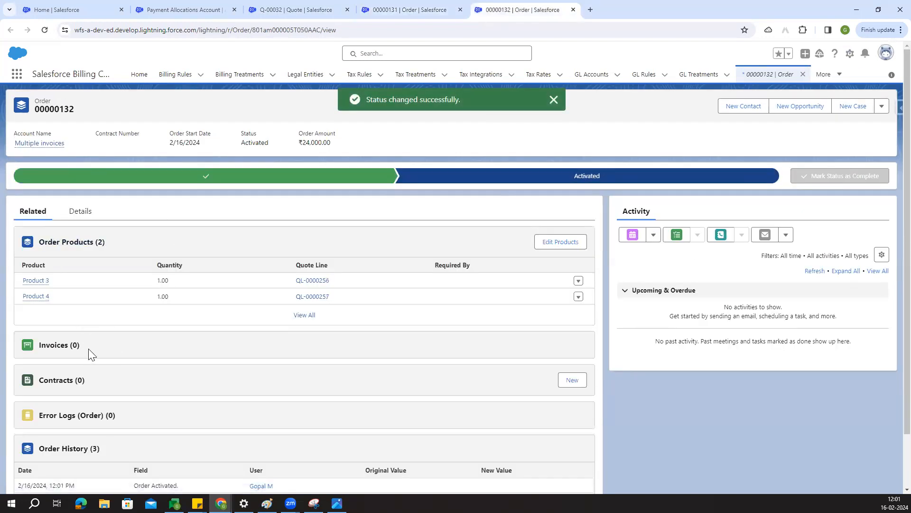
pyautogui.click(78, 211)
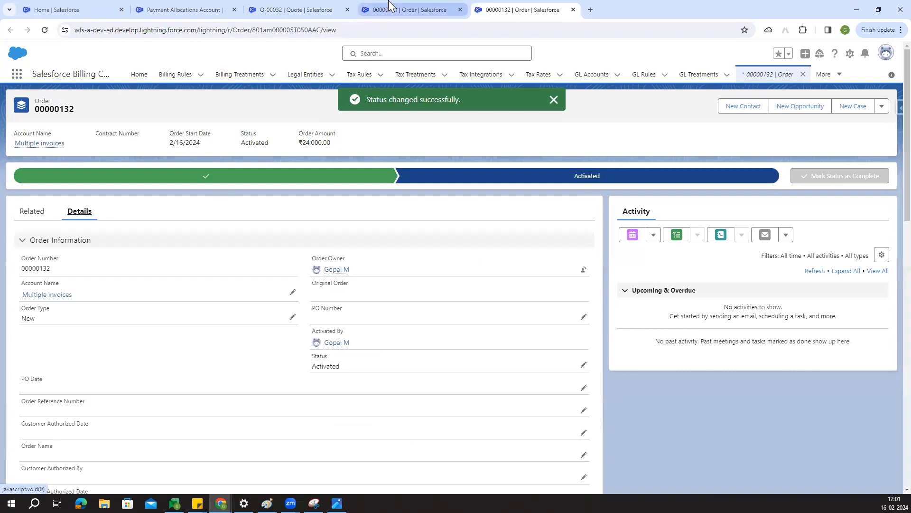
pyautogui.click(408, 9)
pyautogui.click(84, 153)
pyautogui.scroll(-10, 256, 266)
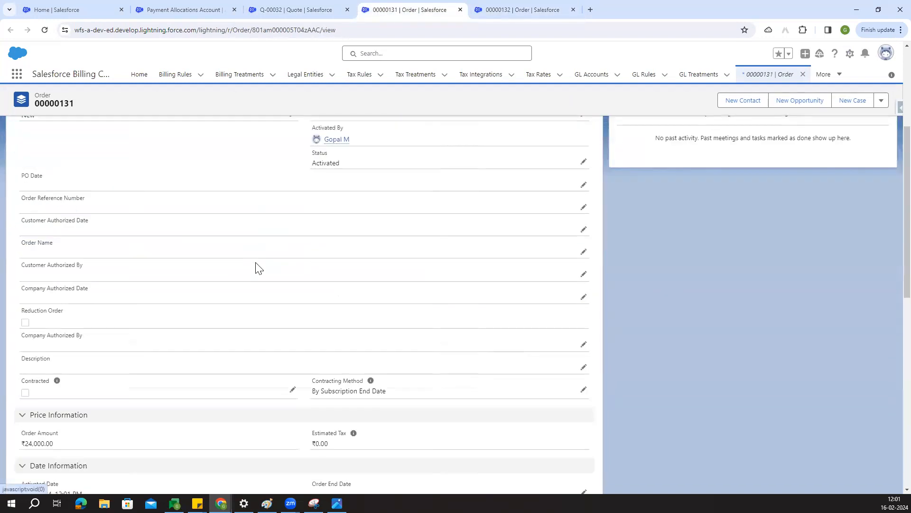
pyautogui.scroll(-1, 531, 357)
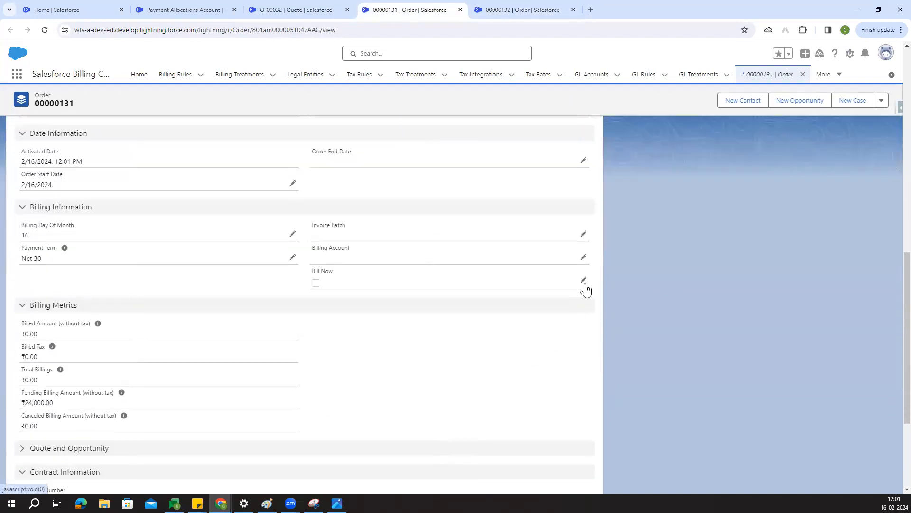
pyautogui.click(584, 283)
pyautogui.click(315, 290)
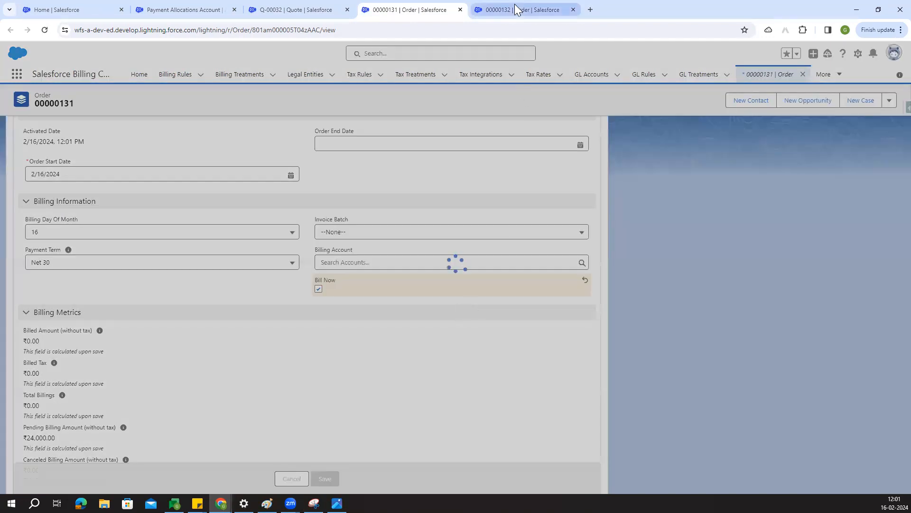
# Step: Enable Bill Now on the order containing Product 3 and Product 4 and save it
pyautogui.click(514, 4)
pyautogui.scroll(-8, 346, 291)
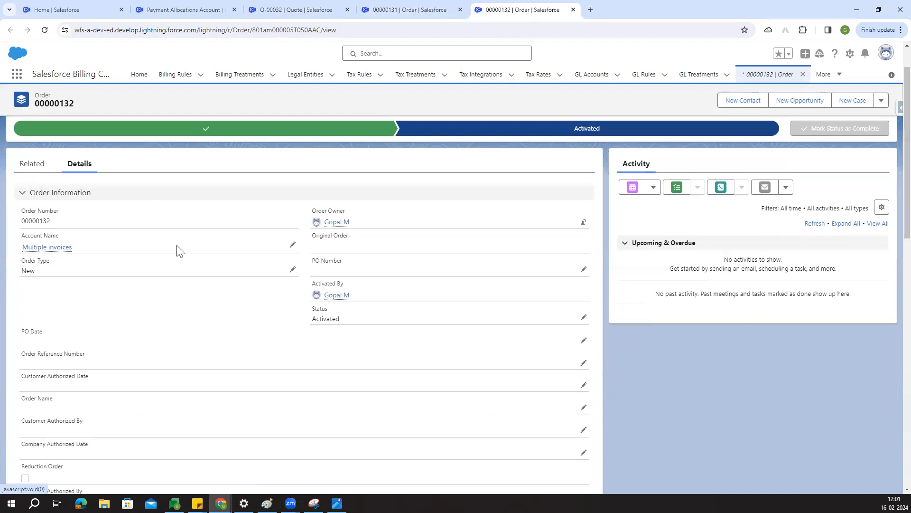
pyautogui.scroll(-3, 584, 345)
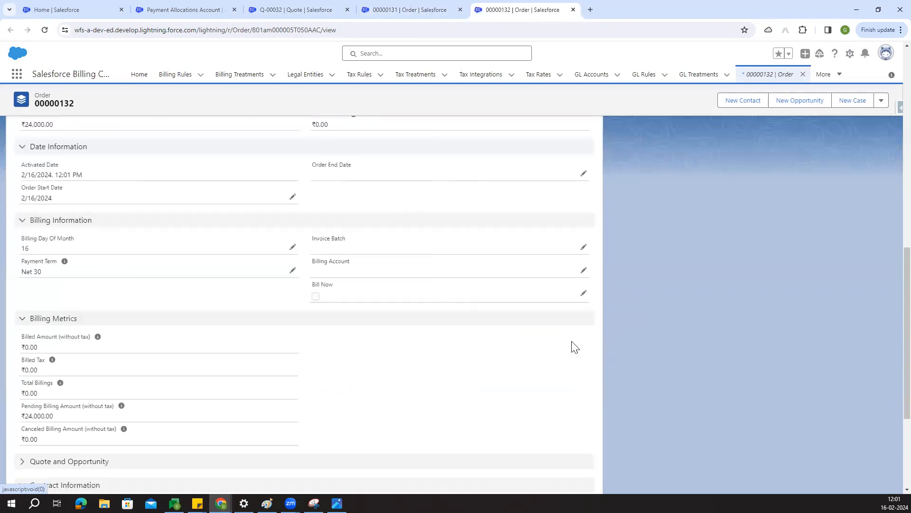
pyautogui.click(584, 293)
pyautogui.click(316, 300)
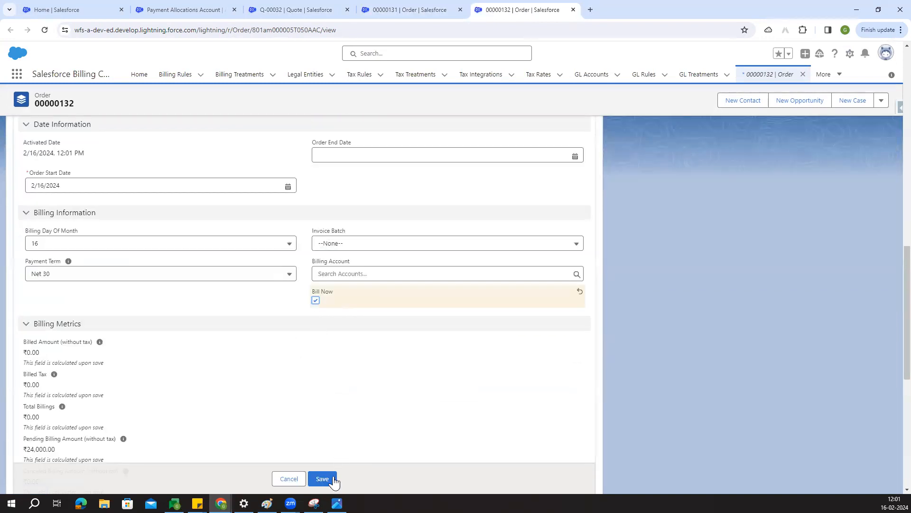
pyautogui.click(323, 478)
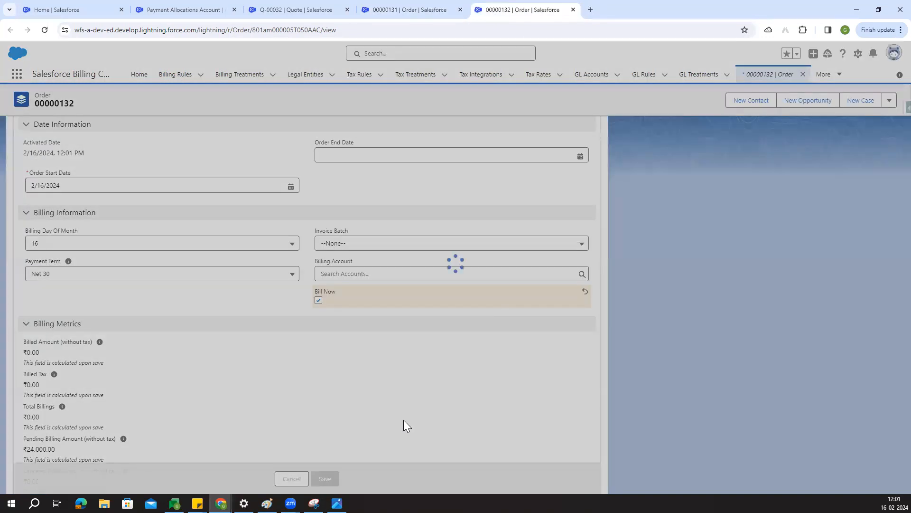
# Step: Check the related invoices on each of the two activated orders
pyautogui.click(417, 10)
pyautogui.scroll(6, 51, 143)
pyautogui.scroll(5, 48, 167)
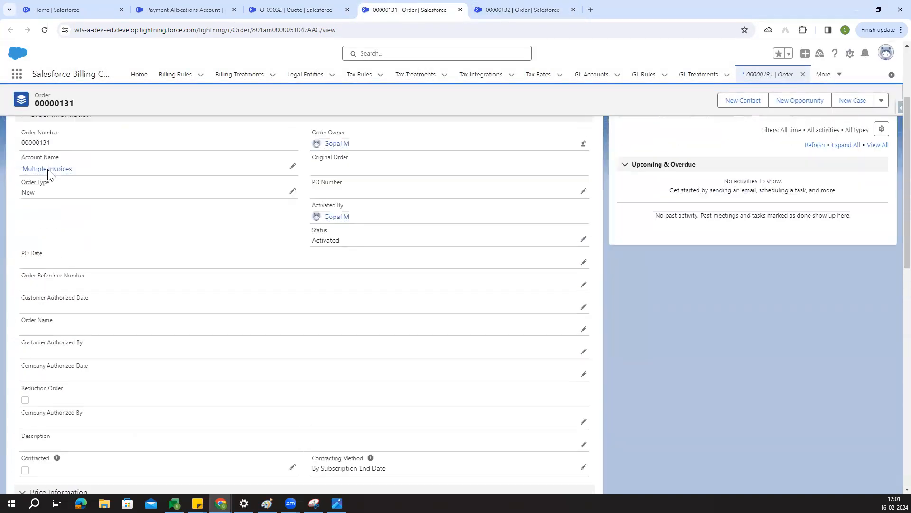
pyautogui.click(42, 167)
pyautogui.scroll(-1, 85, 303)
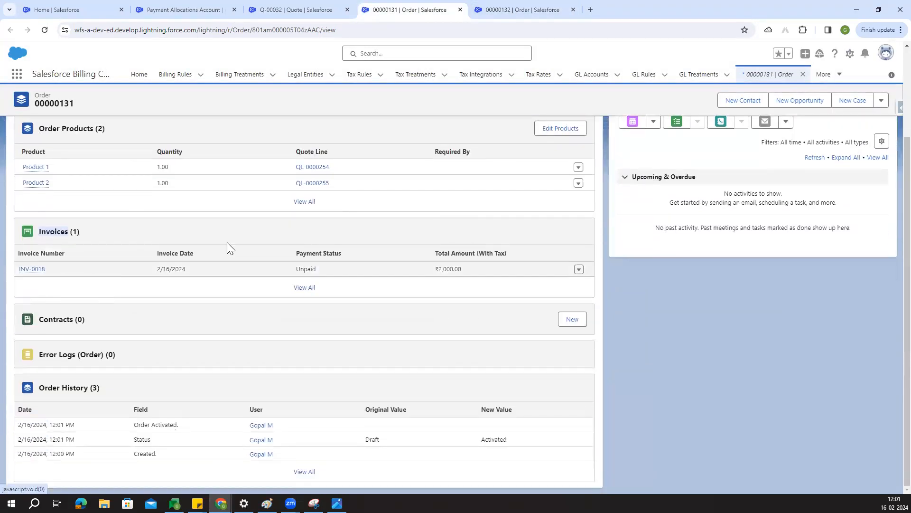
pyautogui.click(541, 7)
pyautogui.scroll(10, 142, 185)
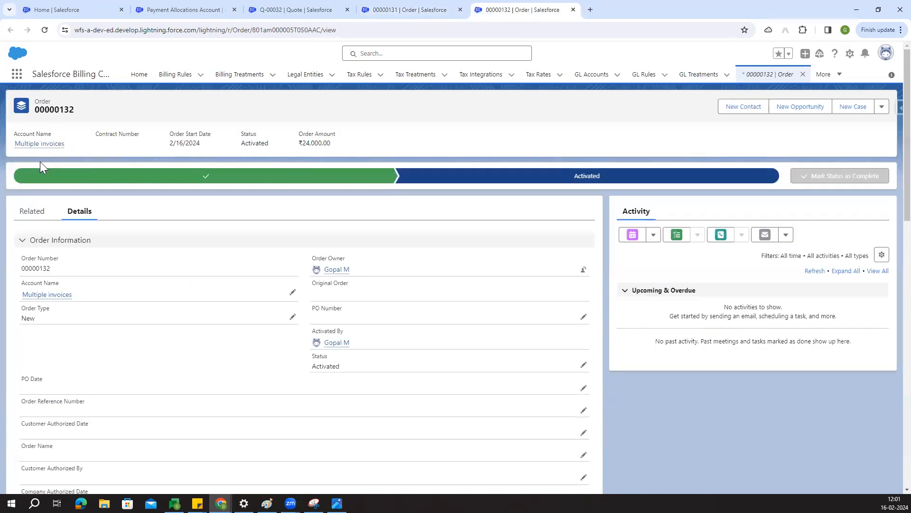
pyautogui.click(31, 210)
pyautogui.scroll(-1, 72, 283)
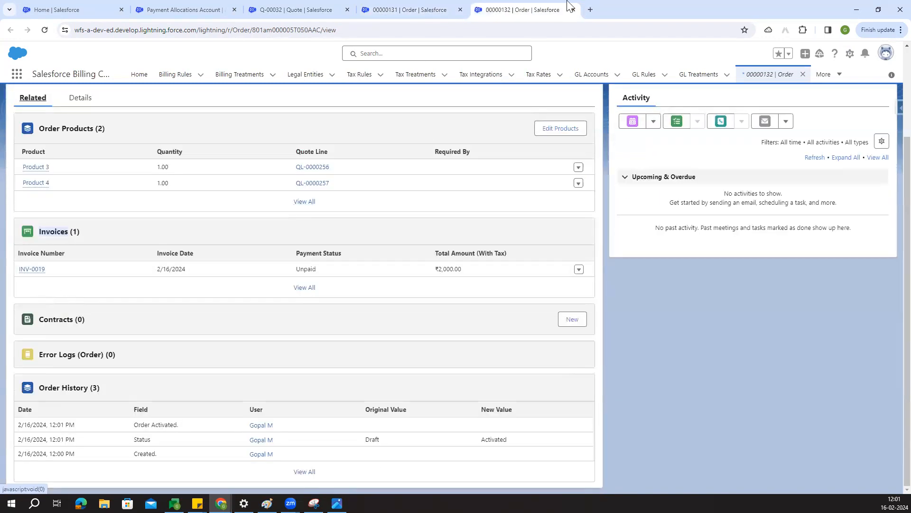
# Step: Close both order pages and return to the quote record
pyautogui.click(429, 7)
pyautogui.hotkey('ctrl', 'w')
pyautogui.hotkey('ctrl', 'w')
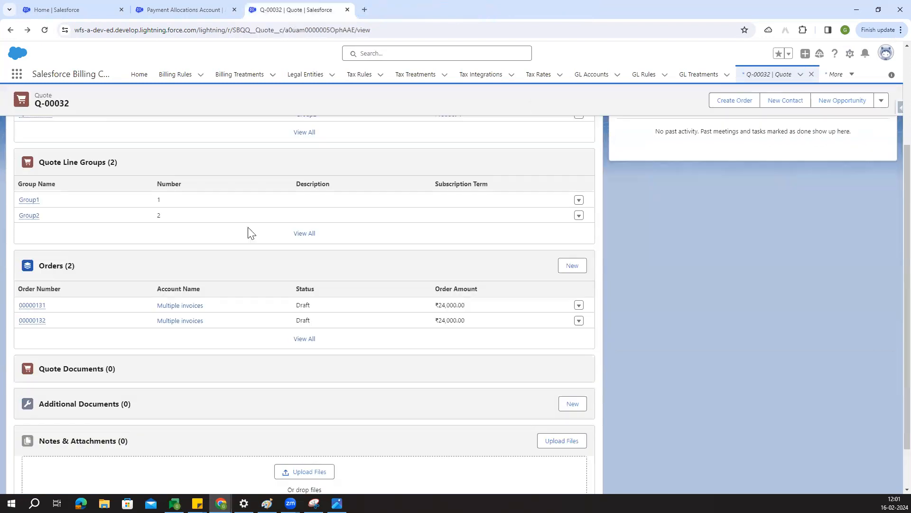
pyautogui.scroll(3, 264, 205)
pyautogui.click(216, 5)
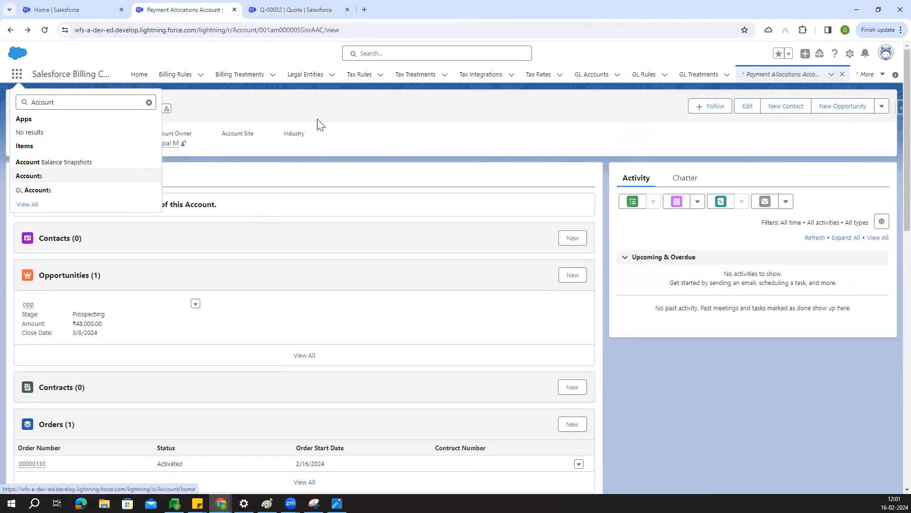
pyautogui.click(268, 6)
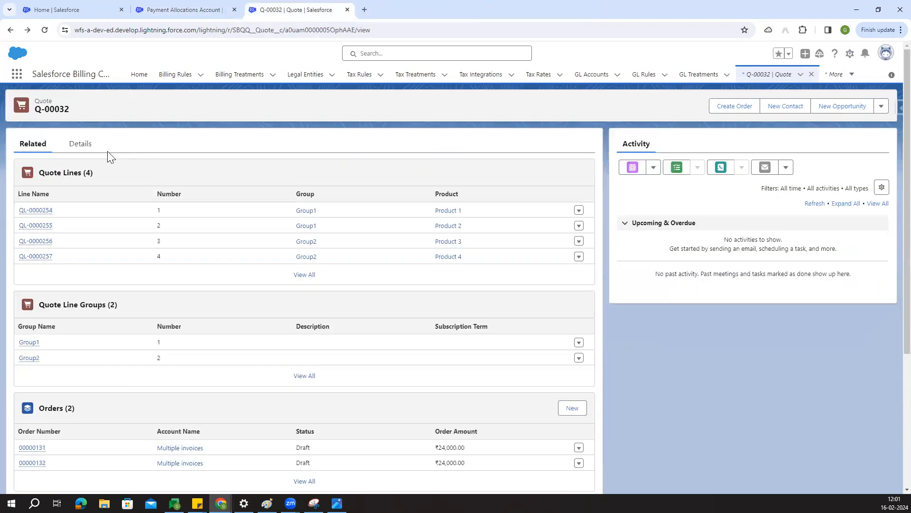
# Step: Open the Multiple invoices account from the quote's details and review its related orders, invoices and payments
pyautogui.click(80, 144)
pyautogui.click(343, 232)
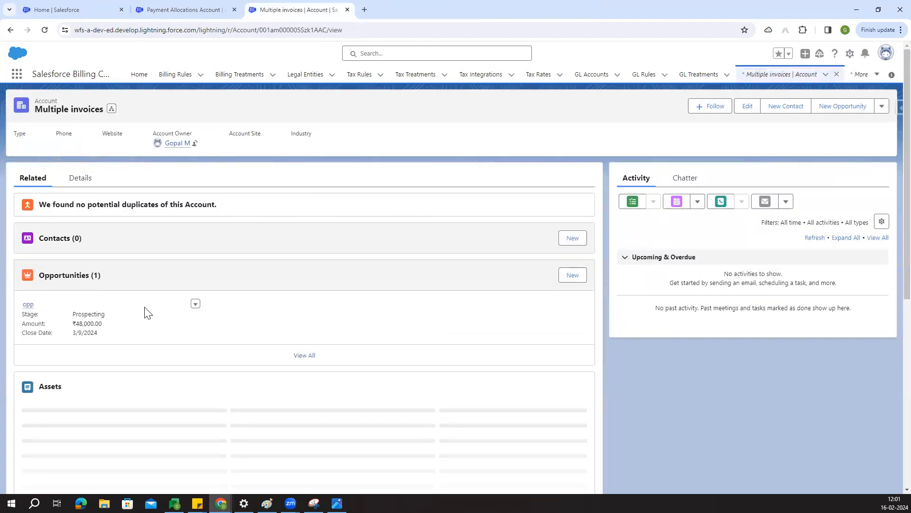
pyautogui.scroll(-4, 144, 312)
pyautogui.scroll(-3, 143, 296)
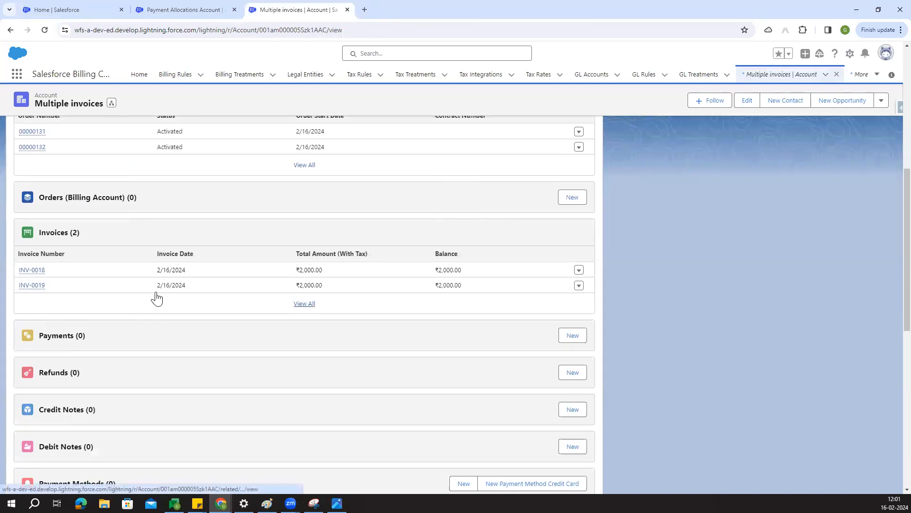
pyautogui.scroll(-1, 95, 266)
pyautogui.scroll(7, 76, 166)
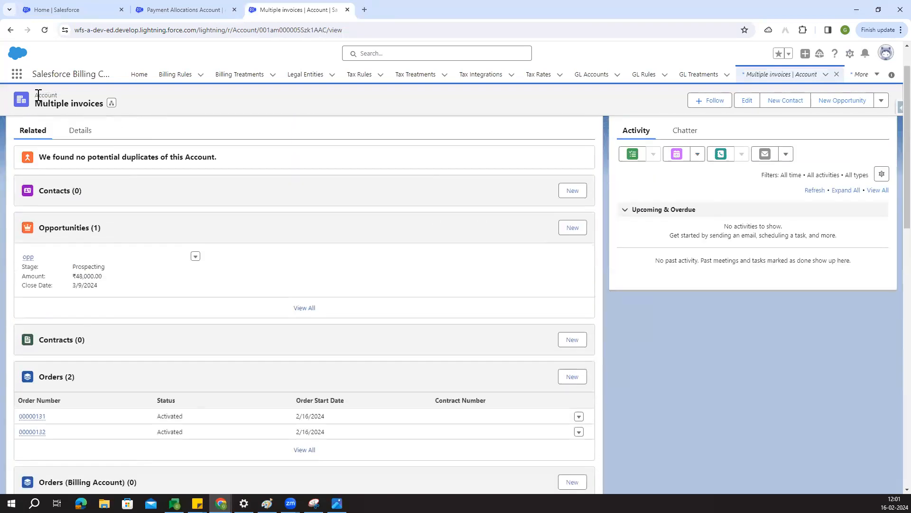
# Step: Open both related invoices of the Multiple invoices account in separate browser tabs
pyautogui.scroll(-4, 108, 321)
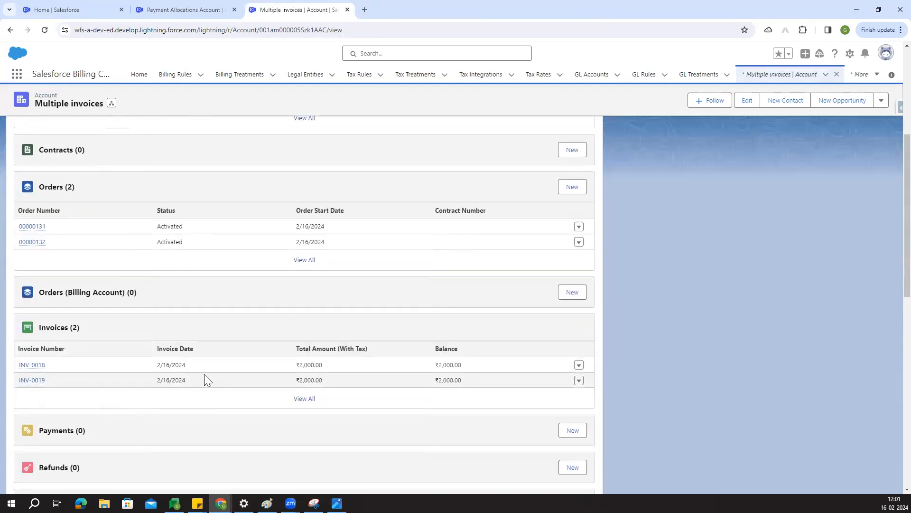
pyautogui.scroll(-2, 214, 376)
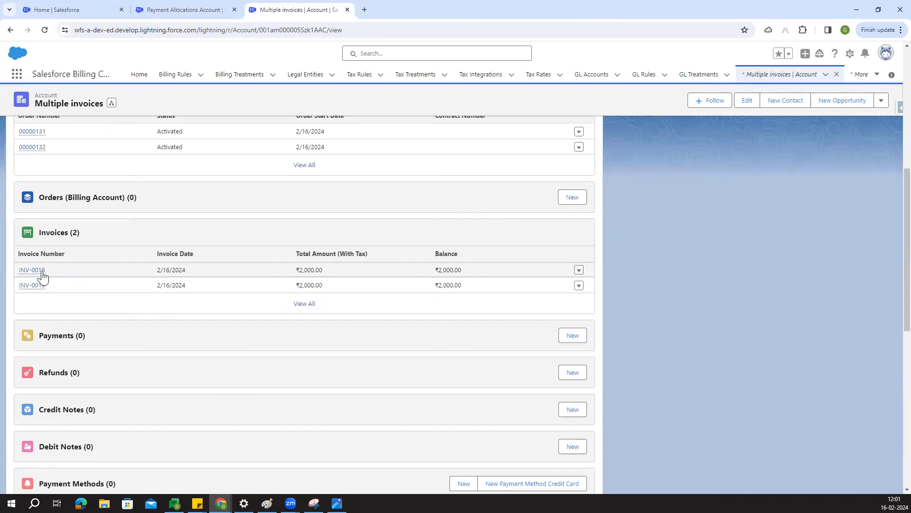
pyautogui.moveTo(42, 274)
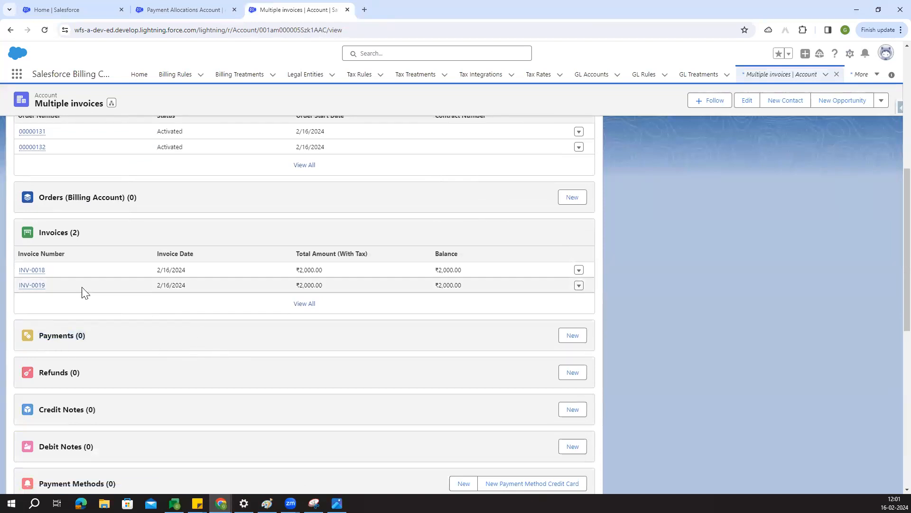
pyautogui.middleClick(32, 271)
pyautogui.middleClick(32, 285)
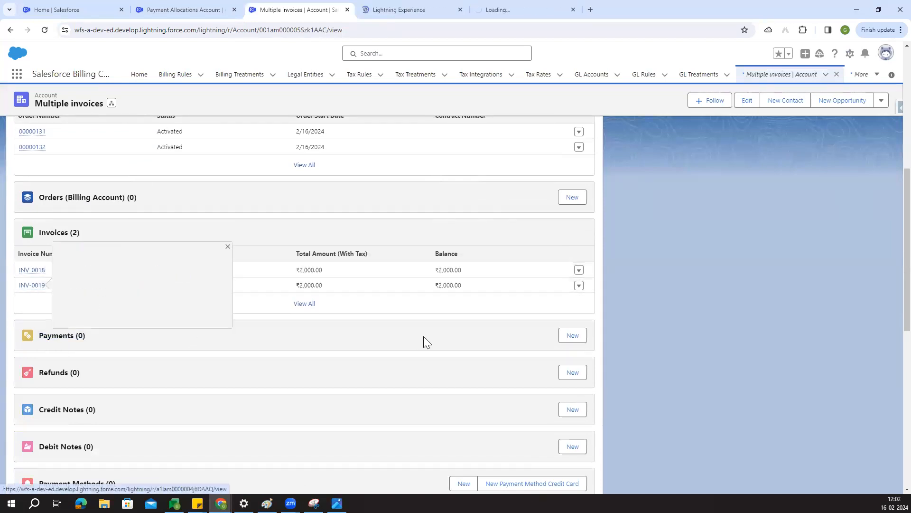
# Step: On the first invoice, set the Tax Status to Completed and clear the Tax Error Message
pyautogui.click(386, 4)
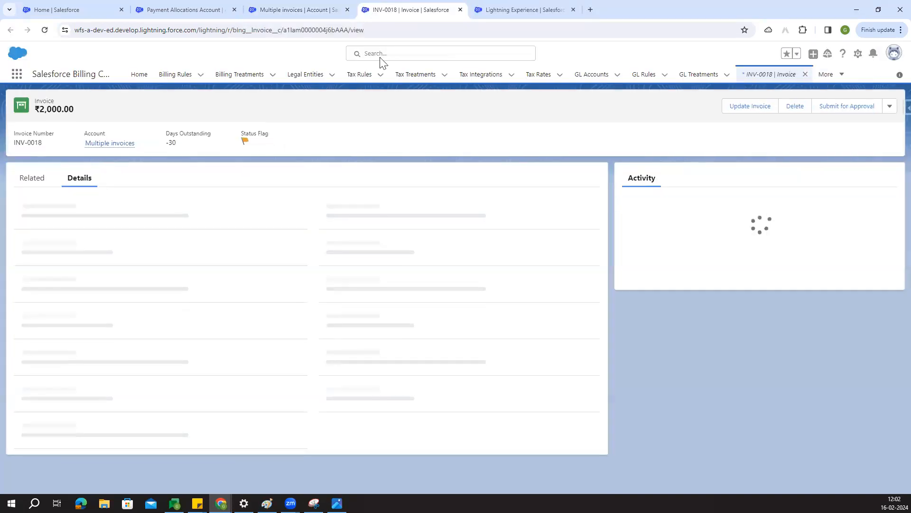
pyautogui.scroll(-15, 245, 278)
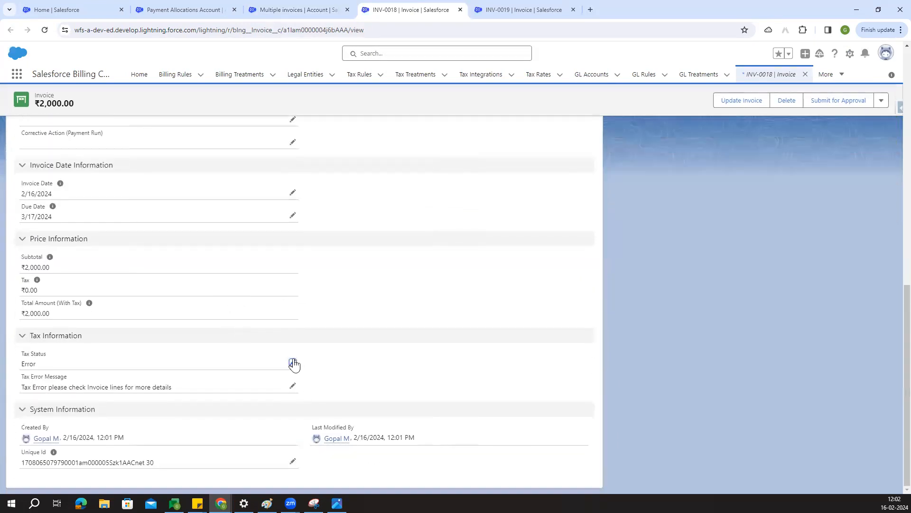
pyautogui.click(294, 364)
pyautogui.click(163, 369)
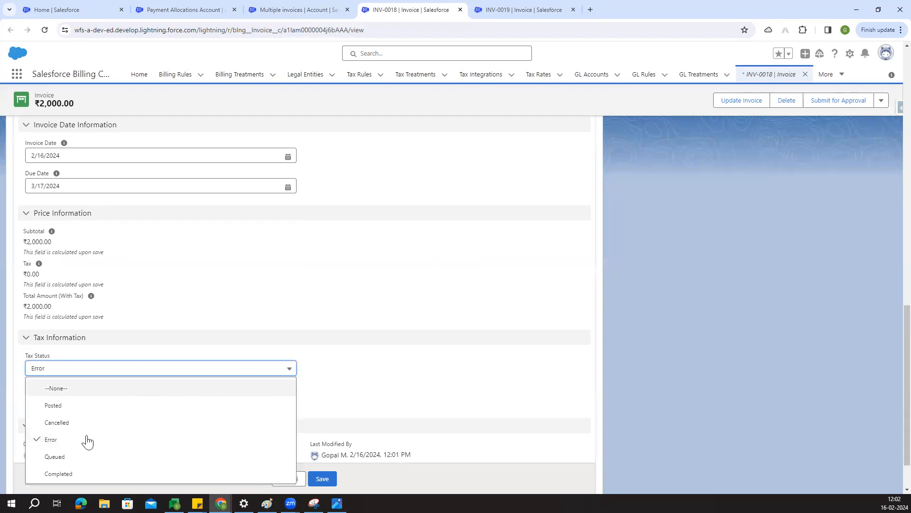
pyautogui.click(82, 473)
pyautogui.moveTo(183, 399); pyautogui.dragTo(29, 399)
pyautogui.press('BackSpace')
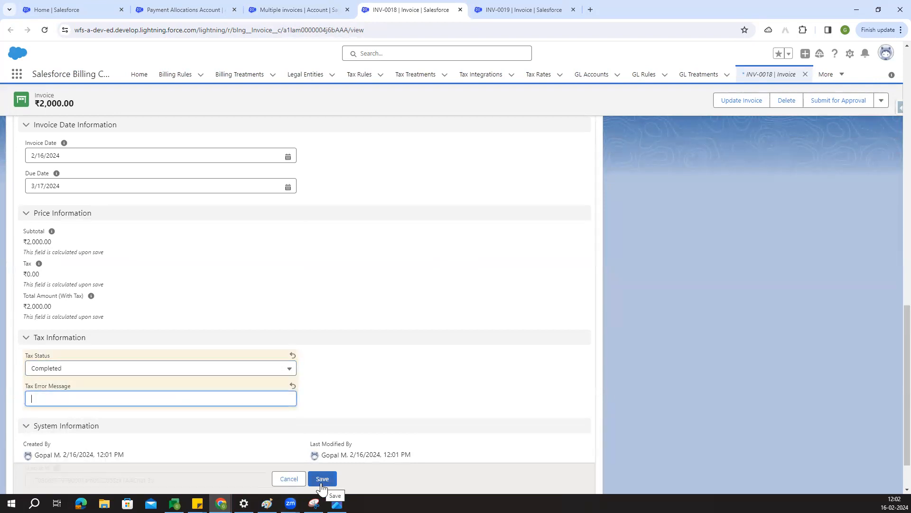
# Step: Set the first invoice's Status to Posted and save the record
pyautogui.scroll(13, 172, 308)
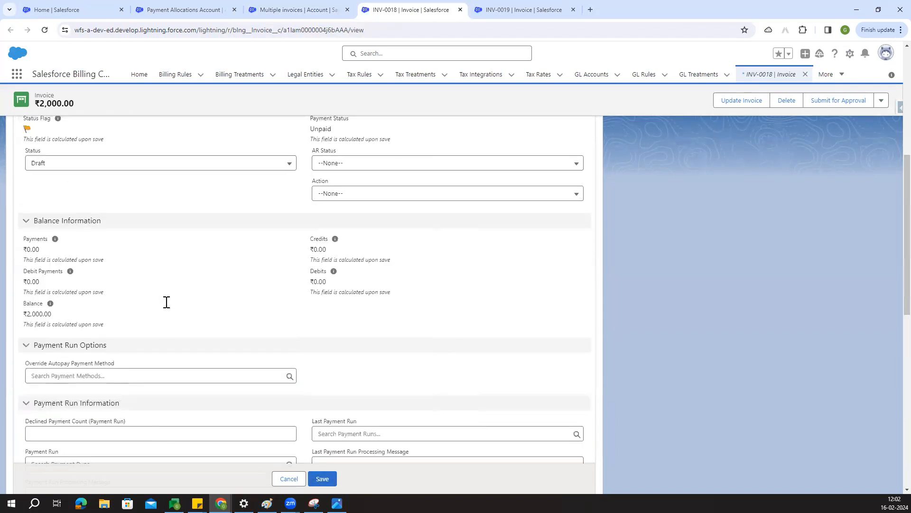
pyautogui.click(85, 265)
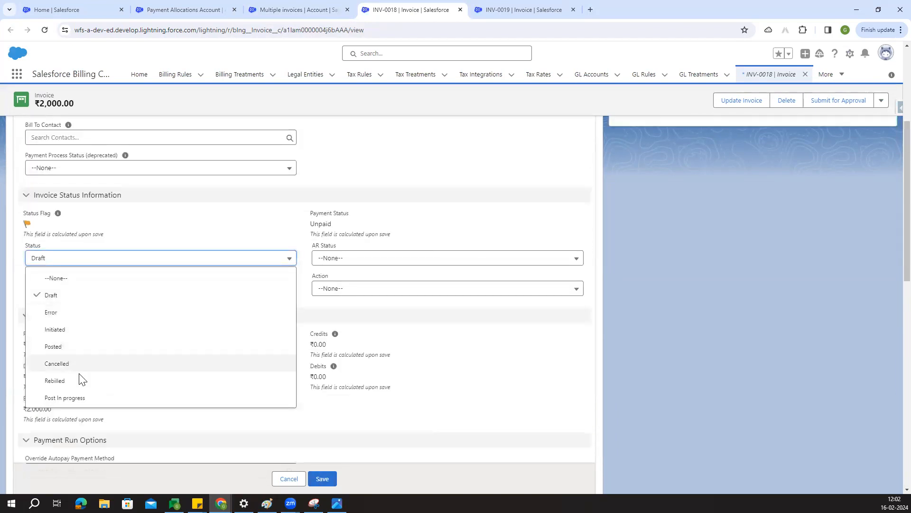
pyautogui.click(69, 346)
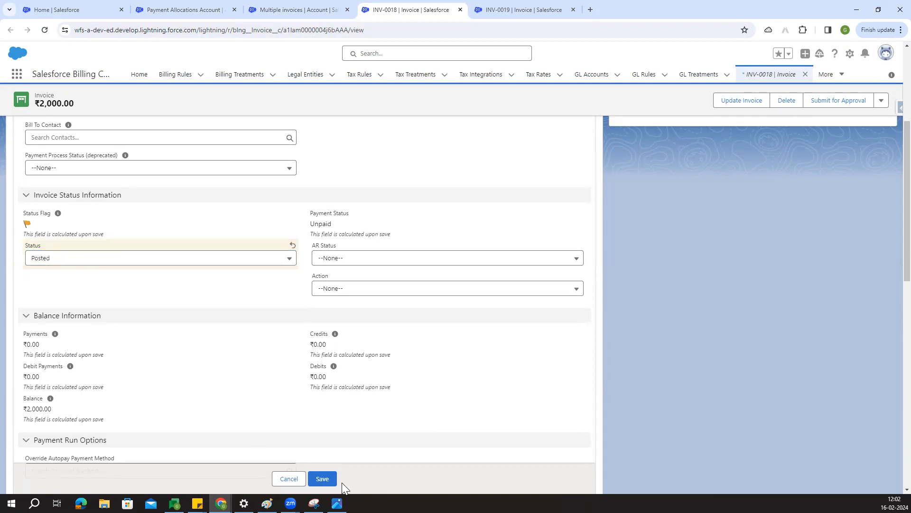
# Step: On the second invoice, set the Tax Status to Completed and clear the Tax Error Message
pyautogui.click(560, 7)
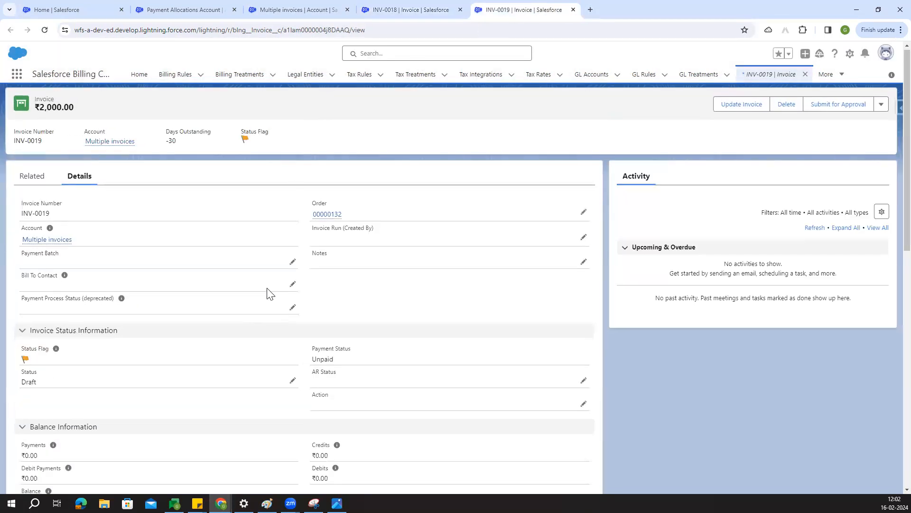
pyautogui.scroll(-15, 278, 350)
pyautogui.click(293, 362)
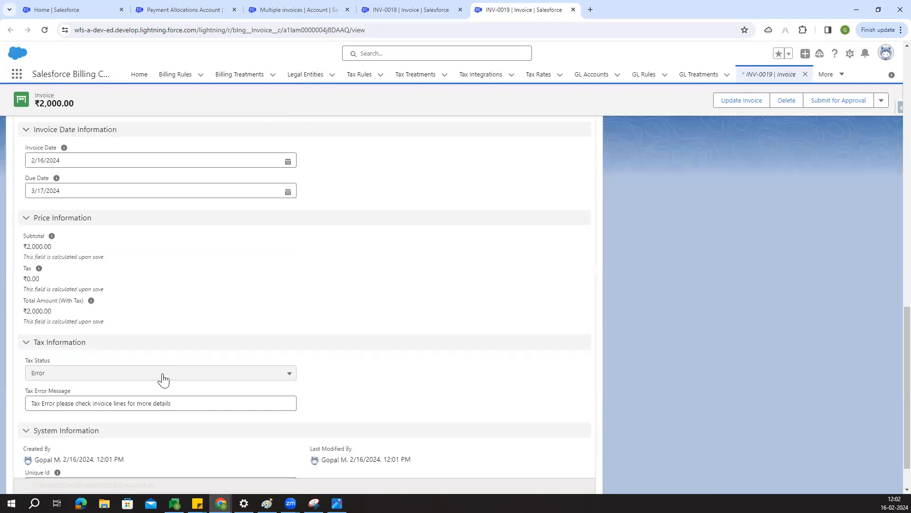
pyautogui.click(161, 375)
pyautogui.click(157, 378)
pyautogui.click(83, 375)
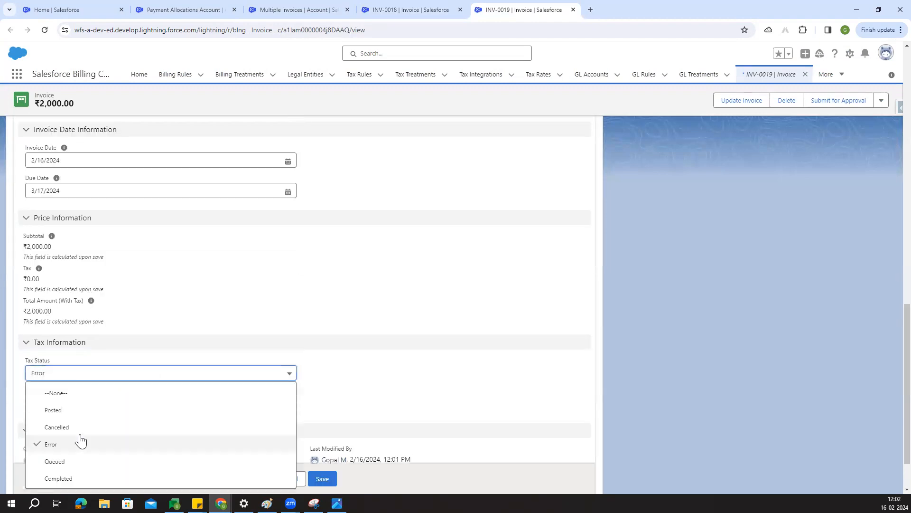
pyautogui.click(71, 477)
pyautogui.moveTo(127, 403); pyautogui.dragTo(171, 404)
pyautogui.hotkey('ctrl', 'a')
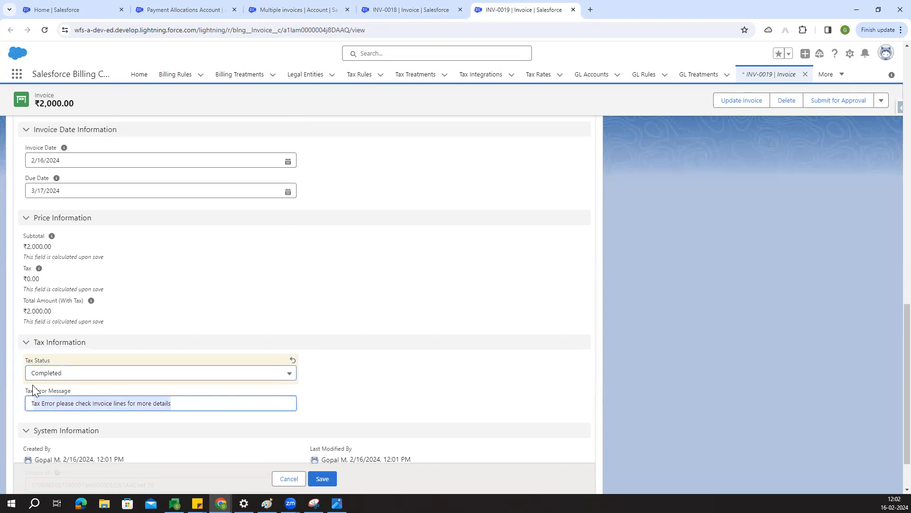
pyautogui.press('BackSpace')
# Step: Set the second invoice's Status to Posted and save the record
pyautogui.scroll(4, 137, 306)
pyautogui.scroll(7, 137, 305)
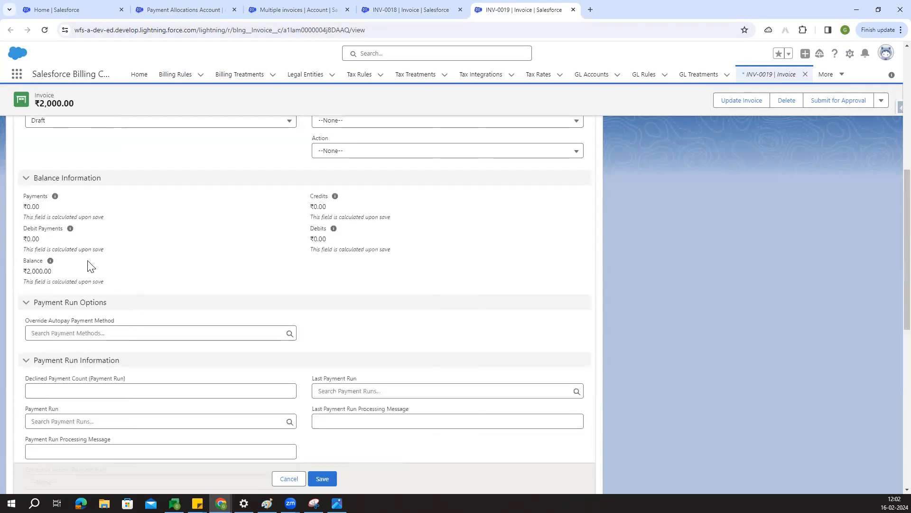
pyautogui.click(57, 311)
pyautogui.click(53, 399)
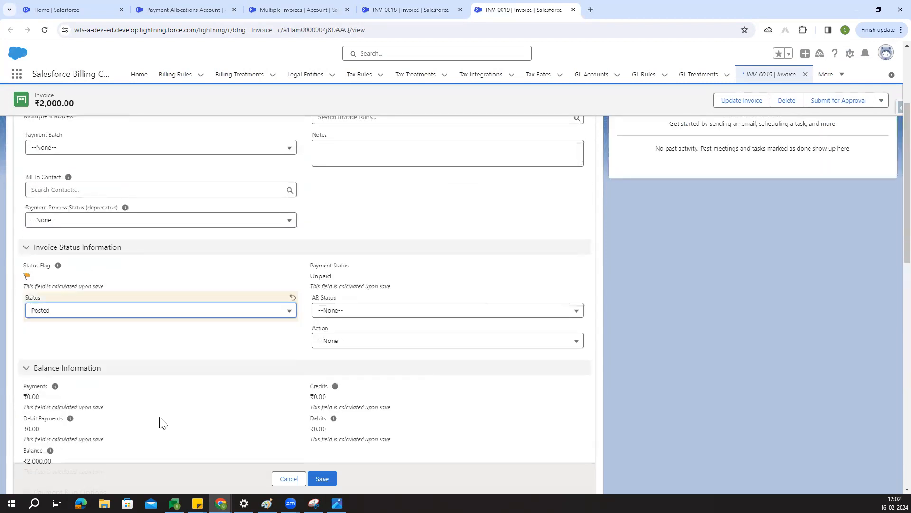
pyautogui.click(321, 479)
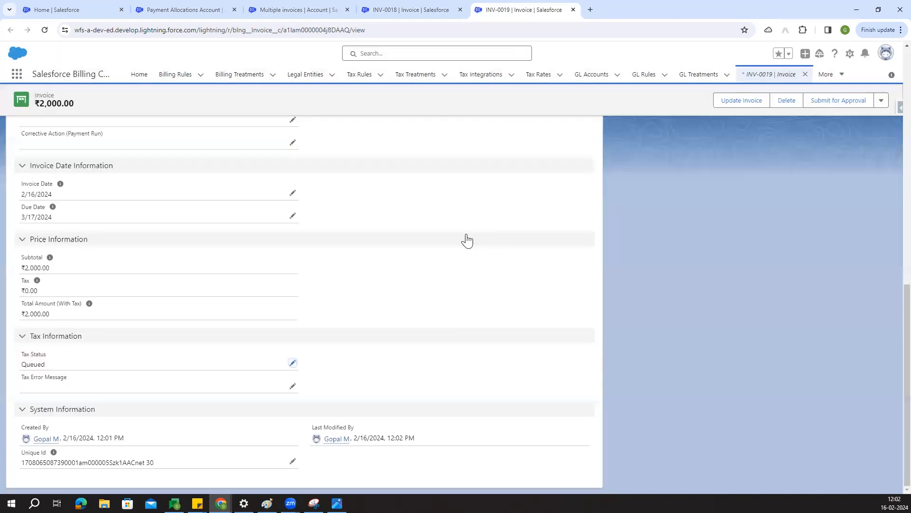
# Step: Check the posting status and balance on the two invoice records, refreshing the first one
pyautogui.click(427, 10)
pyautogui.scroll(10, 115, 295)
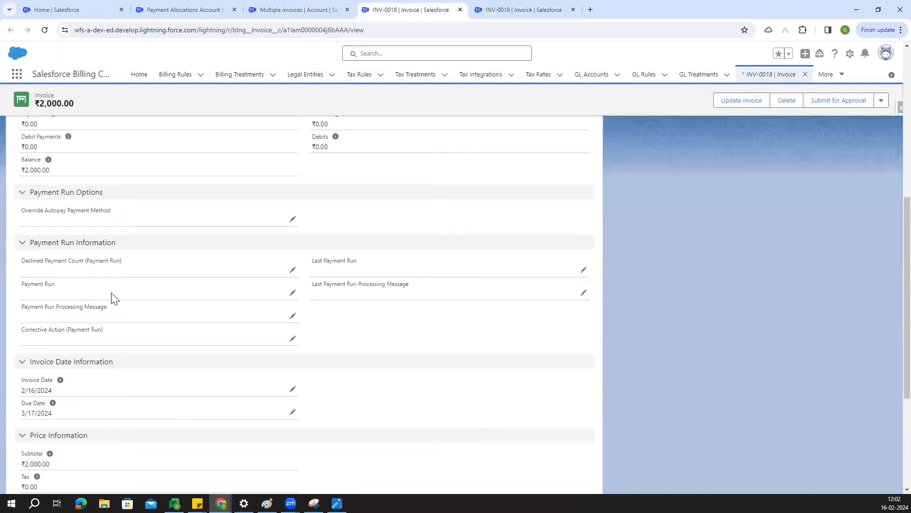
pyautogui.moveTo(20, 328); pyautogui.dragTo(76, 325)
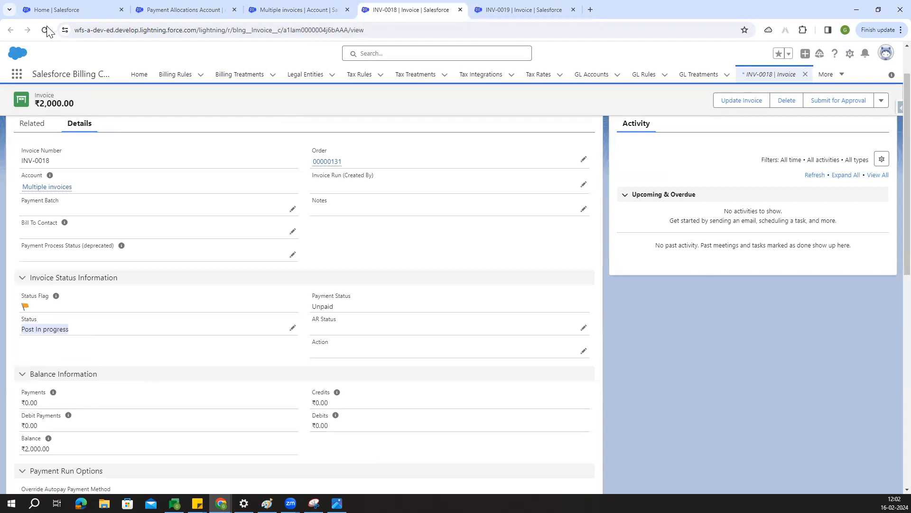
pyautogui.click(522, 9)
pyautogui.scroll(3, 106, 262)
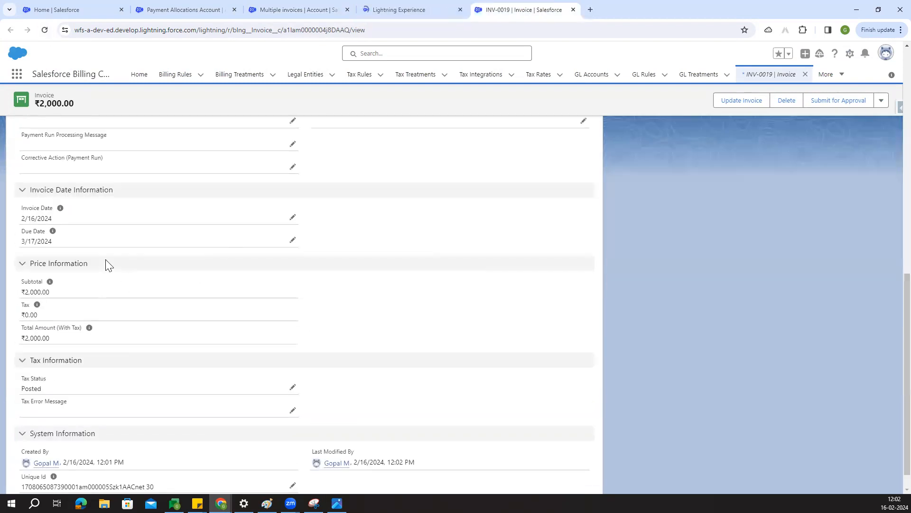
pyautogui.scroll(5, 104, 264)
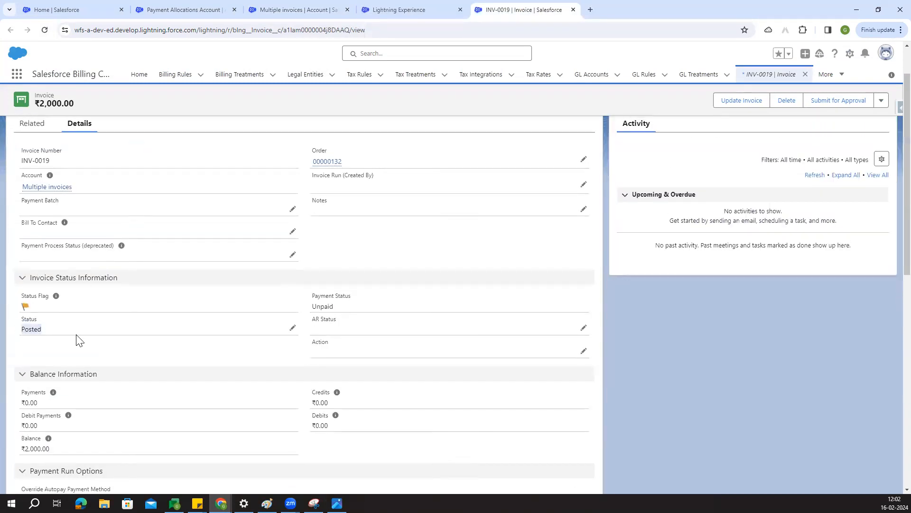
pyautogui.click(423, 8)
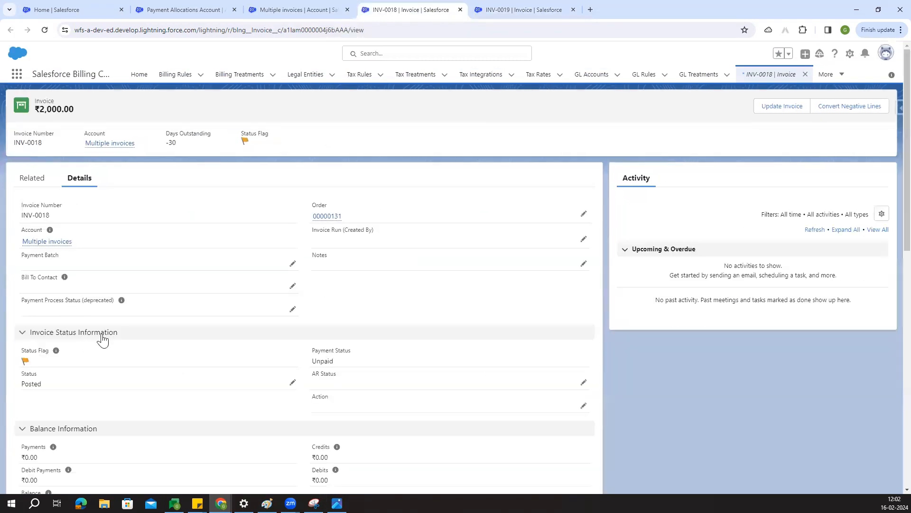
pyautogui.scroll(-4, 102, 338)
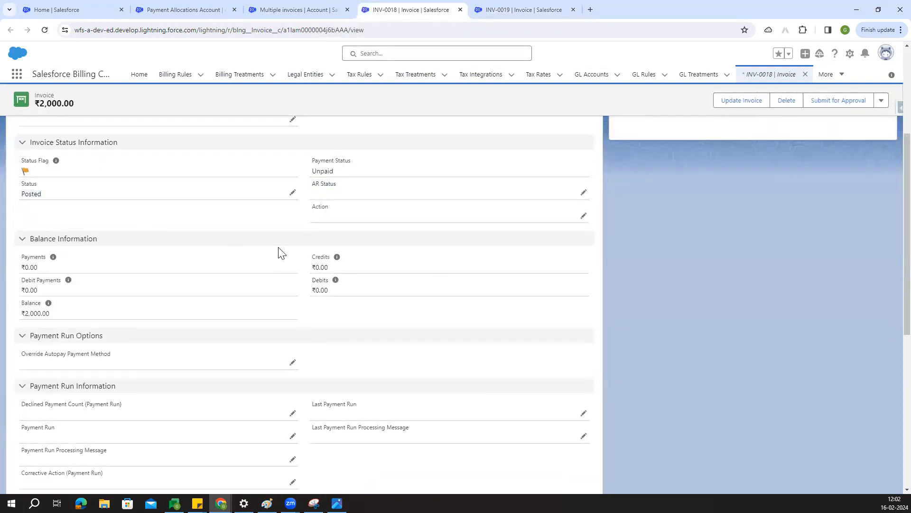
pyautogui.scroll(4, 278, 248)
# Step: Close both invoice pages and return to the Multiple invoices account
pyautogui.middleClick(401, 13)
pyautogui.middleClick(400, 13)
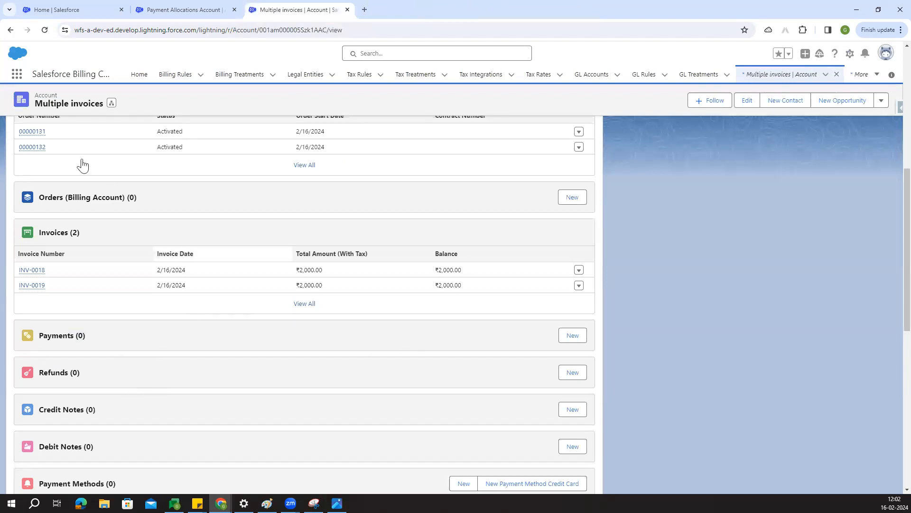
# Step: Start a new payment for the Multiple invoices account with an amount of 5000
pyautogui.click(576, 335)
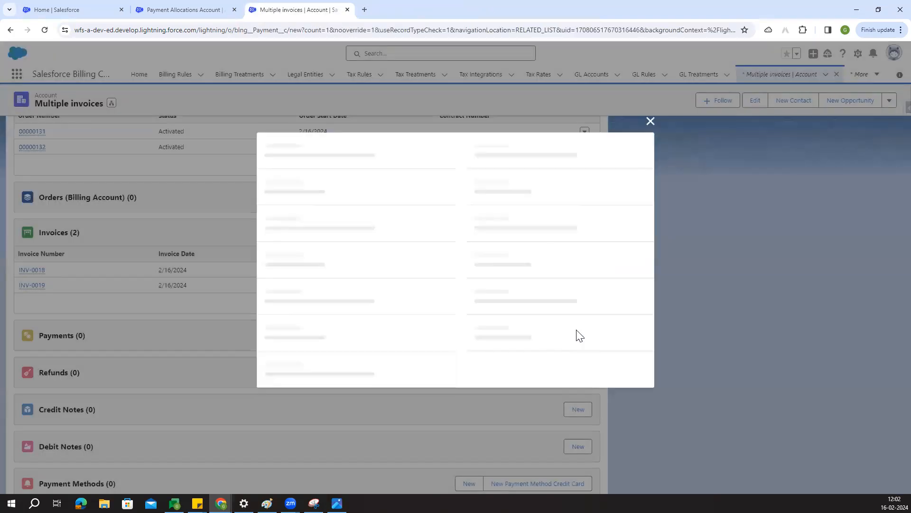
pyautogui.click(308, 208)
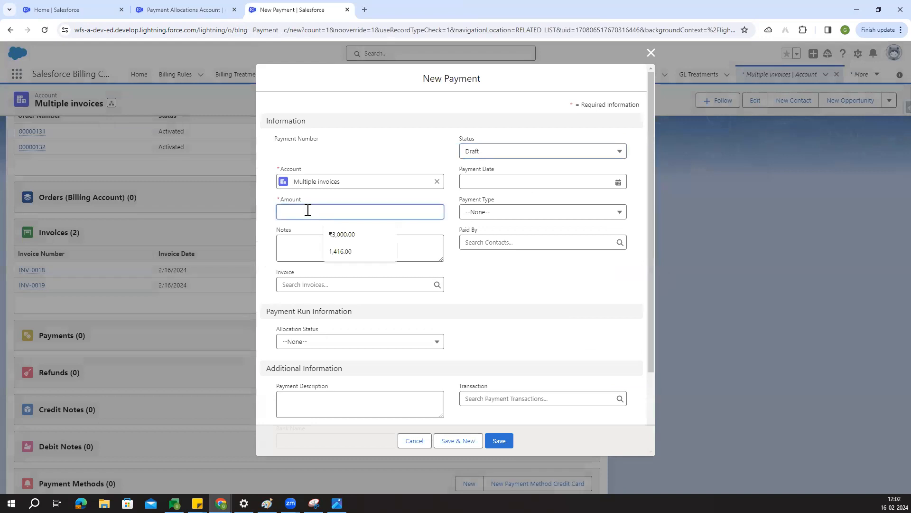
pyautogui.write('5000')
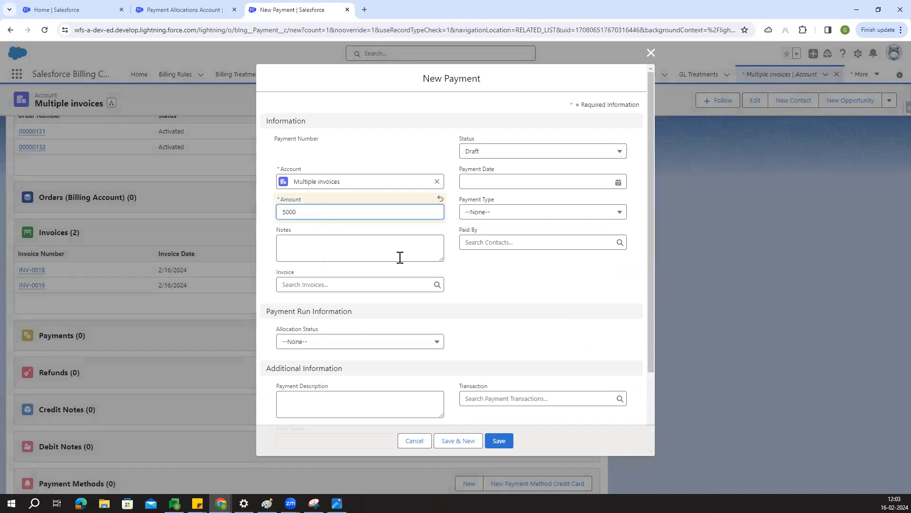
pyautogui.click(468, 270)
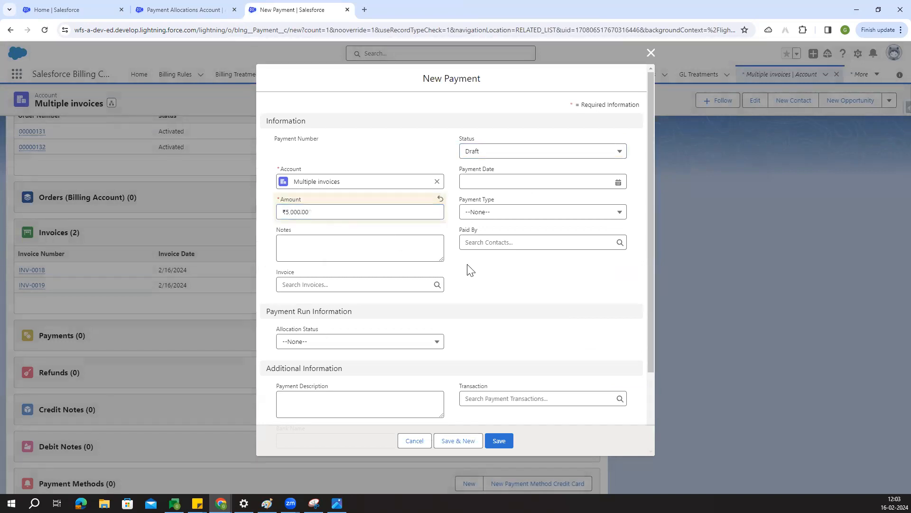
# Step: Set the payment's Status to Posted, Payment Date to 2/16/2024 and Payment Type to Cash, and save it
pyautogui.click(493, 157)
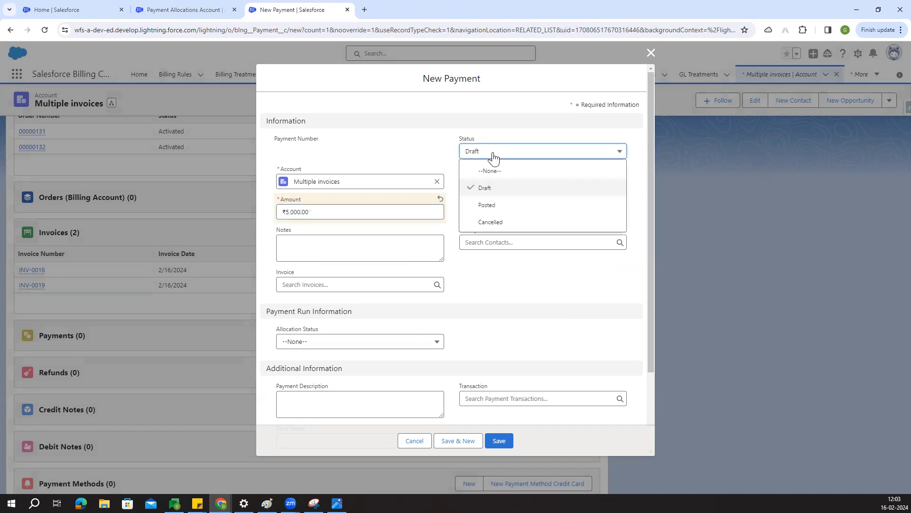
pyautogui.click(493, 205)
pyautogui.click(512, 184)
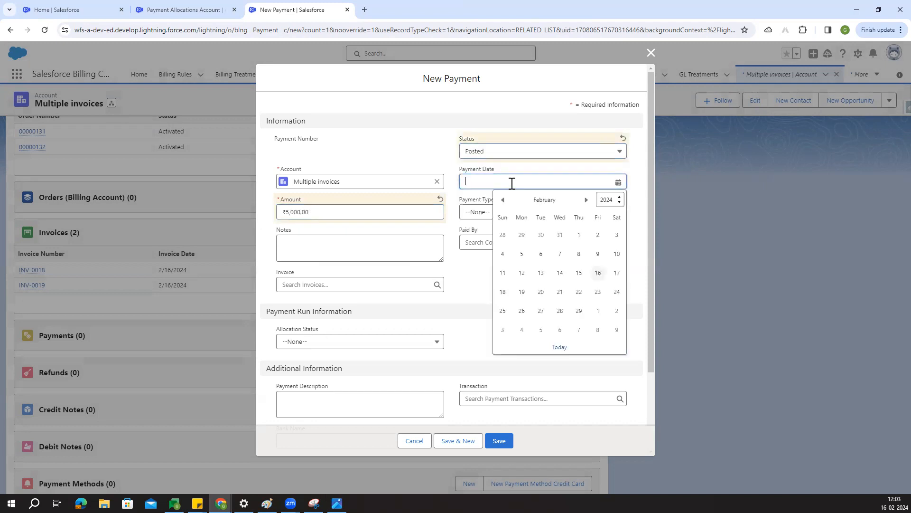
pyautogui.click(597, 273)
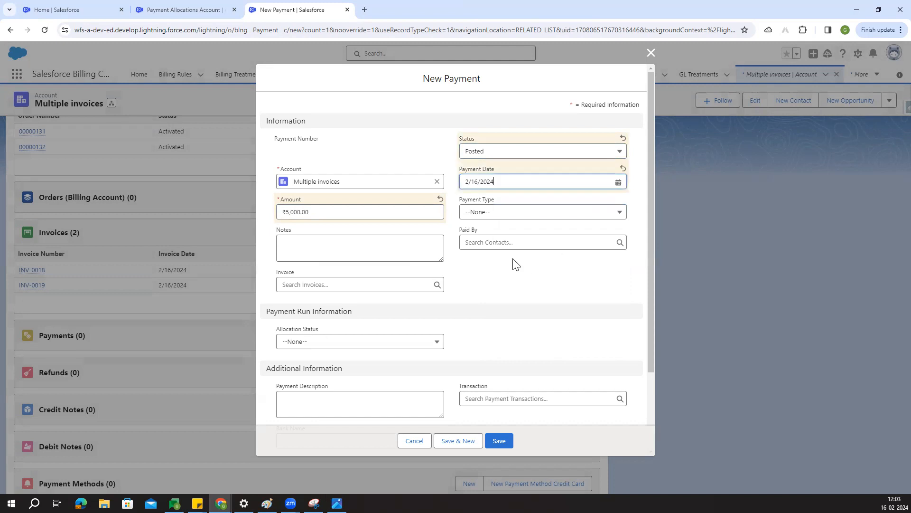
pyautogui.click(489, 211)
pyautogui.click(494, 284)
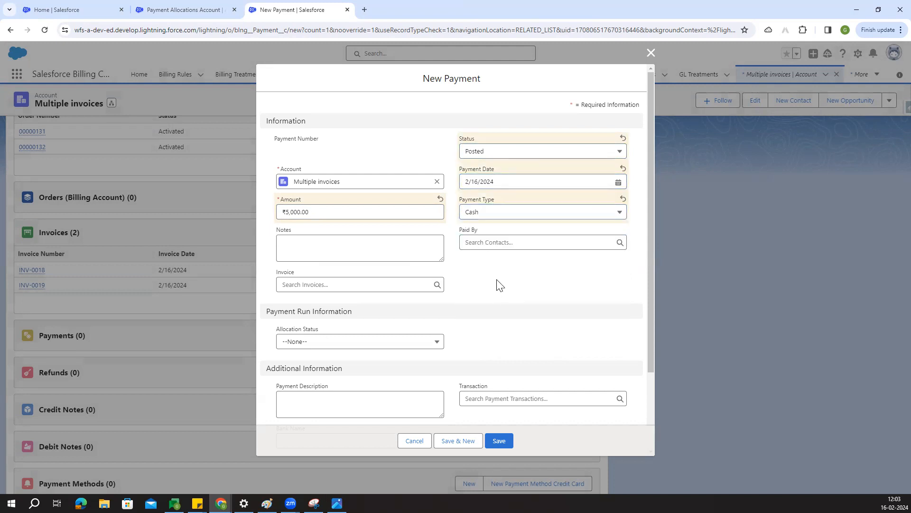
pyautogui.click(500, 445)
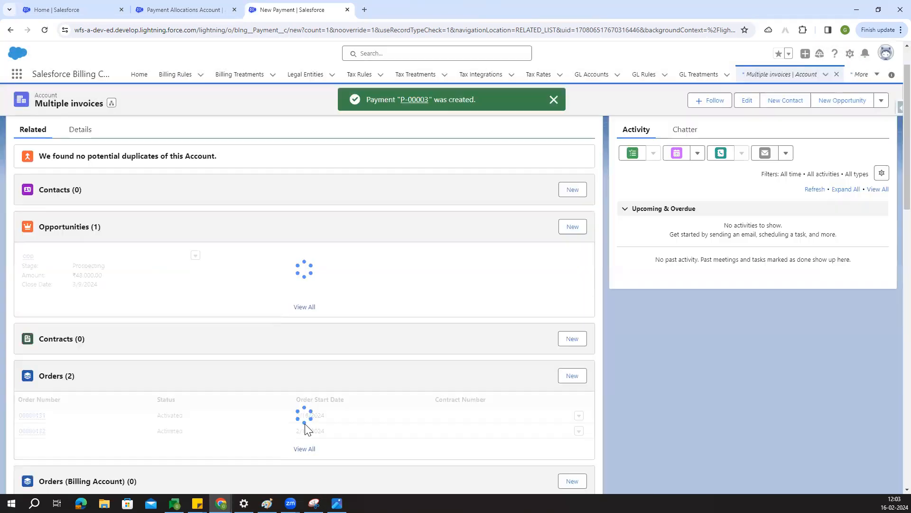
pyautogui.scroll(-5, 228, 354)
pyautogui.scroll(-2, 157, 361)
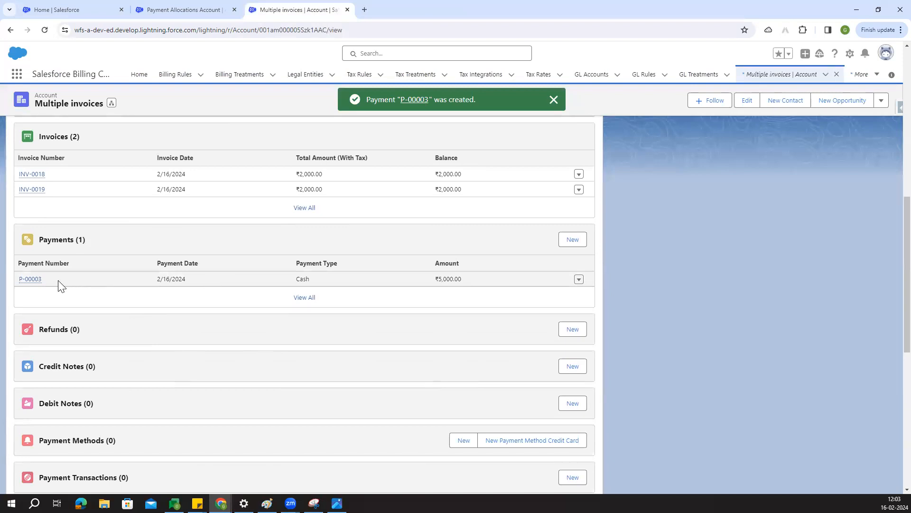
# Step: Open the new 5000 cash payment record in a separate browser tab and open its payment allocation page
pyautogui.keyDown('ctrl'); pyautogui.click(30, 279); pyautogui.keyUp('ctrl')
pyautogui.click(377, 7)
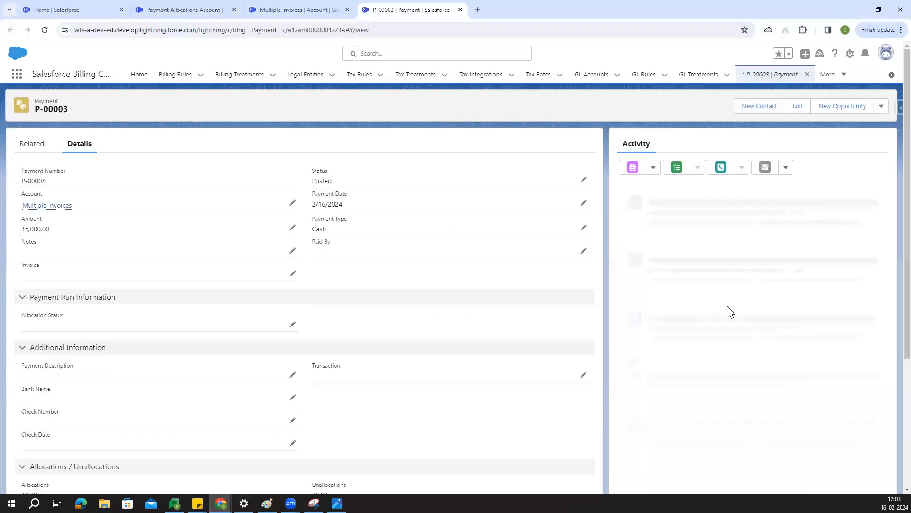
pyautogui.click(881, 107)
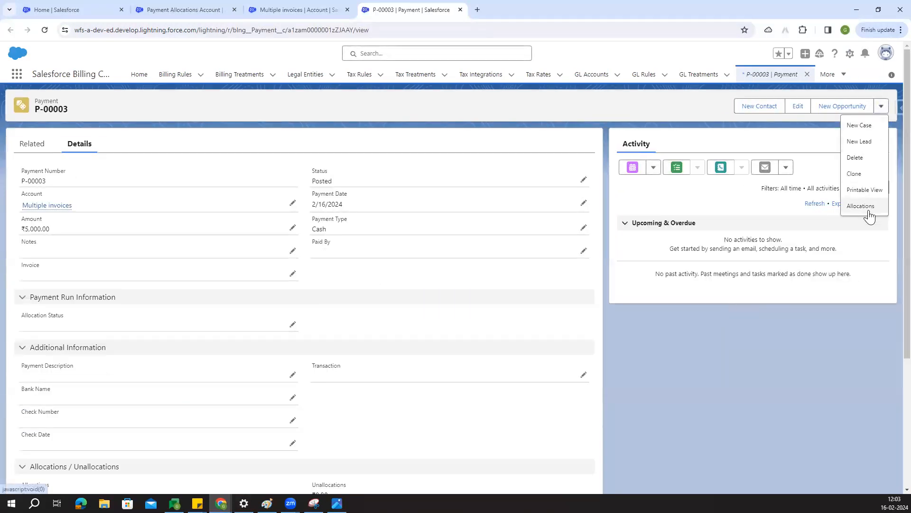
pyautogui.click(872, 207)
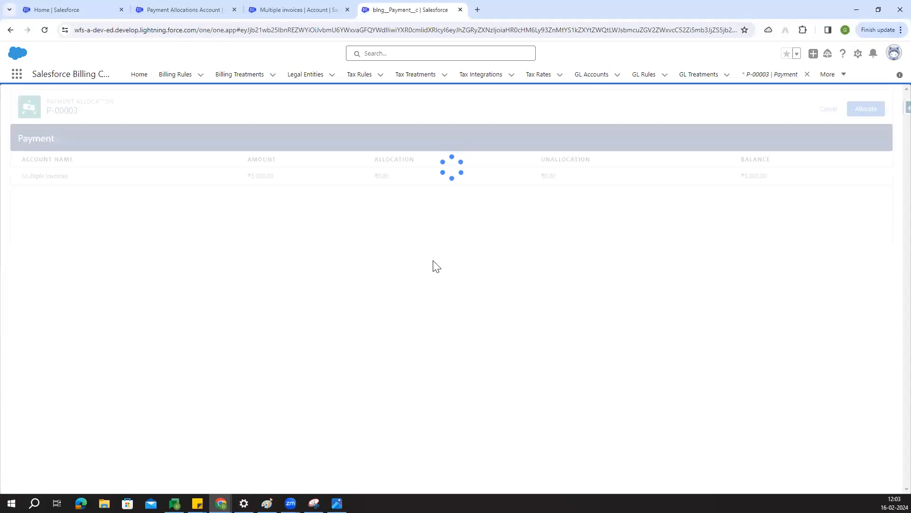
# Step: Compare the account's invoices and payment with the invoice lines and payment balance on the allocation page
pyautogui.click(262, 9)
pyautogui.scroll(3, 92, 334)
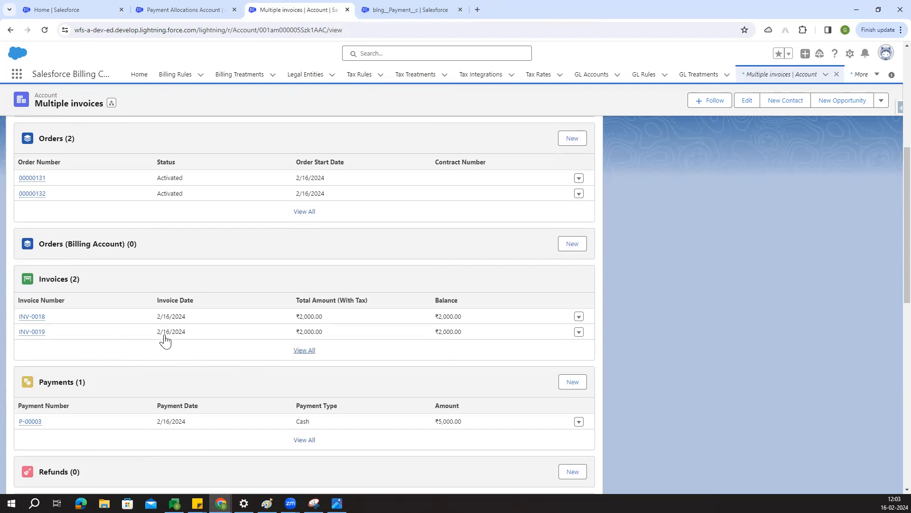
pyautogui.click(422, 10)
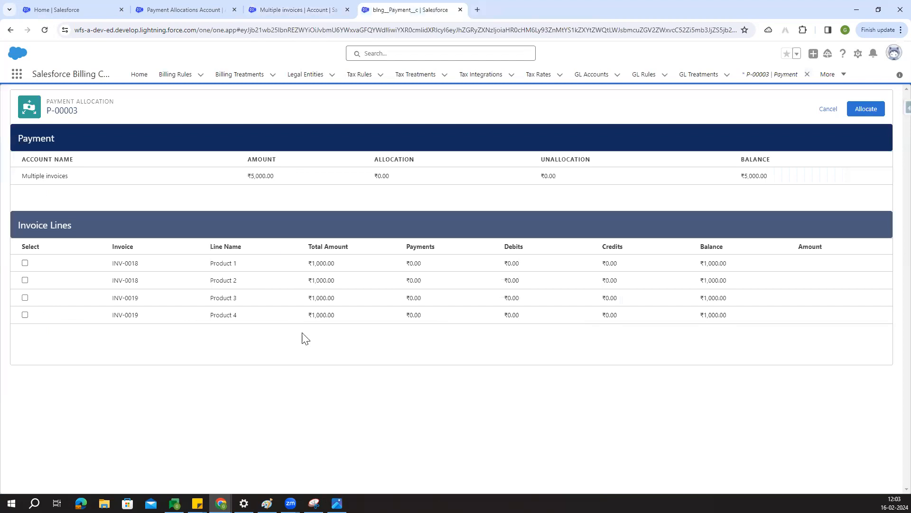
pyautogui.click(348, 3)
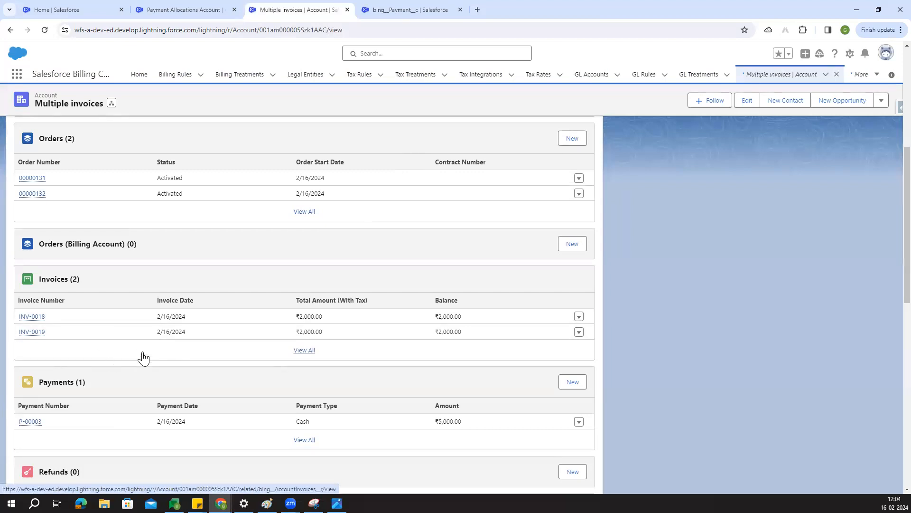
pyautogui.click(392, 7)
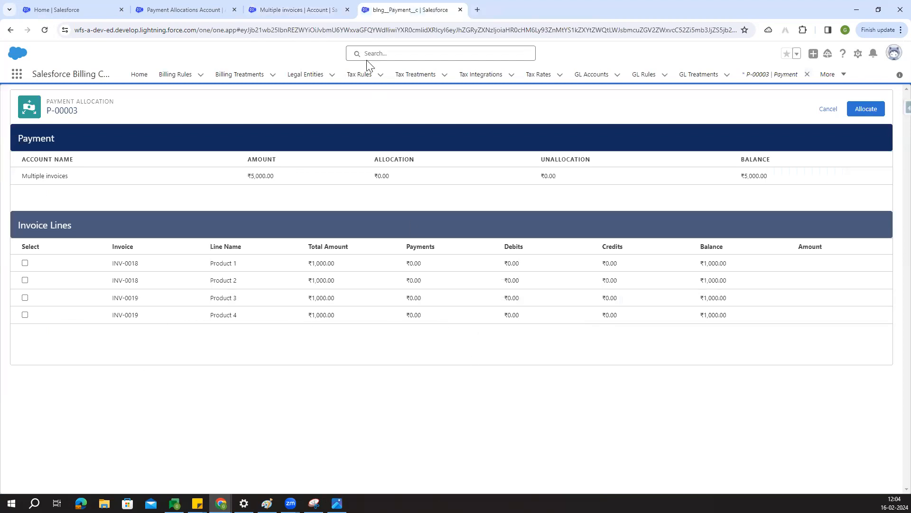
pyautogui.click(316, 10)
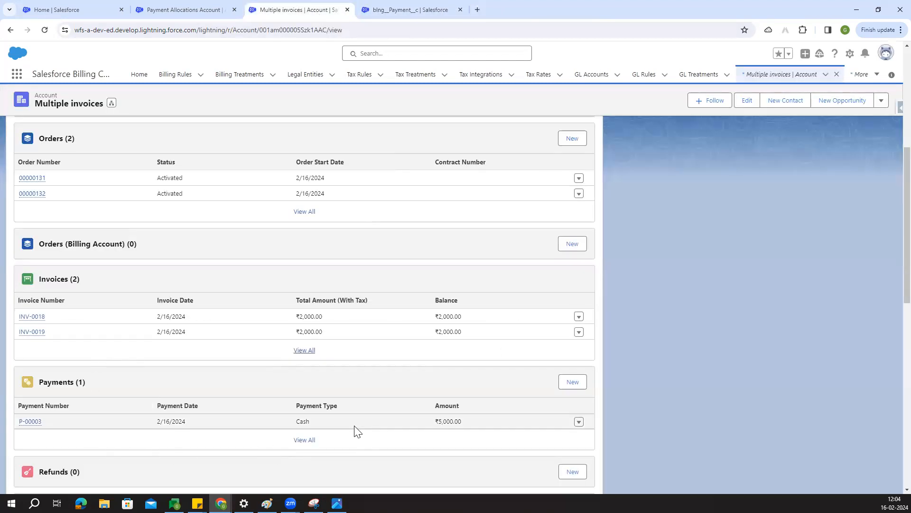
pyautogui.click(407, 6)
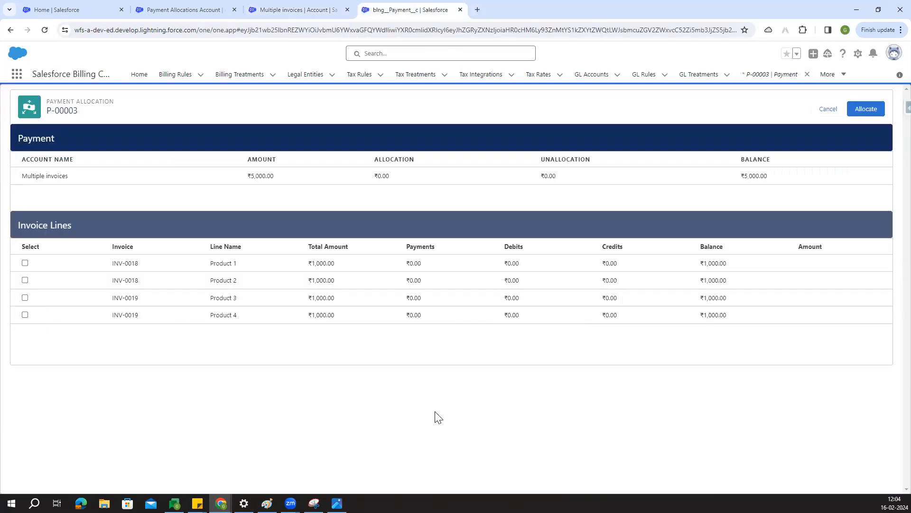
pyautogui.doubleClick(756, 176)
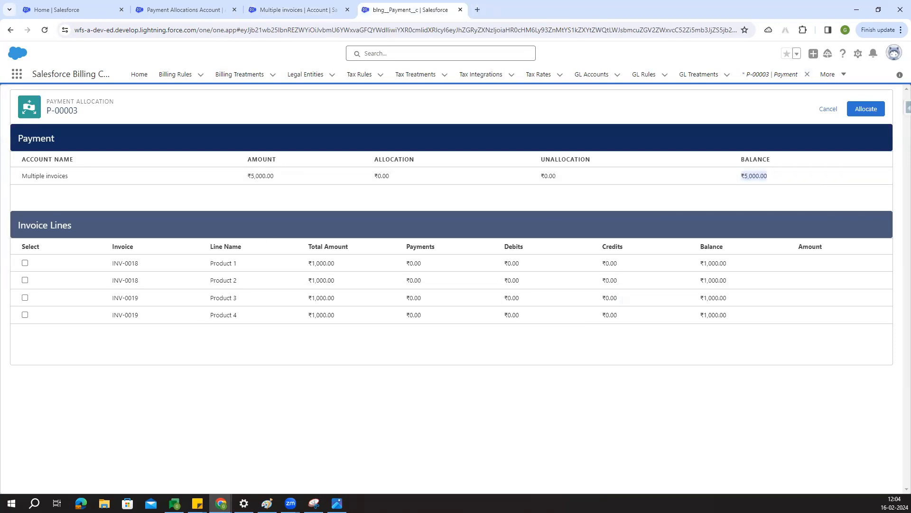
# Step: Allocate 1000.00 each to the Product 1, Product 2 and Product 3 invoice lines, and return to the payment record
pyautogui.click(25, 263)
pyautogui.click(25, 284)
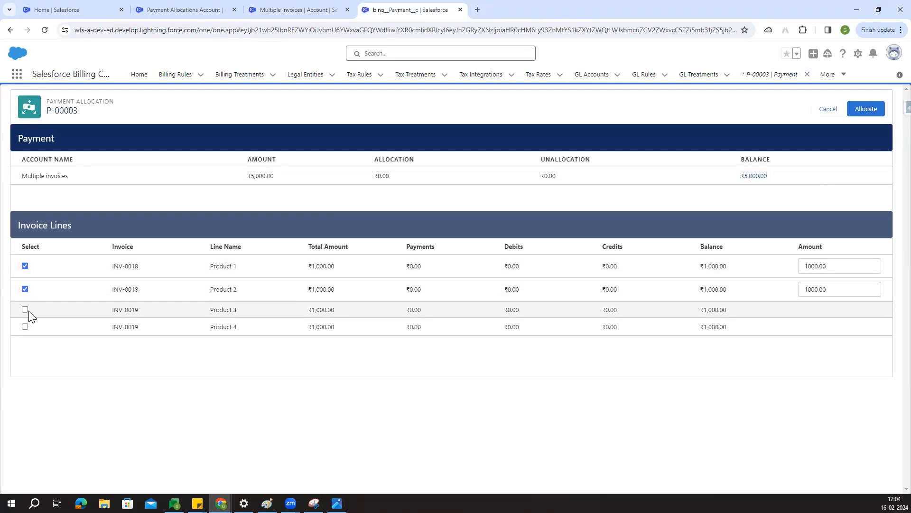
pyautogui.click(27, 308)
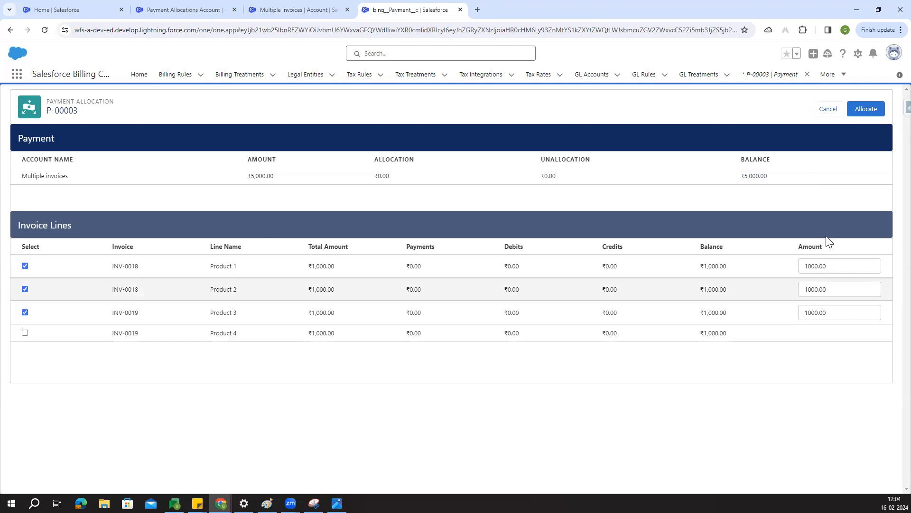
pyautogui.click(868, 112)
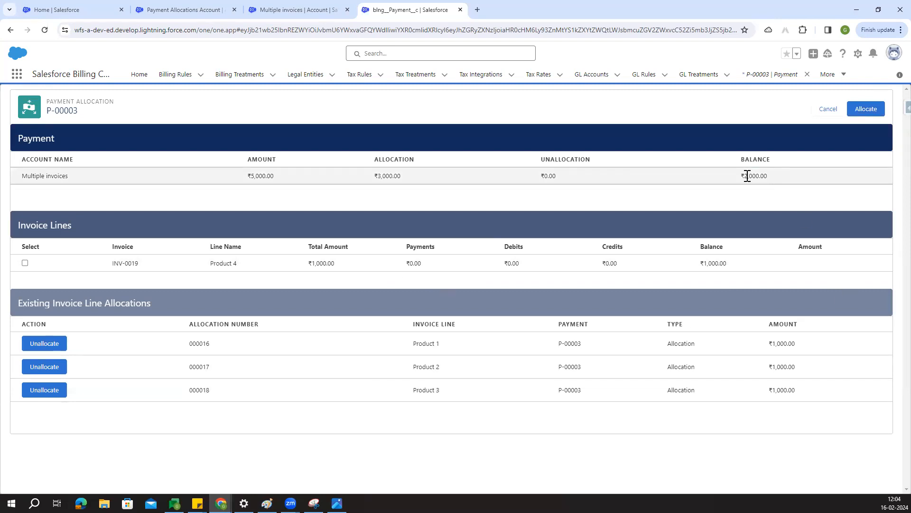
pyautogui.click(828, 109)
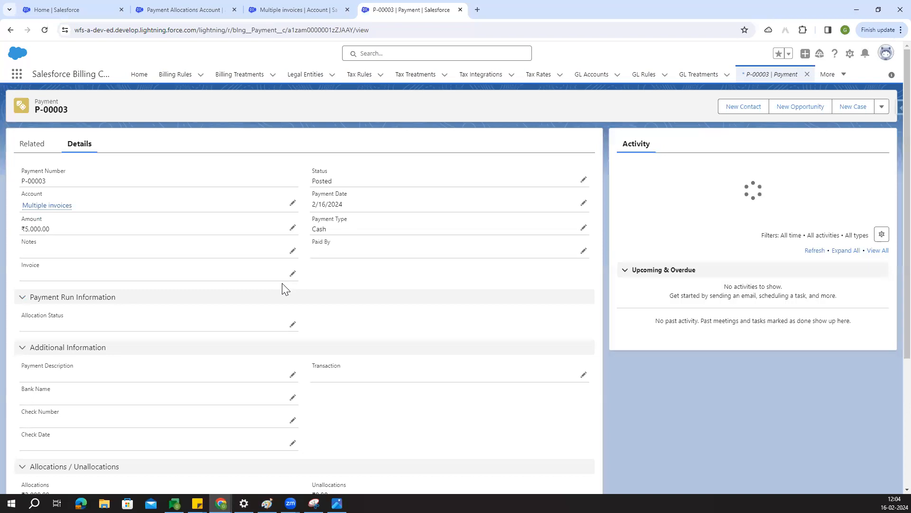
# Step: Review the payment's full list of invoice line allocations and return to the payment record
pyautogui.click(35, 150)
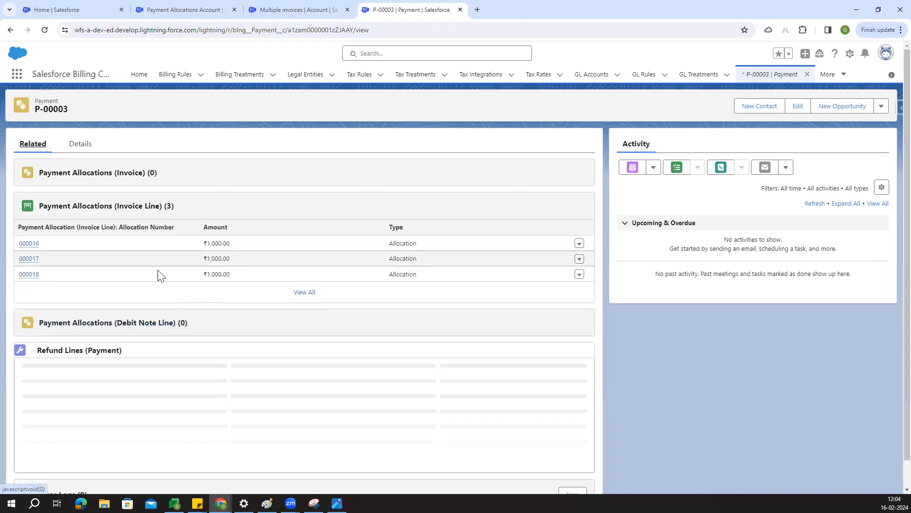
pyautogui.click(302, 293)
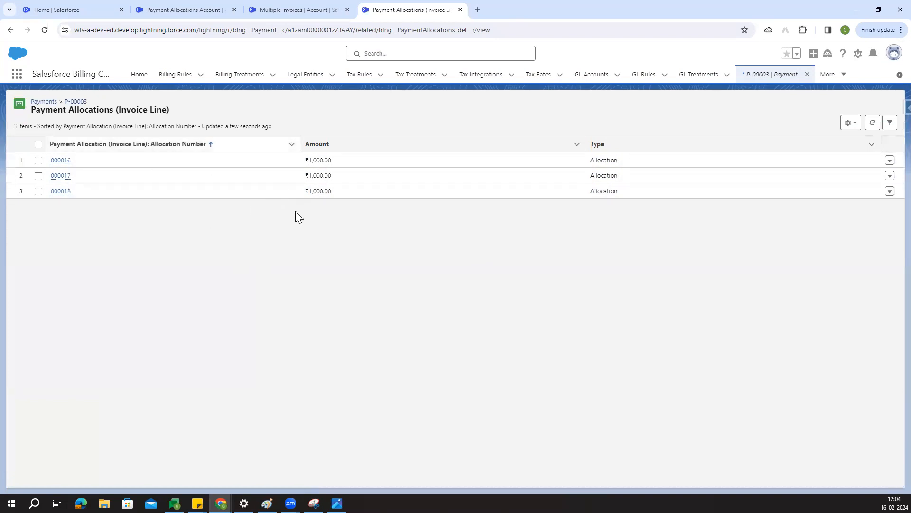
pyautogui.click(11, 31)
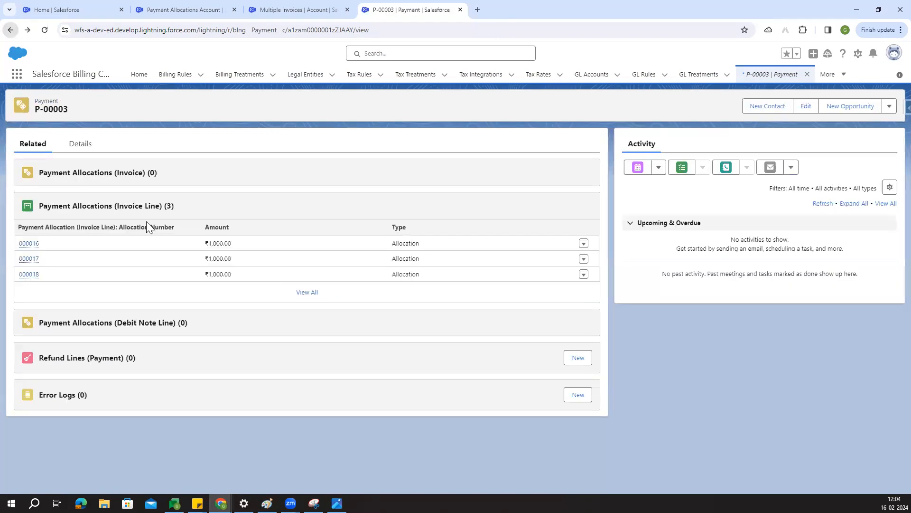
# Step: Allocate 1000.00 of the payment to the remaining Product 4 invoice line, check the balance and leave the allocation page
pyautogui.click(890, 107)
pyautogui.click(875, 210)
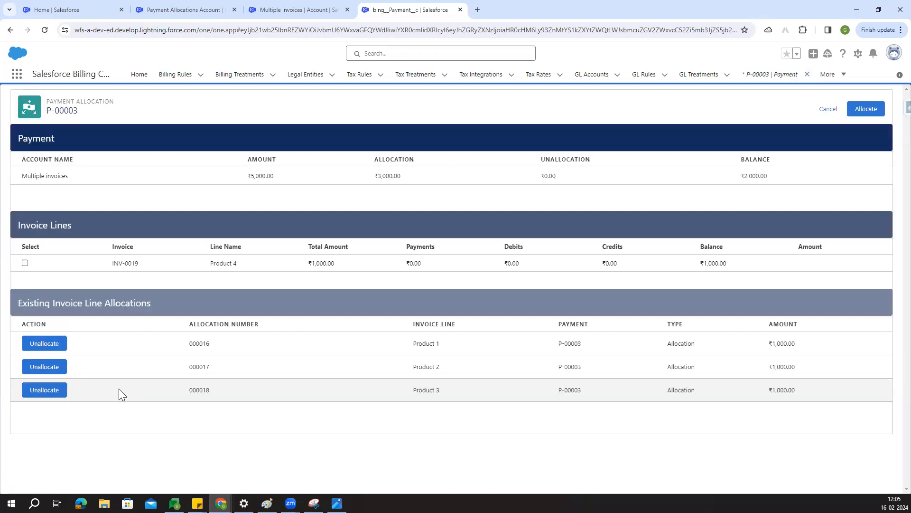
pyautogui.click(25, 263)
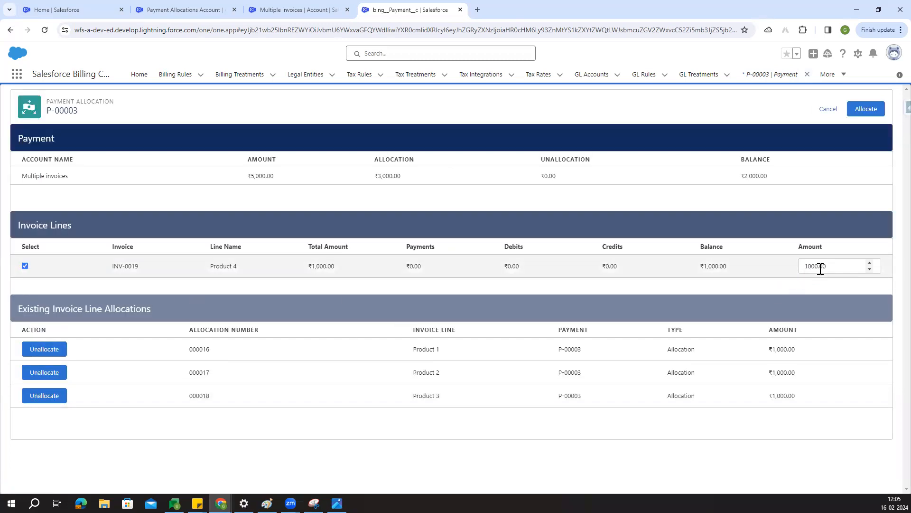
pyautogui.click(866, 107)
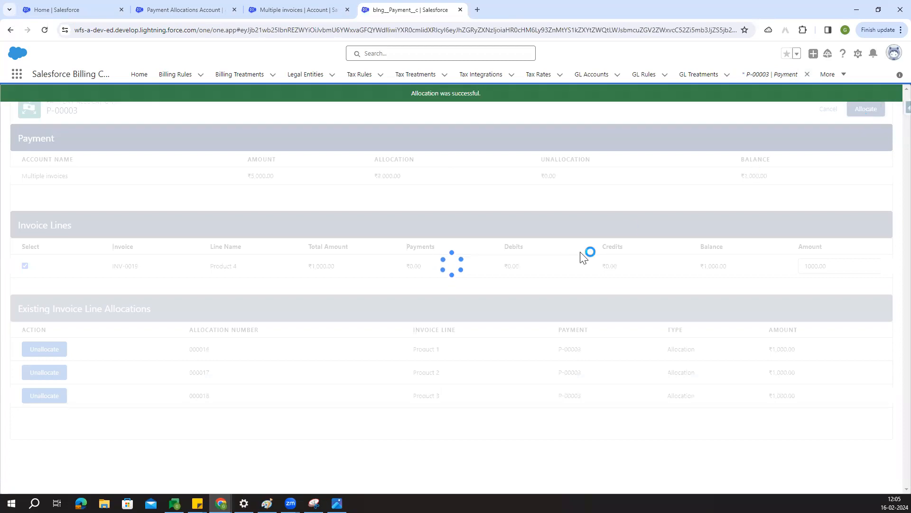
pyautogui.click(827, 110)
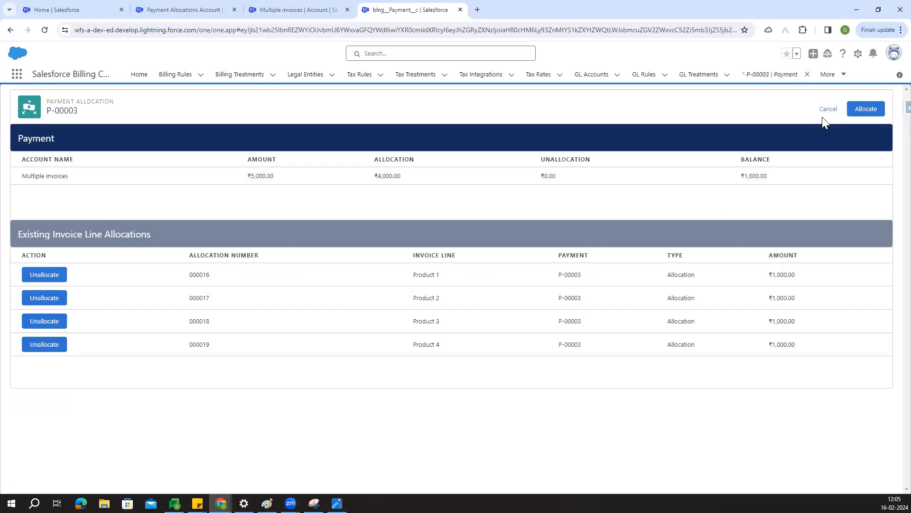
pyautogui.moveTo(740, 179); pyautogui.dragTo(776, 184)
pyautogui.click(743, 212)
pyautogui.click(828, 108)
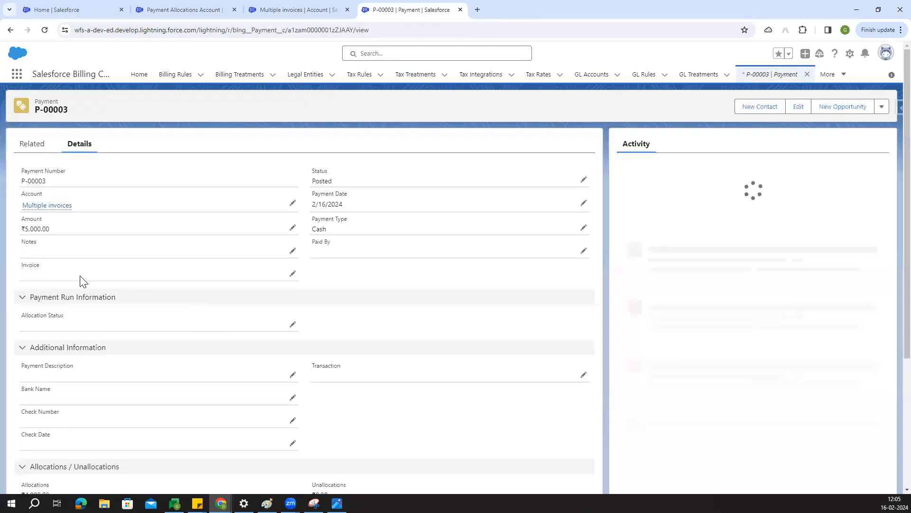
# Step: Review the invoice line allocations list again after allocating Product 4, and go back to the payment
pyautogui.click(31, 145)
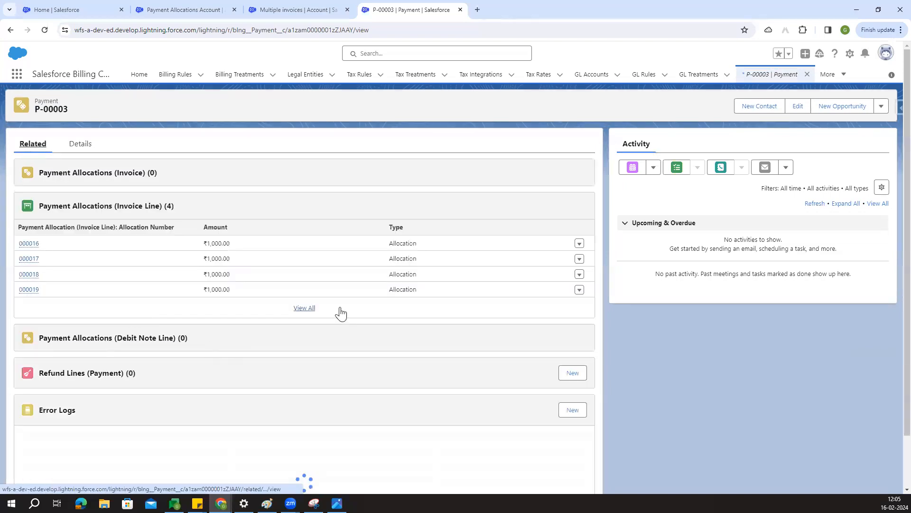
pyautogui.click(304, 308)
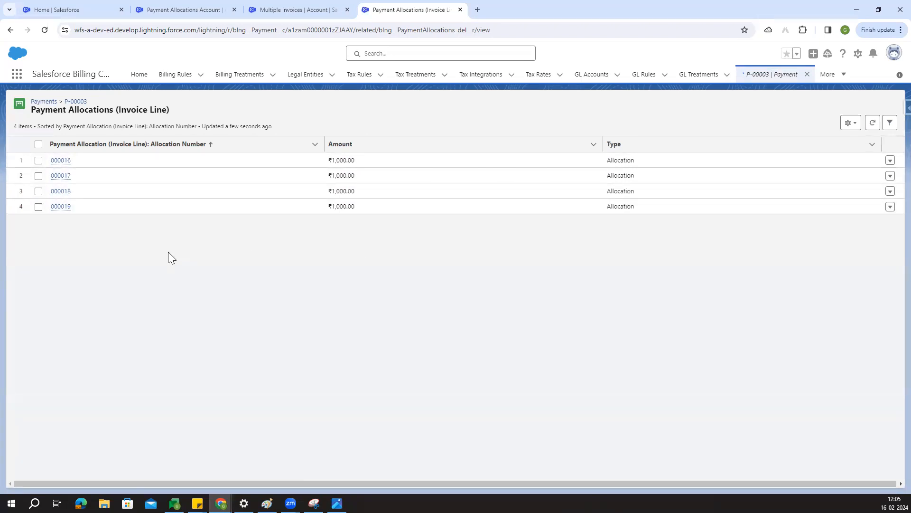
pyautogui.click(10, 31)
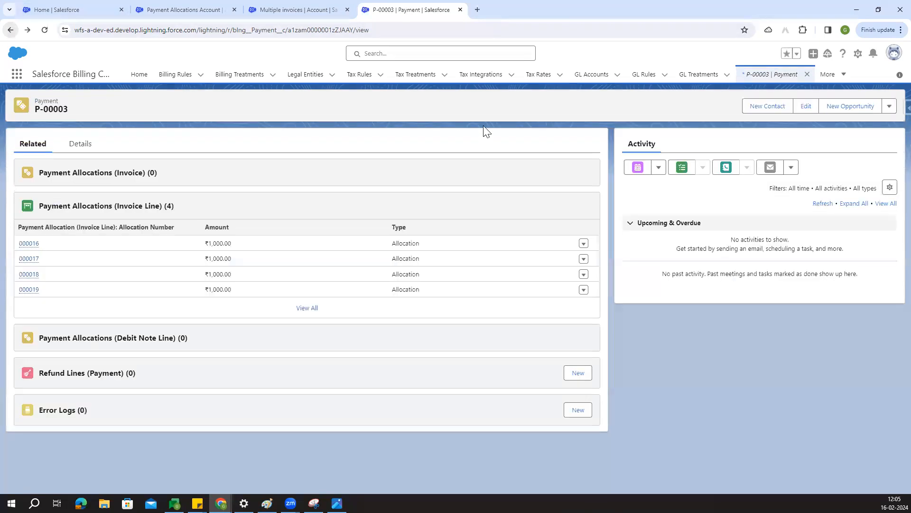
# Step: Unallocate the payment from the Product 3 invoice line and return to the payment record
pyautogui.click(889, 106)
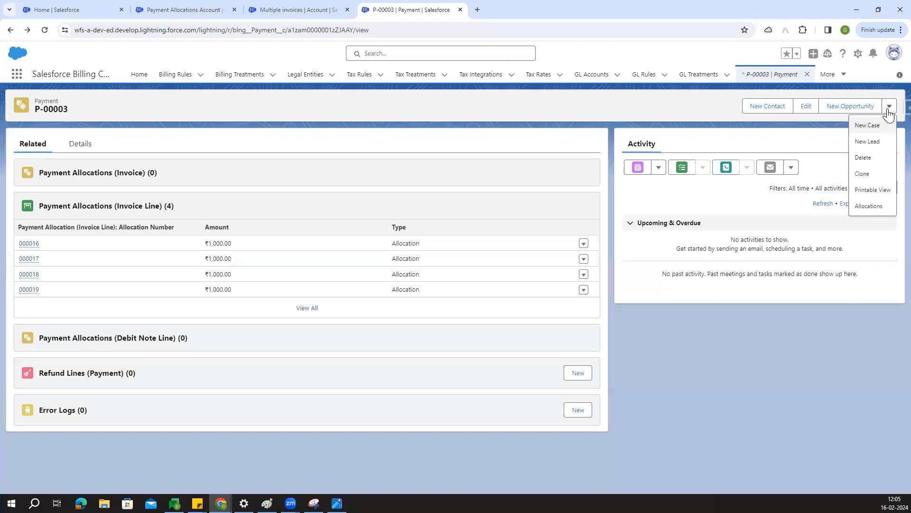
pyautogui.click(882, 206)
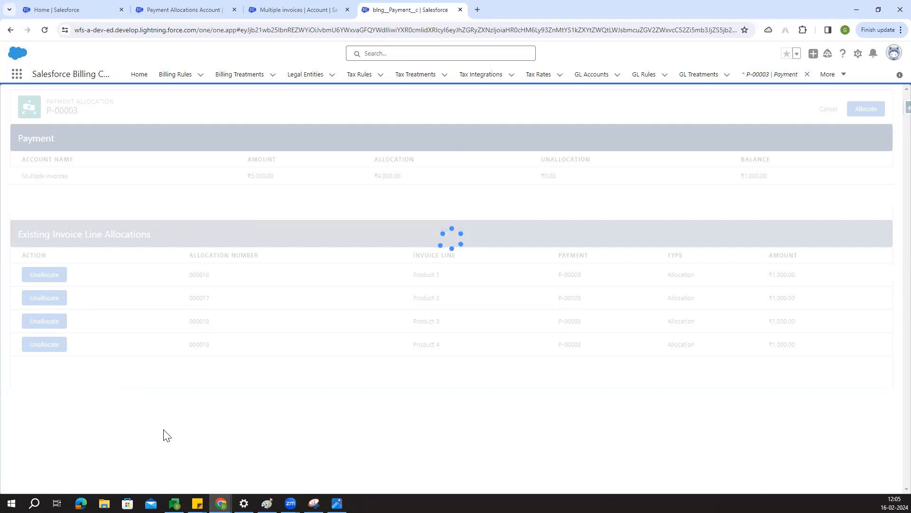
pyautogui.moveTo(403, 323); pyautogui.dragTo(462, 319)
pyautogui.click(40, 321)
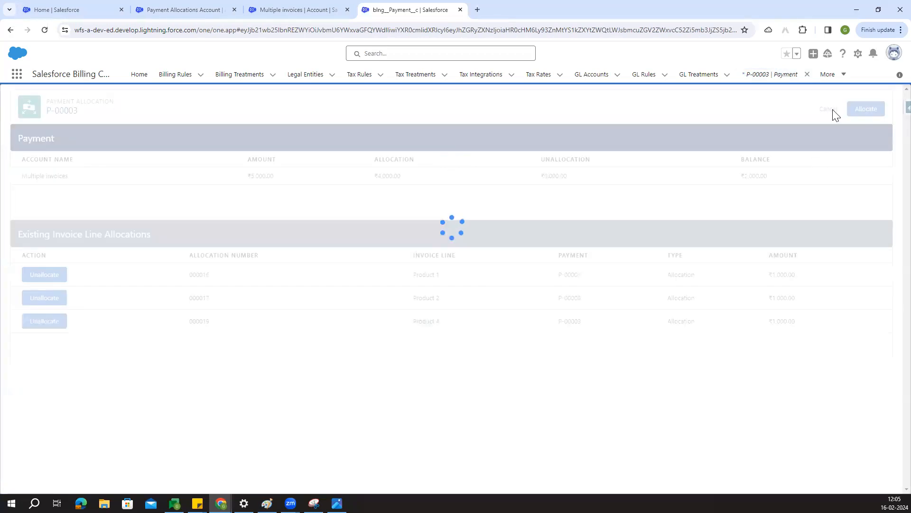
pyautogui.click(831, 110)
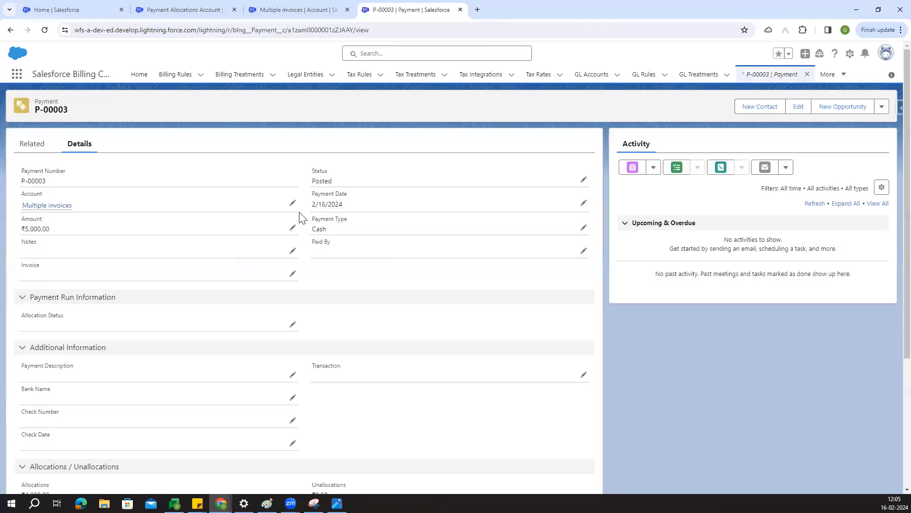
# Step: Refresh the payment's invoice line allocations list, check the type of the newest entry and return to the payment
pyautogui.click(38, 148)
pyautogui.click(308, 310)
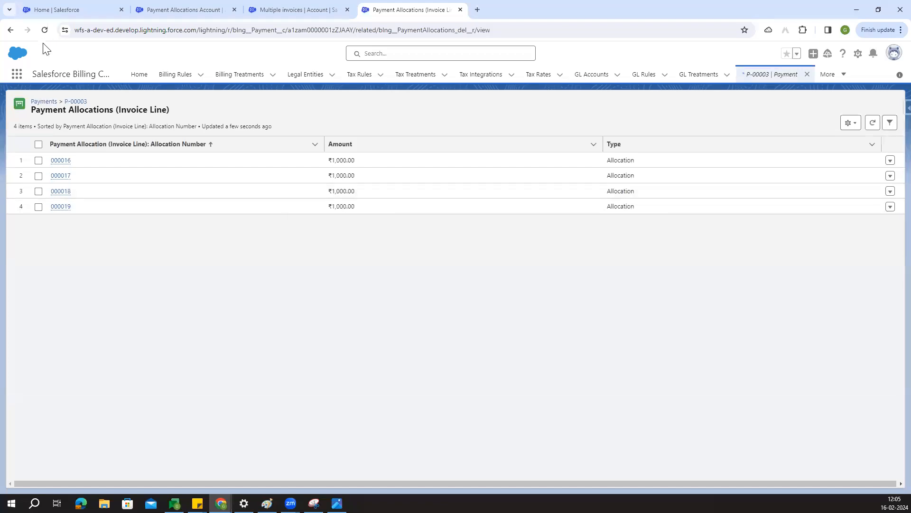
pyautogui.click(45, 32)
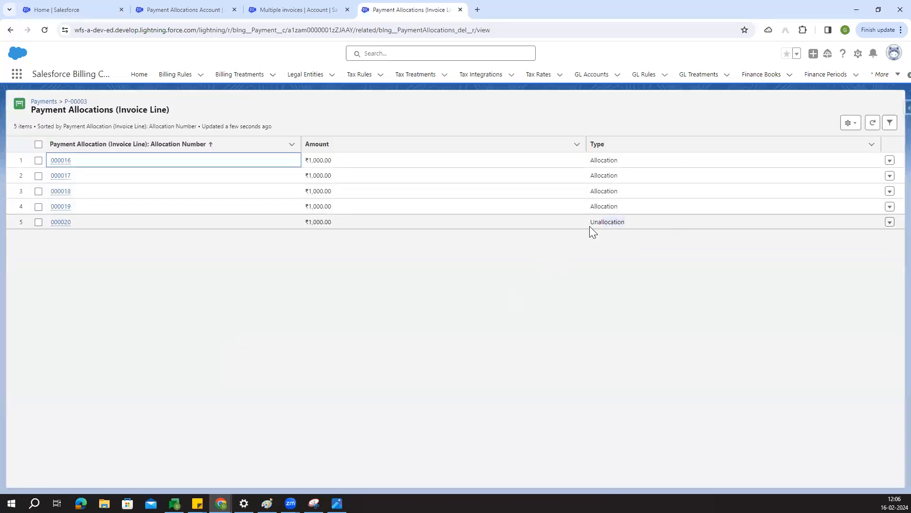
pyautogui.moveTo(627, 222); pyautogui.dragTo(591, 223)
pyautogui.click(454, 267)
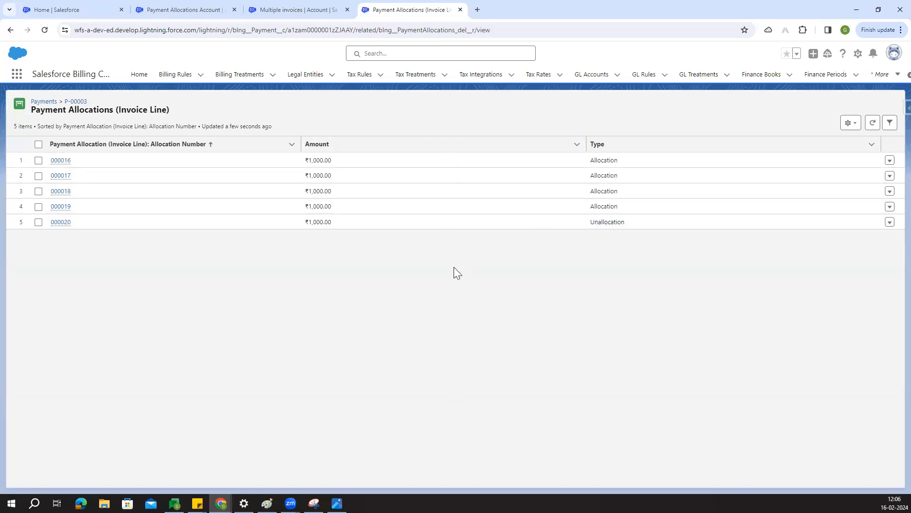
pyautogui.click(11, 30)
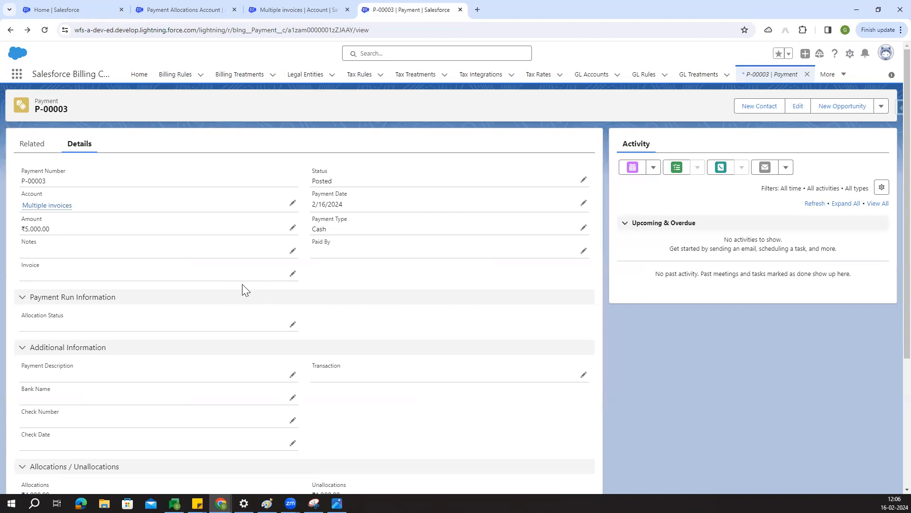
# Step: Refresh the Multiple invoices account and open invoices INV-0018 and INV-0019 in separate tabs placed before the payment's tab
pyautogui.click(318, 7)
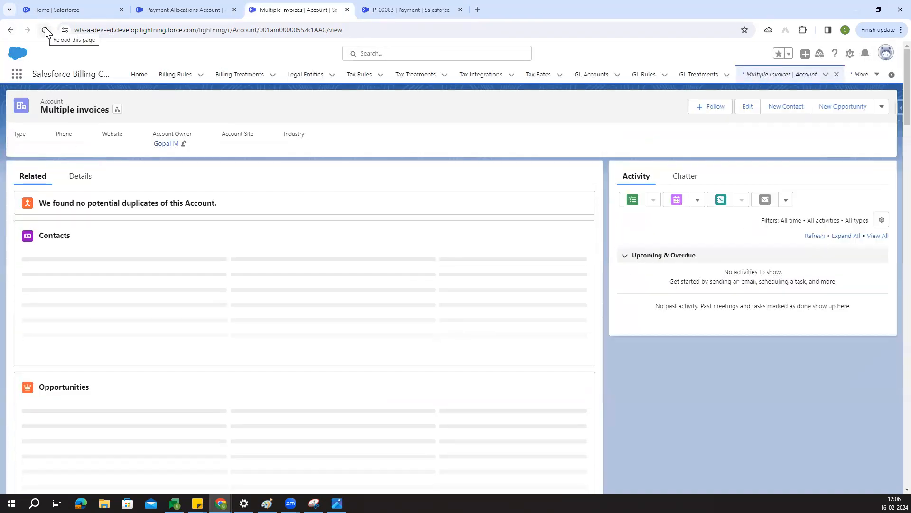
pyautogui.scroll(-4, 248, 380)
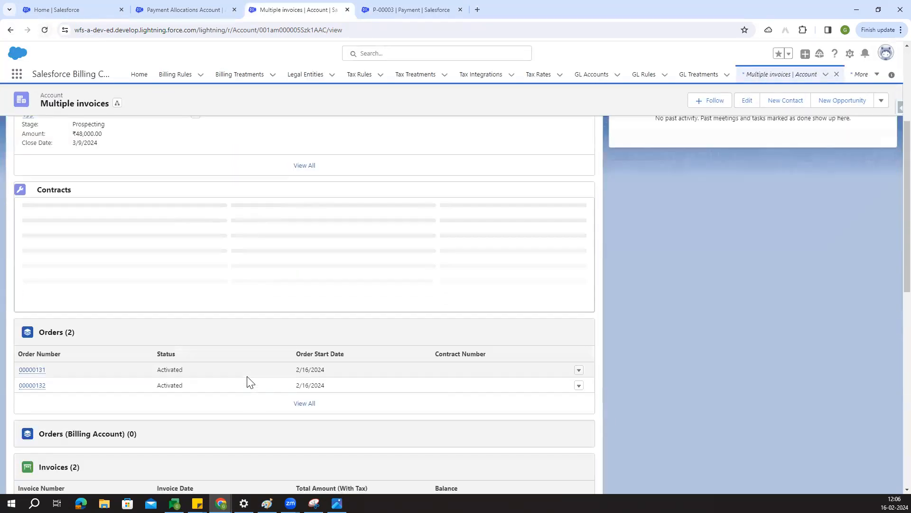
pyautogui.scroll(-2, 248, 379)
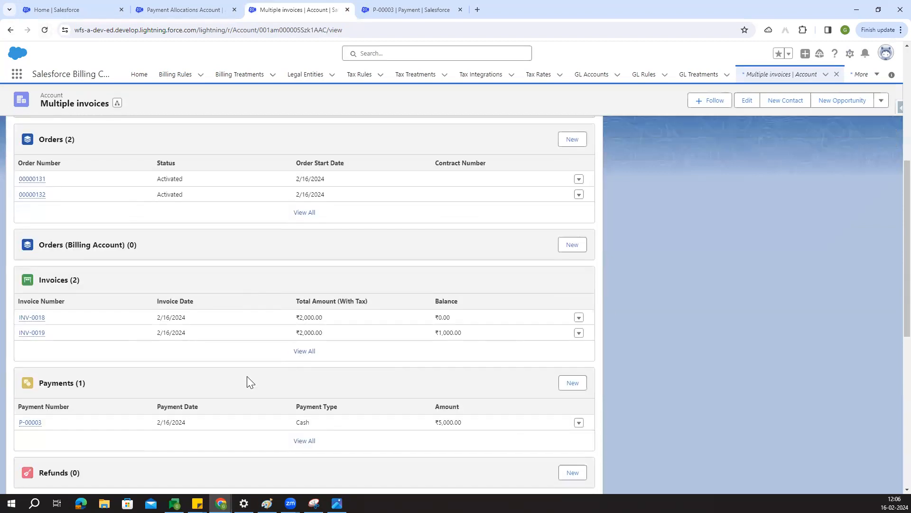
pyautogui.keyDown('ctrl'); pyautogui.click(36, 322); pyautogui.keyUp('ctrl')
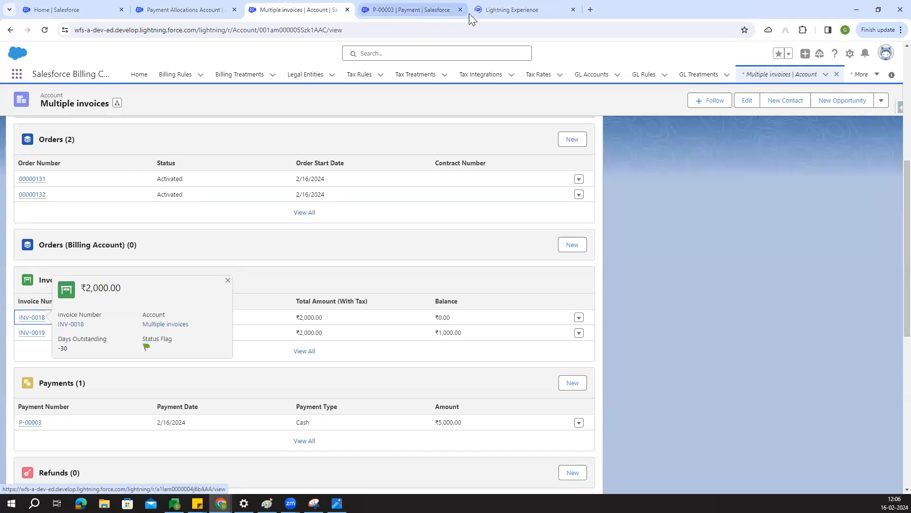
pyautogui.click(456, 9)
pyautogui.moveTo(443, 4); pyautogui.dragTo(374, 7)
pyautogui.click(294, 9)
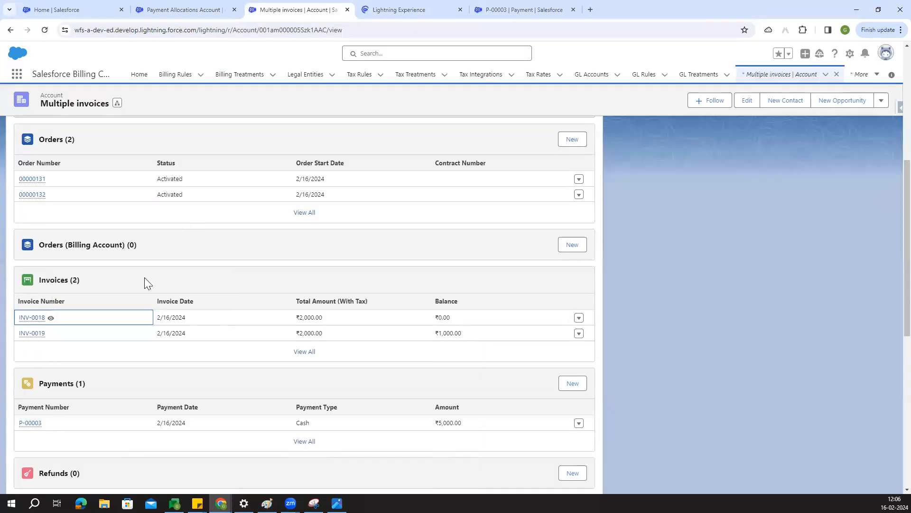
pyautogui.keyDown('ctrl'); pyautogui.click(41, 337); pyautogui.keyUp('ctrl')
pyautogui.moveTo(636, 9); pyautogui.dragTo(513, 3)
# Step: Check the payment status, payments amount and balance on invoice INV-0018
pyautogui.click(402, 5)
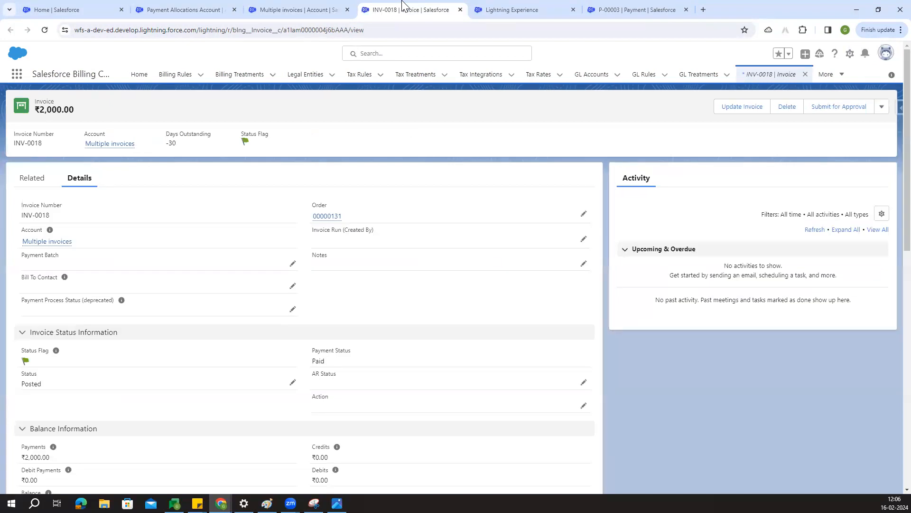
pyautogui.scroll(-2, 411, 267)
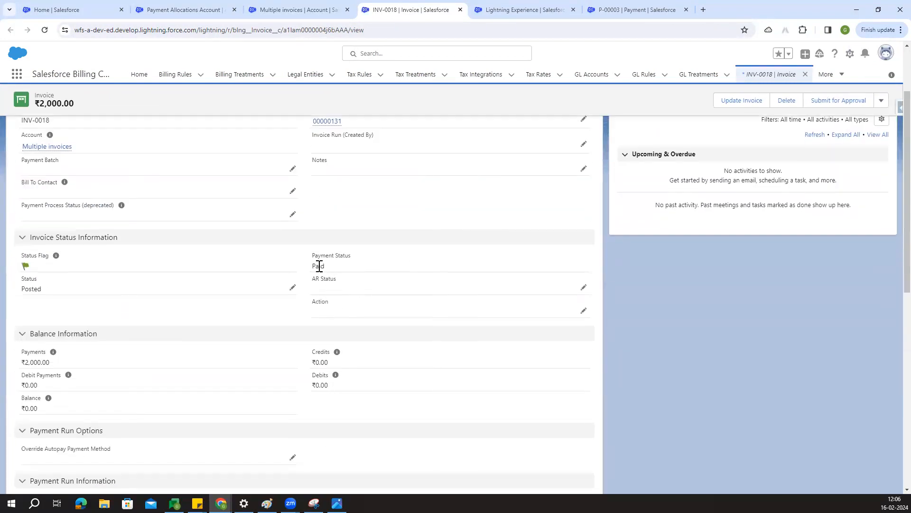
pyautogui.tripleClick(314, 266)
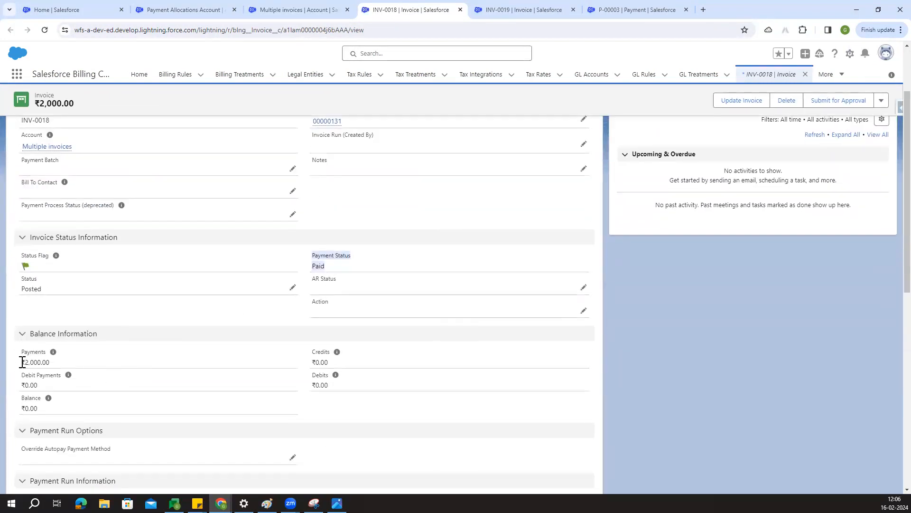
pyautogui.moveTo(23, 362); pyautogui.dragTo(64, 364)
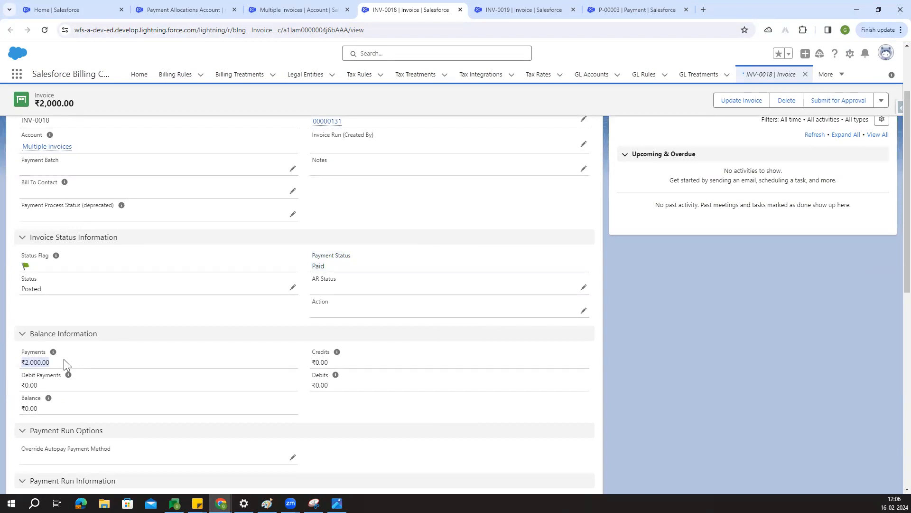
pyautogui.moveTo(24, 411); pyautogui.dragTo(55, 411)
pyautogui.scroll(2, 70, 412)
# Step: Look at the related invoice lines of INV-0018, and recheck the credits and balance in its details
pyautogui.click(33, 179)
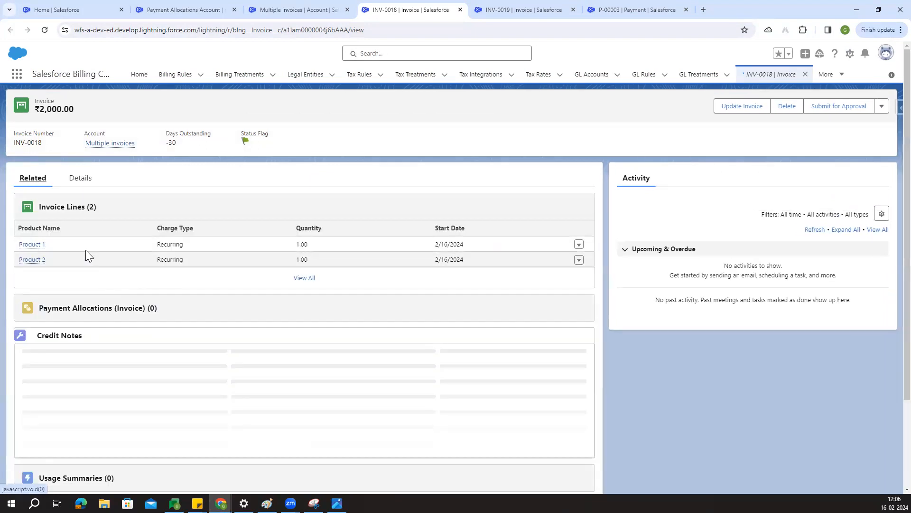
pyautogui.click(78, 182)
pyautogui.scroll(-2, 395, 321)
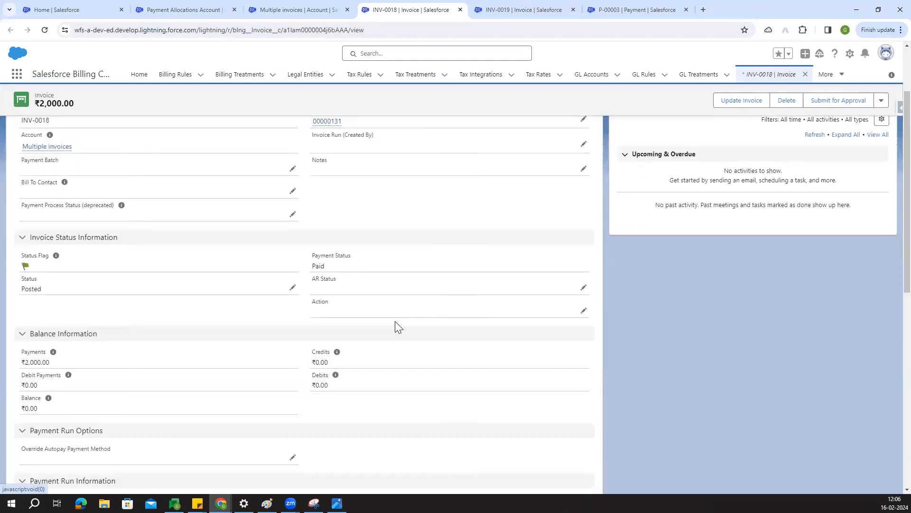
pyautogui.scroll(2, 395, 320)
pyautogui.moveTo(310, 362); pyautogui.dragTo(339, 369)
pyautogui.scroll(-1, 299, 368)
pyautogui.moveTo(21, 410); pyautogui.dragTo(73, 417)
pyautogui.click(176, 467)
pyautogui.scroll(1, 455, 246)
# Step: Check the payment status and balance information on invoice INV-0019
pyautogui.click(517, 10)
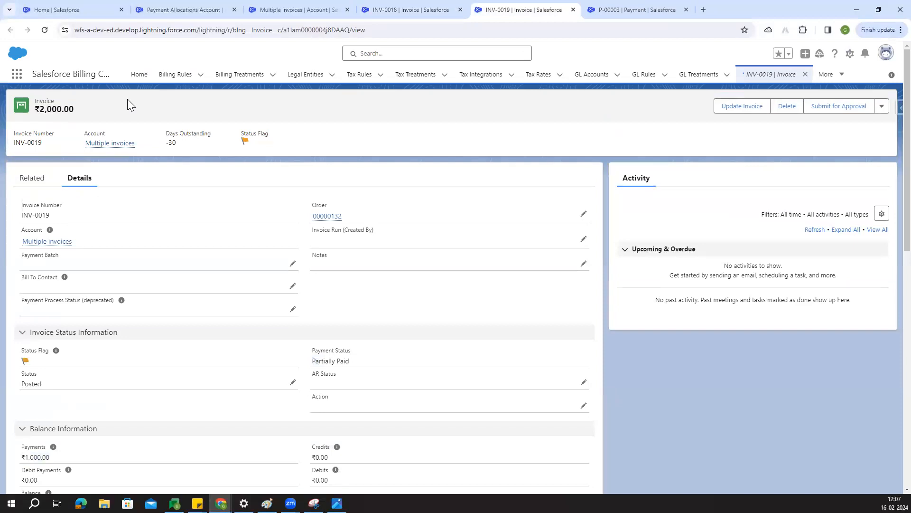
pyautogui.scroll(-2, 431, 341)
pyautogui.moveTo(312, 265)
pyautogui.mouseDown()
pyautogui.moveTo(357, 269)
pyautogui.moveTo(305, 263)
pyautogui.mouseUp()
pyautogui.click(358, 268)
pyautogui.click(306, 269)
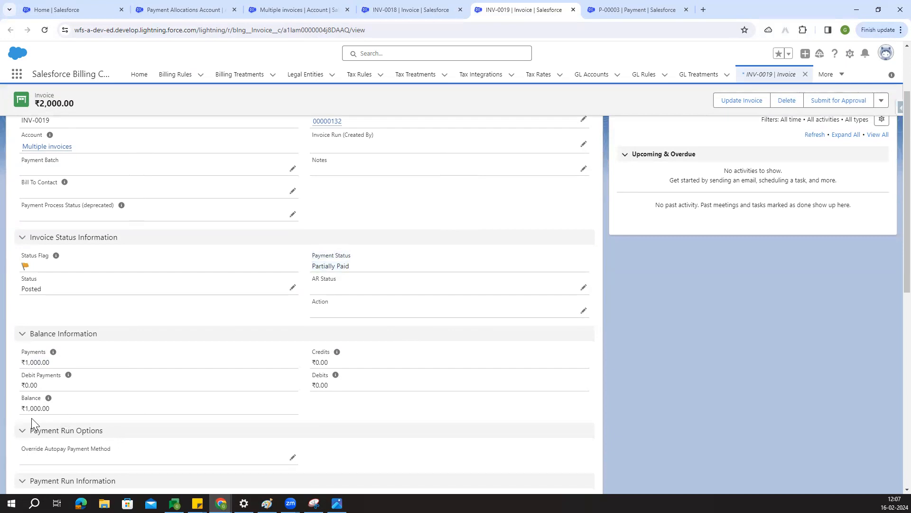
pyautogui.moveTo(366, 271); pyautogui.dragTo(319, 264)
# Step: Compare the payment status and status flag of invoices INV-0018 and INV-0019
pyautogui.click(427, 10)
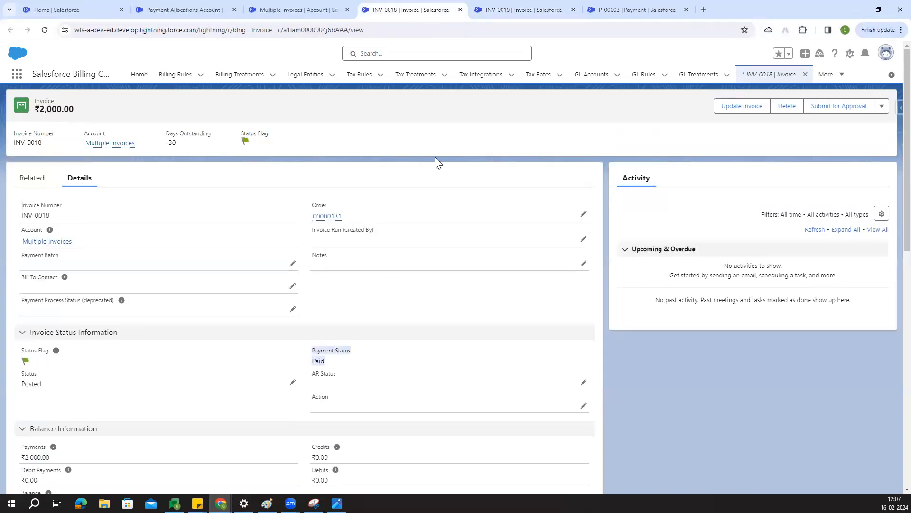
pyautogui.click(512, 9)
pyautogui.moveTo(362, 269); pyautogui.dragTo(285, 270)
pyautogui.scroll(3, 287, 267)
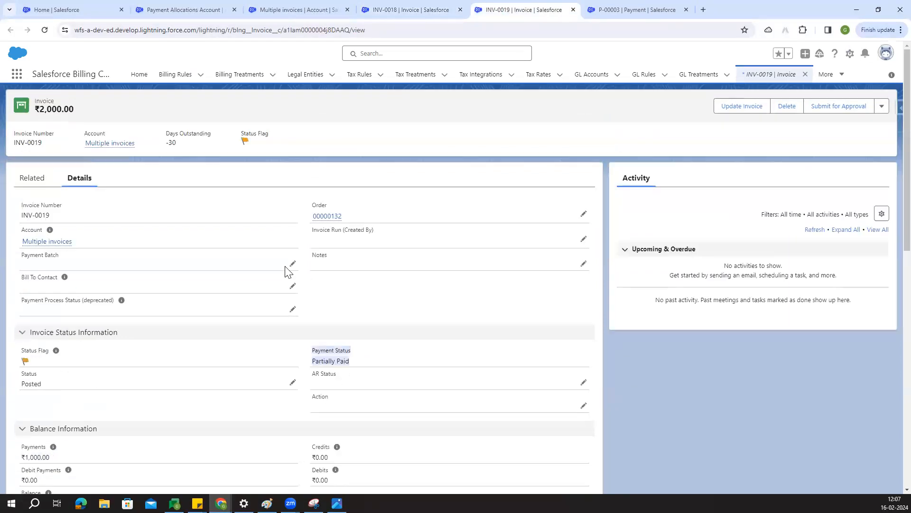
pyautogui.click(252, 148)
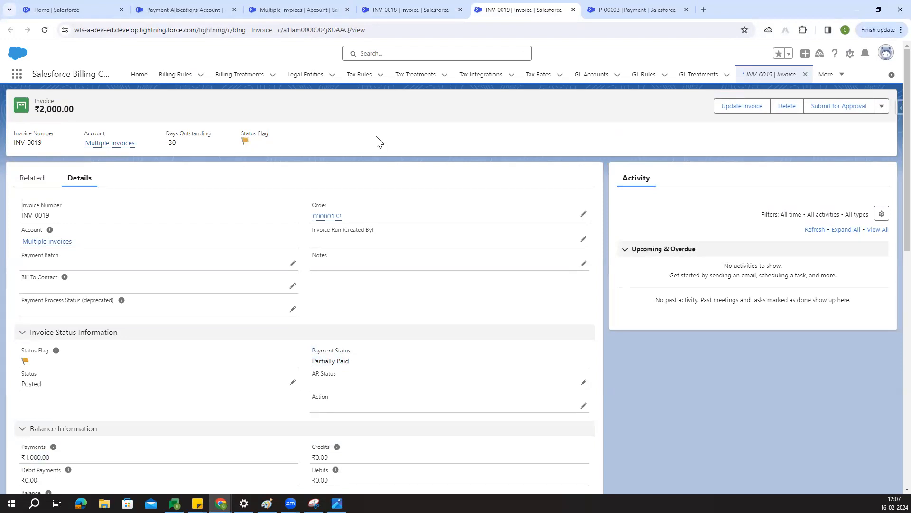
# Step: Allocate 1000.00 of the payment to the Product 3 line of INV-0019 and return to the payment record
pyautogui.click(633, 9)
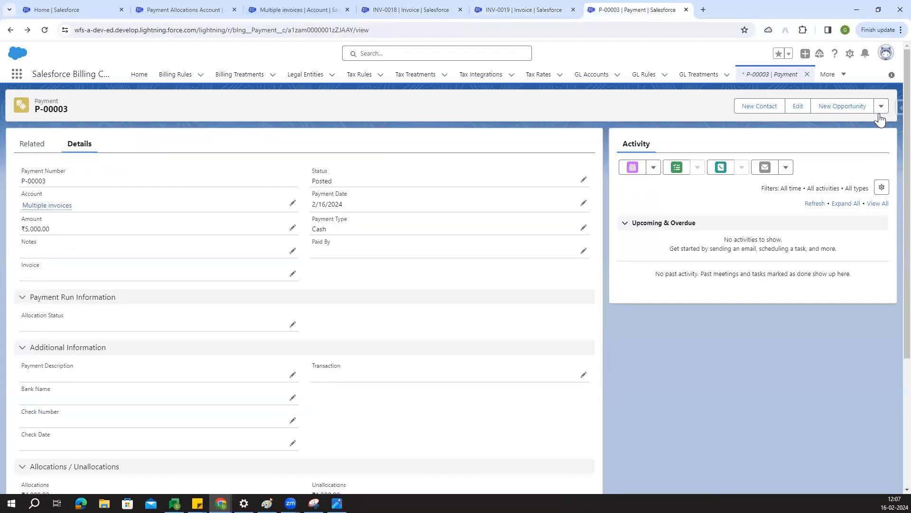
pyautogui.click(881, 106)
pyautogui.click(872, 205)
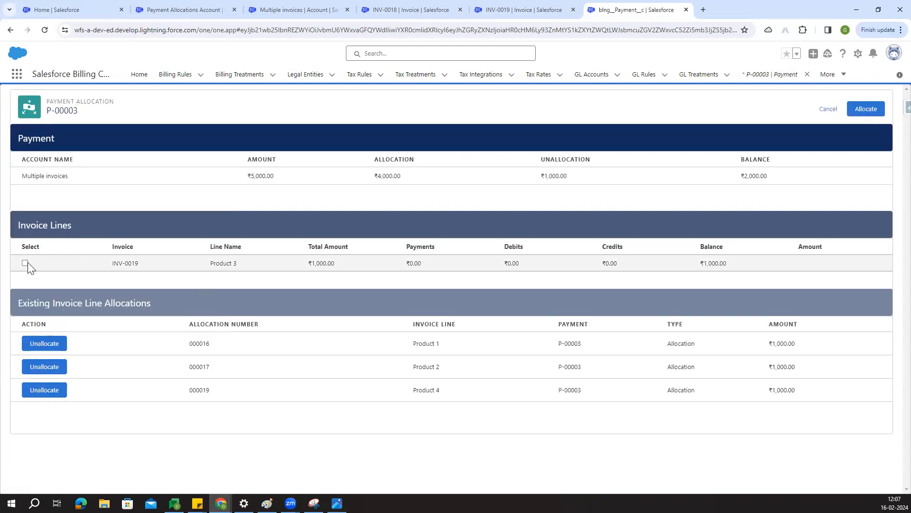
pyautogui.click(26, 263)
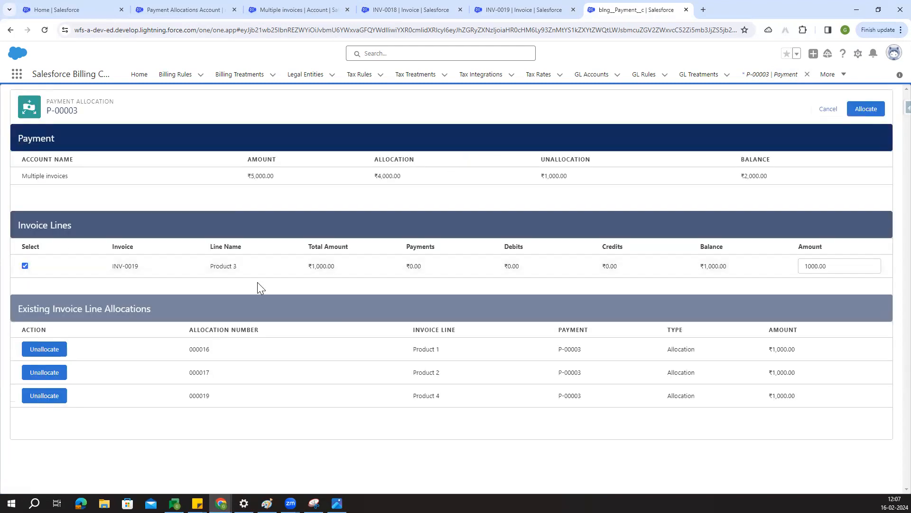
pyautogui.click(860, 112)
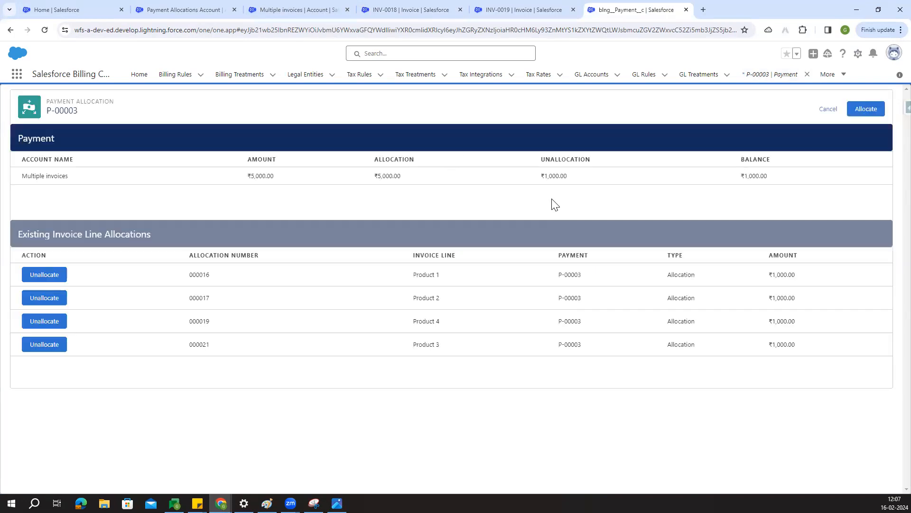
pyautogui.click(826, 111)
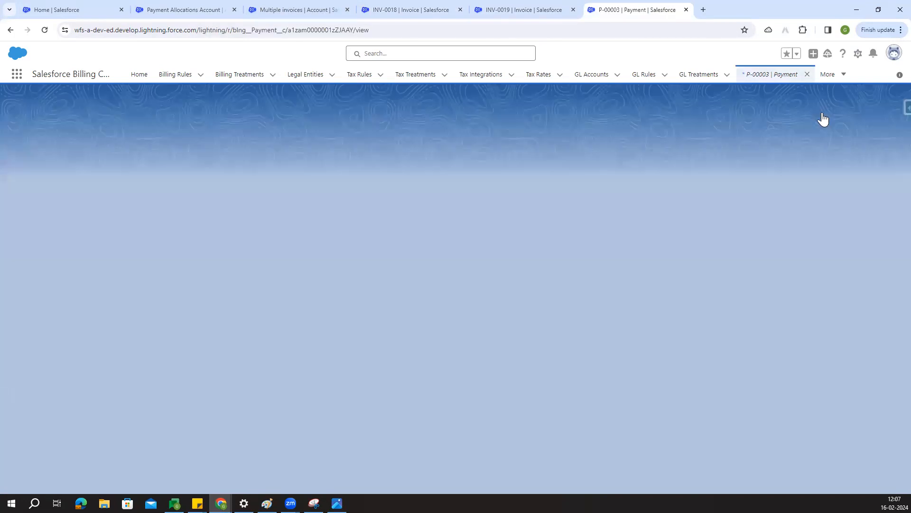
# Step: Review the payment's full list of invoice line allocations and go back to the payment
pyautogui.click(31, 144)
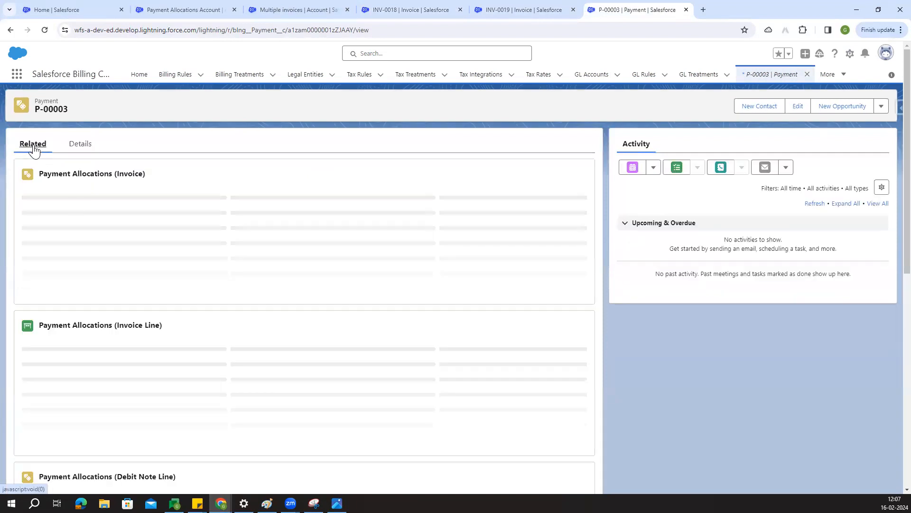
pyautogui.click(304, 337)
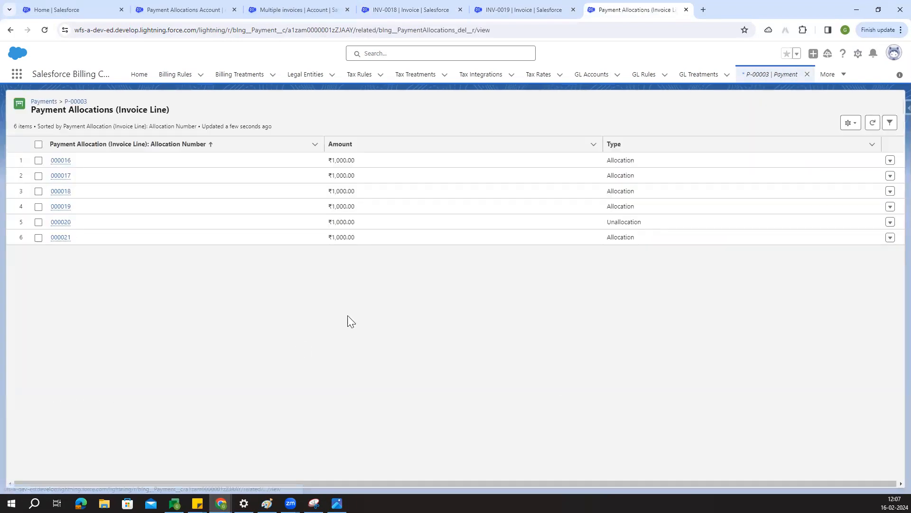
pyautogui.click(10, 29)
# Step: Check the balance shown on invoice INV-0019 and reload the record to pick up the latest allocation
pyautogui.click(533, 9)
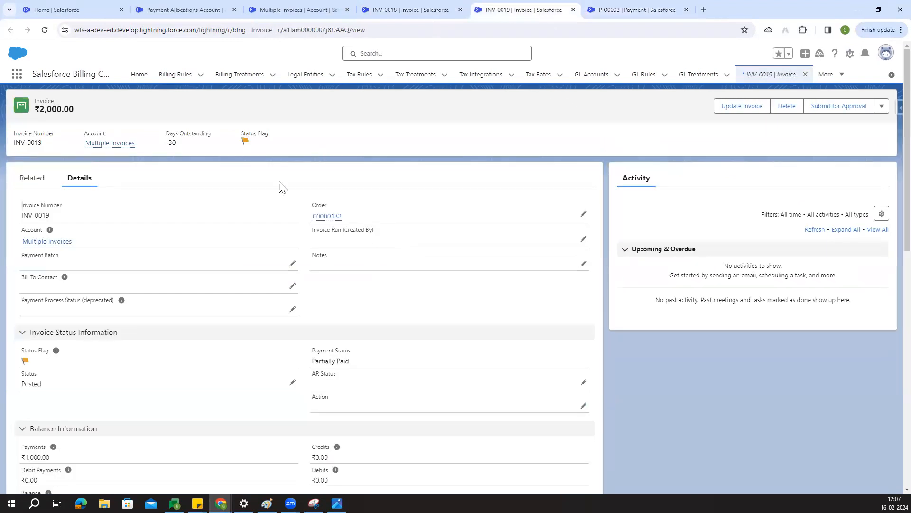
pyautogui.scroll(-2, 294, 368)
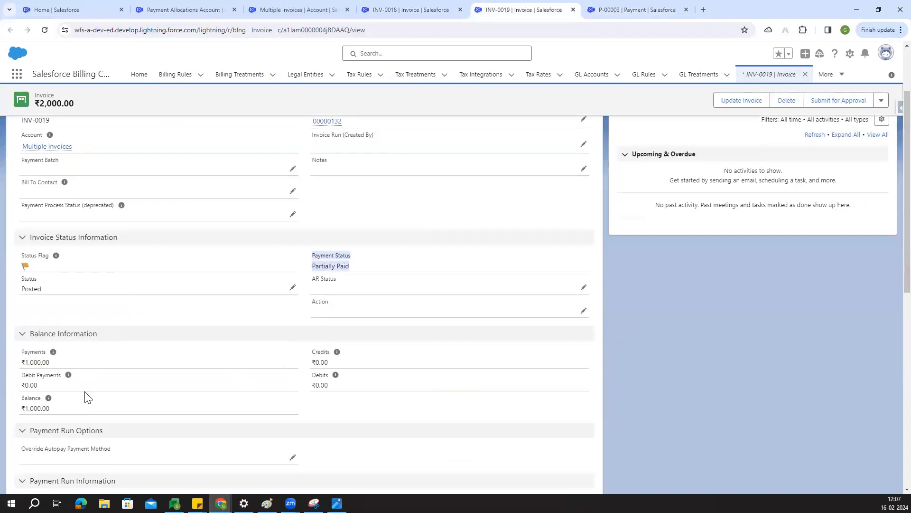
pyautogui.moveTo(14, 414); pyautogui.dragTo(55, 407)
pyautogui.click(74, 410)
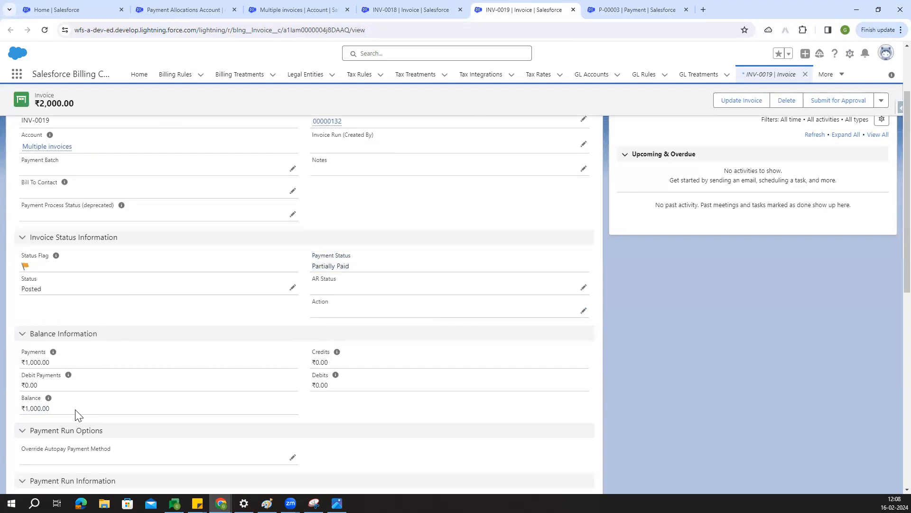
pyautogui.scroll(2, 144, 316)
pyautogui.click(45, 30)
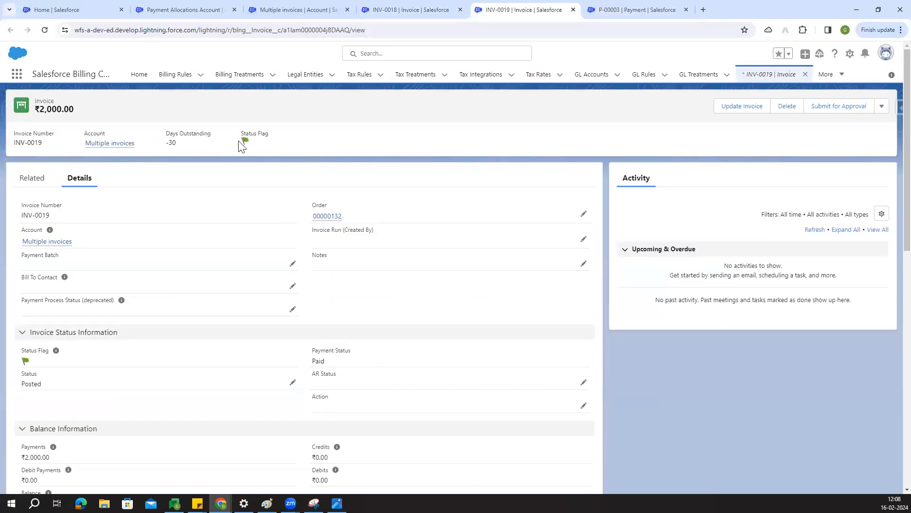
# Step: Examine the payment status and balance of the reloaded invoice INV-0019
pyautogui.scroll(-4, 351, 151)
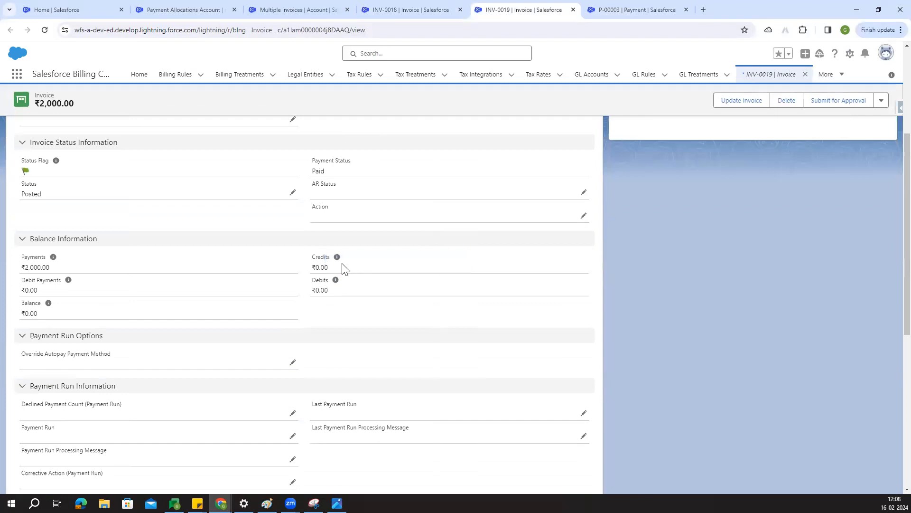
pyautogui.moveTo(346, 175); pyautogui.dragTo(312, 172)
pyautogui.click(322, 309)
pyautogui.moveTo(38, 313); pyautogui.dragTo(21, 314)
pyautogui.click(362, 305)
pyautogui.scroll(4, 362, 305)
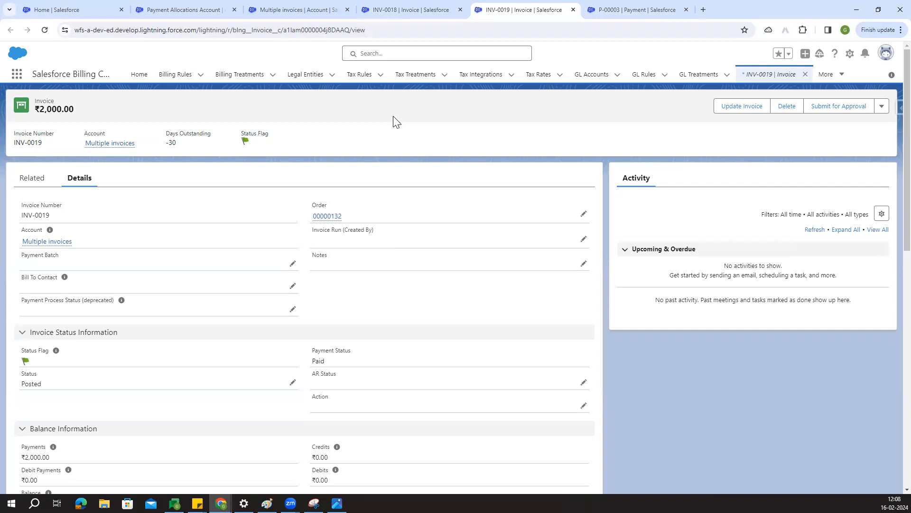
# Step: View the payment's details, check the Multiple invoices account's invoices and payments, and return to the payment
pyautogui.click(621, 10)
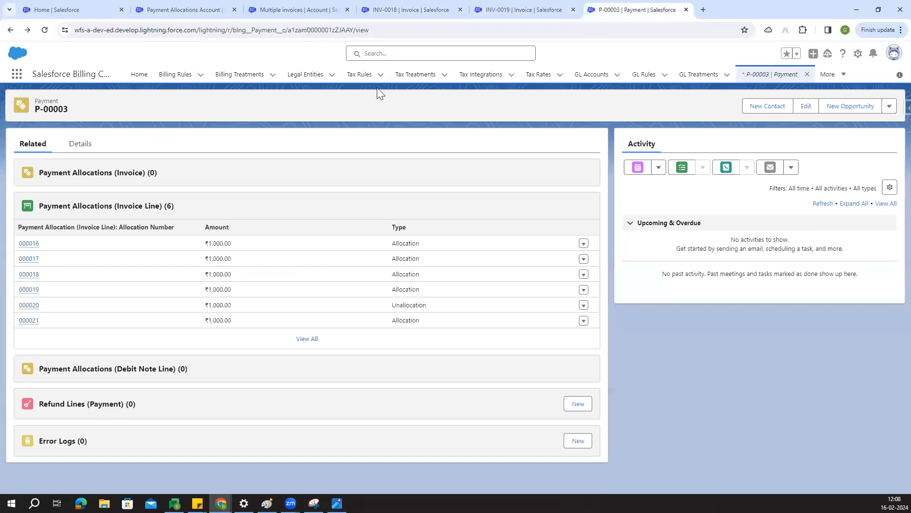
pyautogui.click(94, 146)
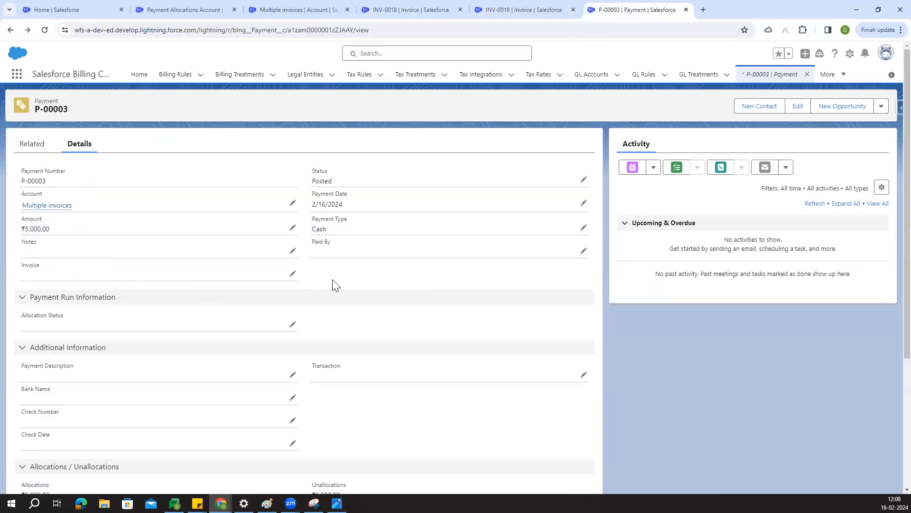
pyautogui.scroll(-3, 106, 343)
pyautogui.scroll(3, 107, 345)
pyautogui.click(299, 9)
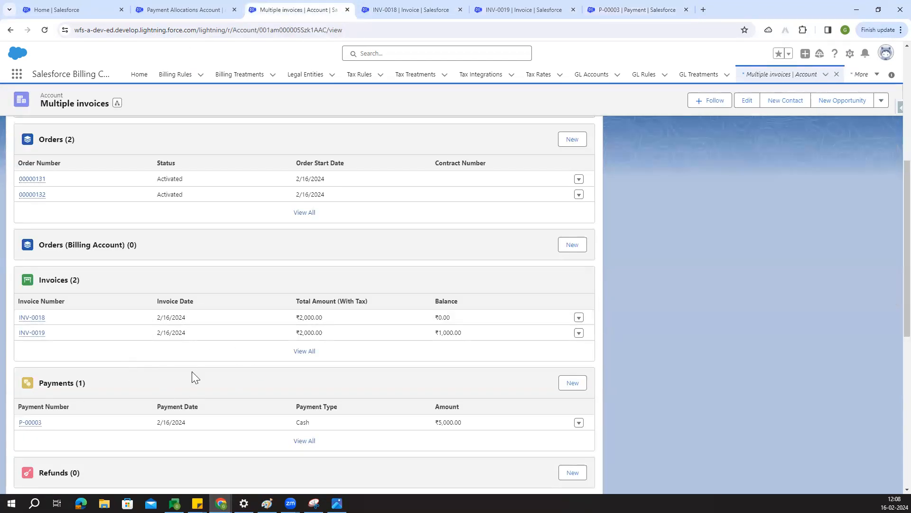
pyautogui.click(658, 6)
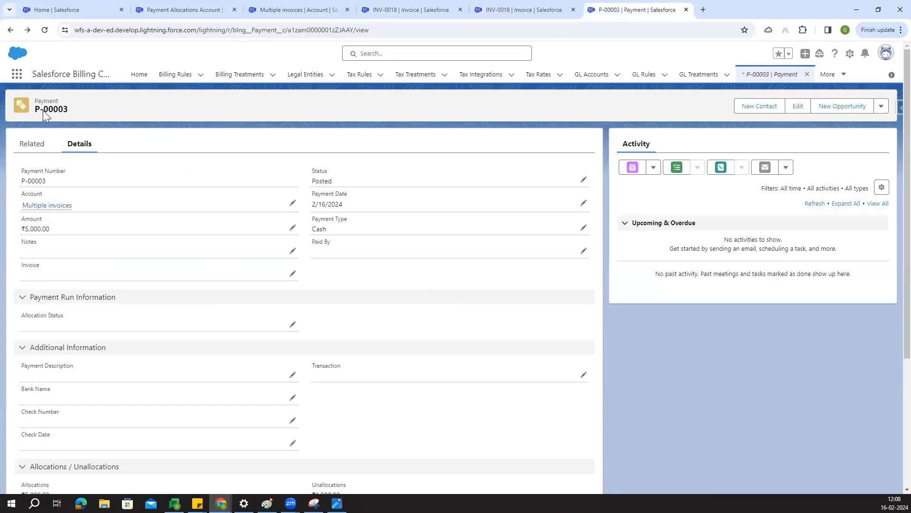
pyautogui.click(117, 106)
# Step: Examine the allocations, unallocations and balance amounts in the payment's details
pyautogui.scroll(-4, 119, 320)
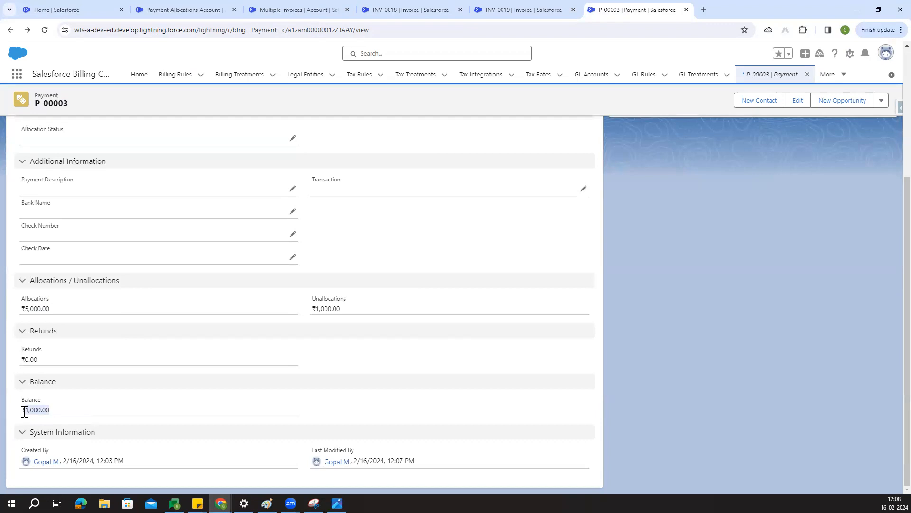
pyautogui.moveTo(50, 315); pyautogui.dragTo(21, 317)
pyautogui.moveTo(315, 307); pyautogui.dragTo(351, 311)
pyautogui.click(350, 355)
pyautogui.moveTo(53, 414); pyautogui.dragTo(24, 412)
pyautogui.click(334, 407)
pyautogui.scroll(4, 334, 406)
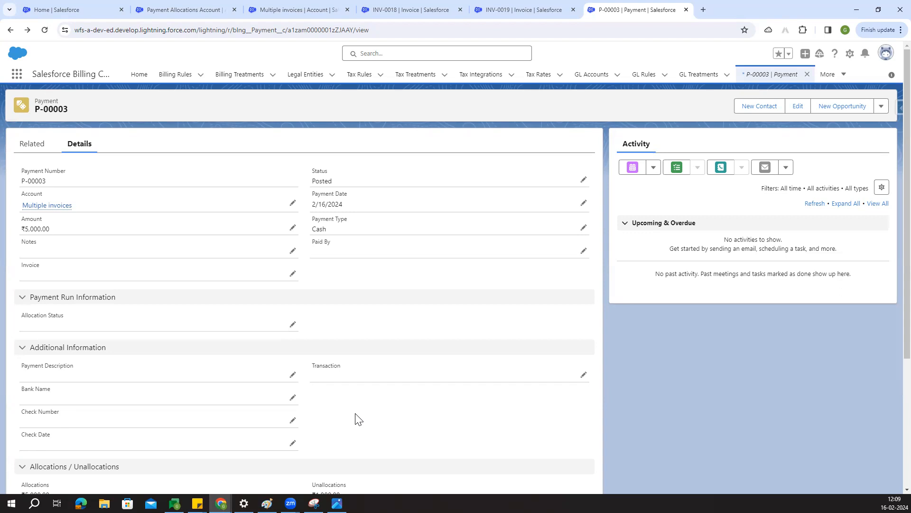
# Step: Switch to the image viewer, show the payment billing diagram following the 3 ways image, and return to the payment in Salesforce
pyautogui.hotkey('alt', 'Tab')
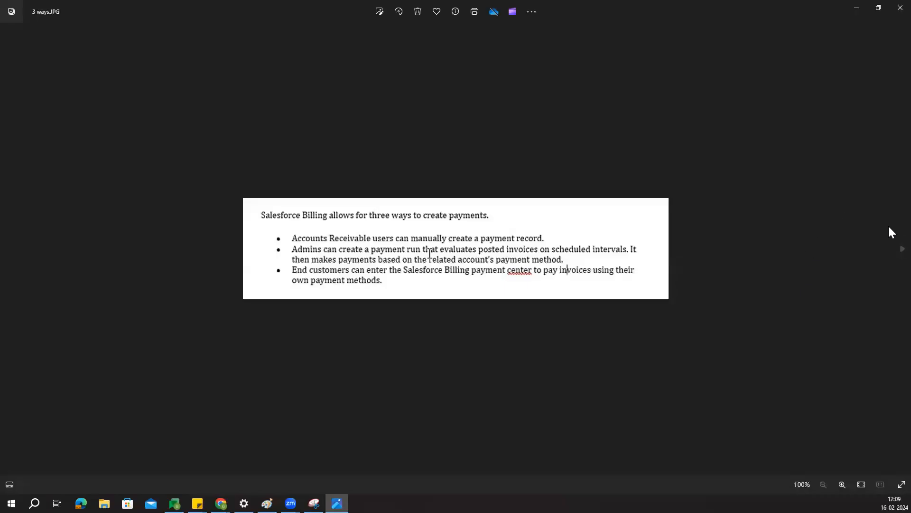
pyautogui.click(902, 249)
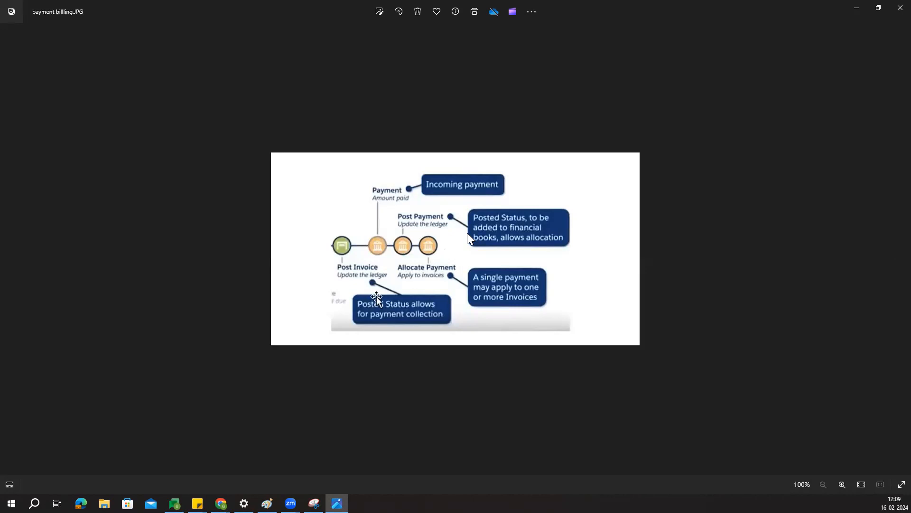
pyautogui.click(857, 11)
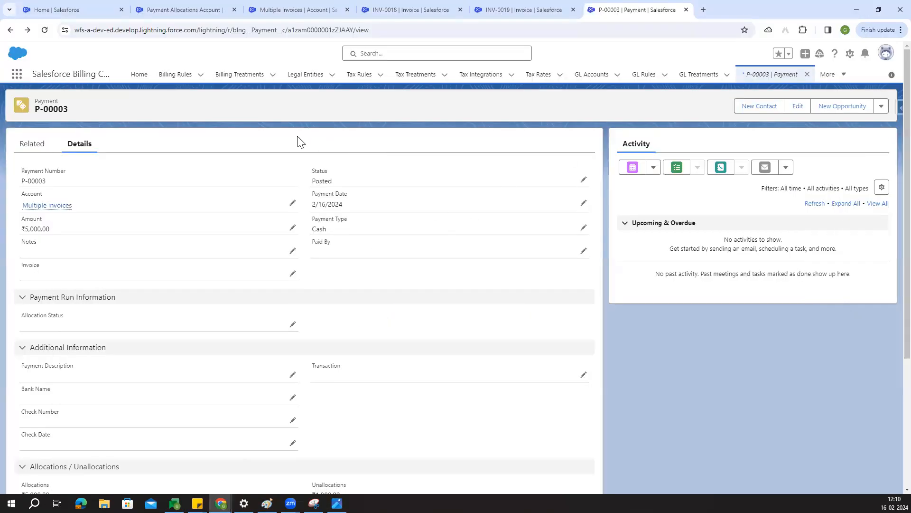